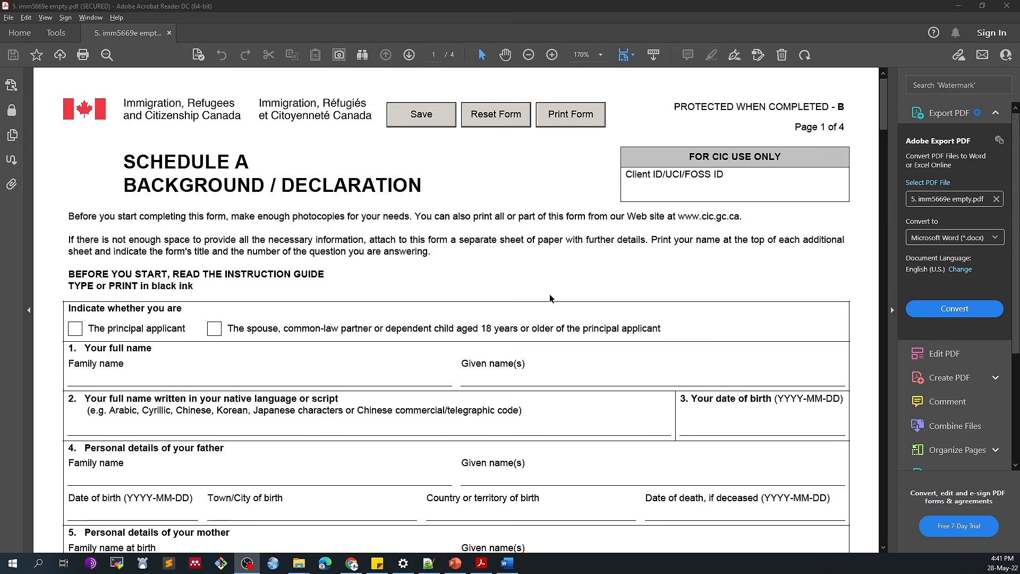
Highlight the form's version date, 06-2019, at the foot of page 1.
{"action": "scroll", "coordinate": [549, 298], "scroll_direction": "down", "scroll_amount": 15}
{"action": "left_click_drag", "start_coordinate": [120, 407], "coordinate": [154, 403]}
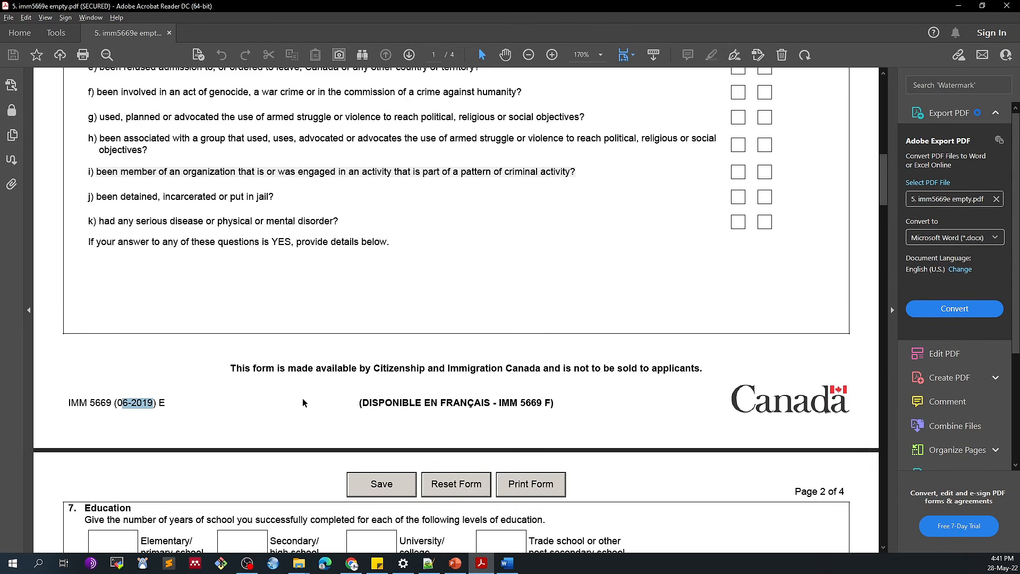
{"action": "scroll", "coordinate": [302, 402], "scroll_direction": "up", "scroll_amount": 15}
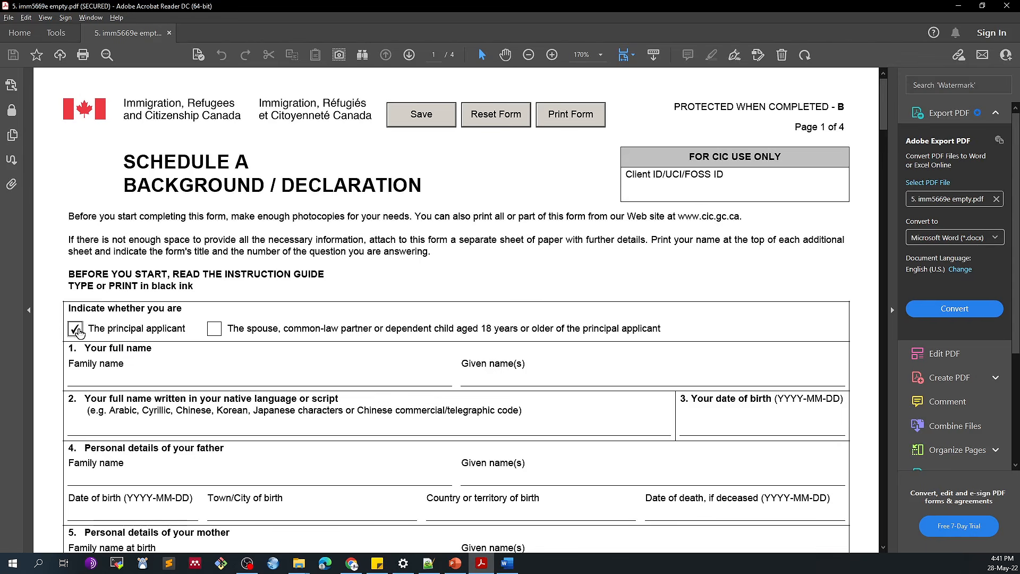
Mark the form as being for the principal applicant and enter the applicant's family name and given name.
{"action": "left_click", "coordinate": [76, 328]}
{"action": "left_click", "coordinate": [134, 372]}
{"action": "type", "text": "Gan"}
{"action": "key", "text": "BackSpace"}
{"action": "type", "text": "ndhi"}
{"action": "key", "text": "Tab"}
{"action": "type", "text": "Mohandas"}
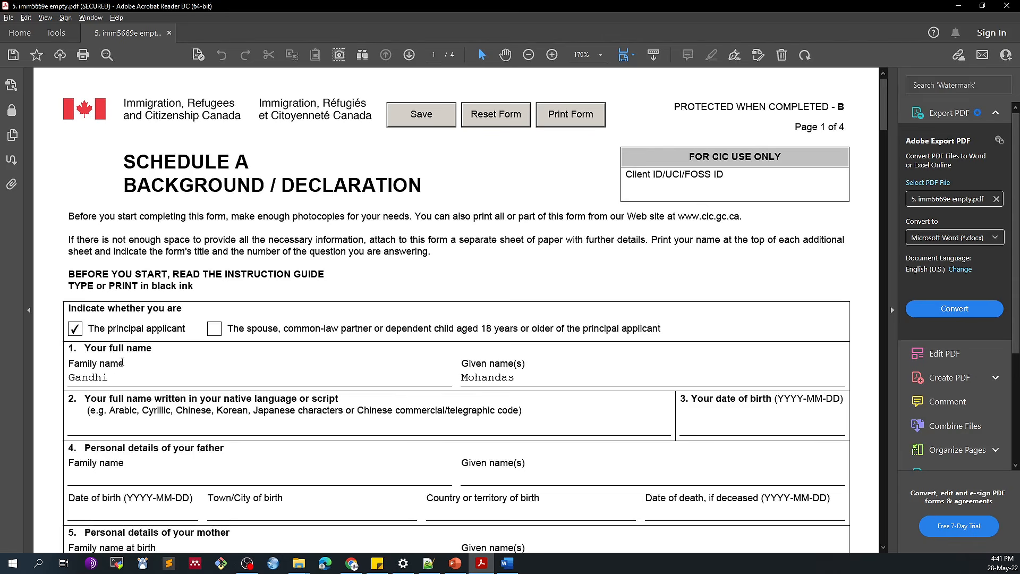
Leave the native-script name in question 2 blank and enter the applicant's date of birth in question 3.
{"action": "left_click", "coordinate": [119, 429]}
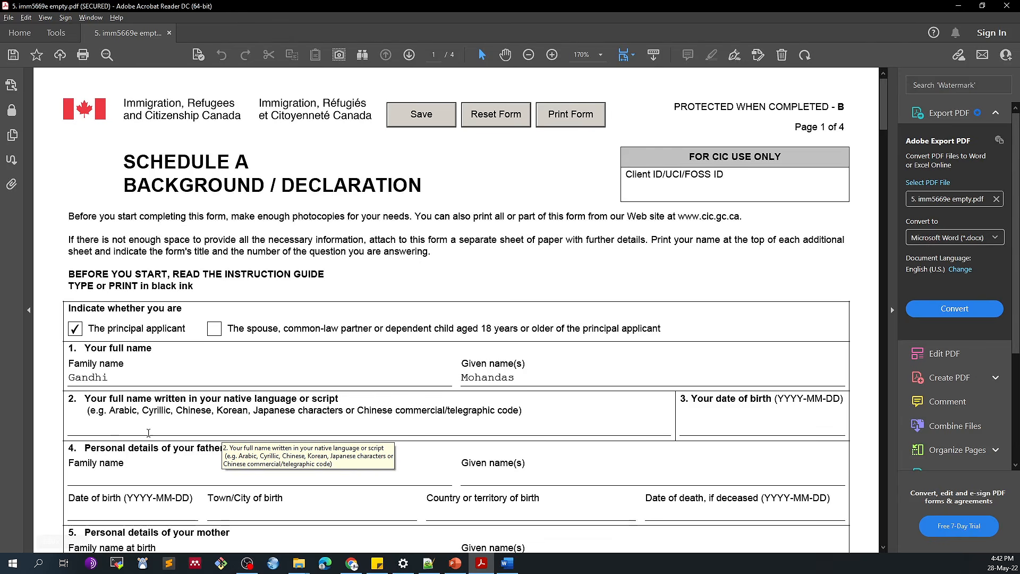
{"action": "left_click", "coordinate": [753, 429]}
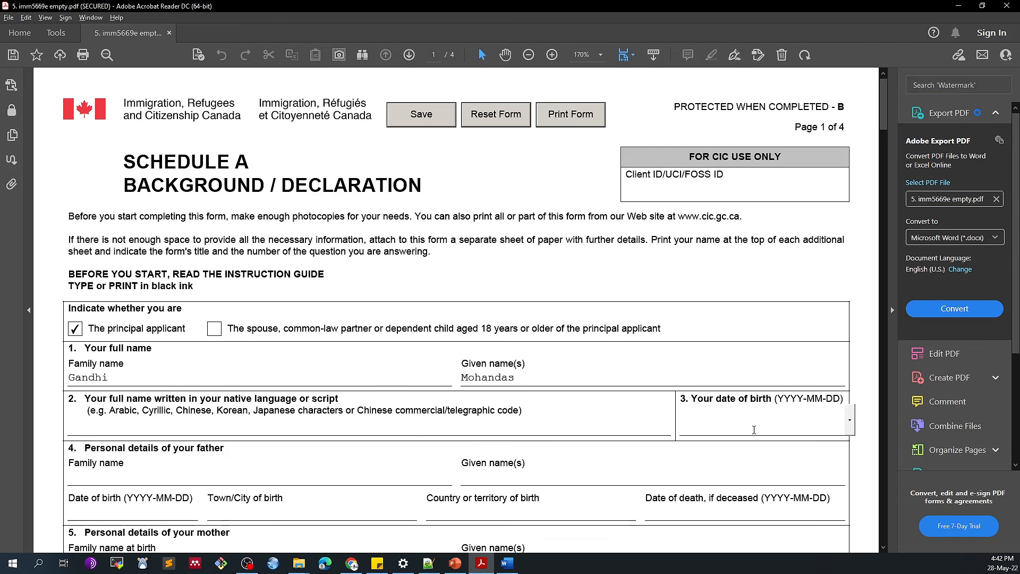
{"action": "type", "text": "1992-10-02"}
{"action": "key", "text": "Tab"}
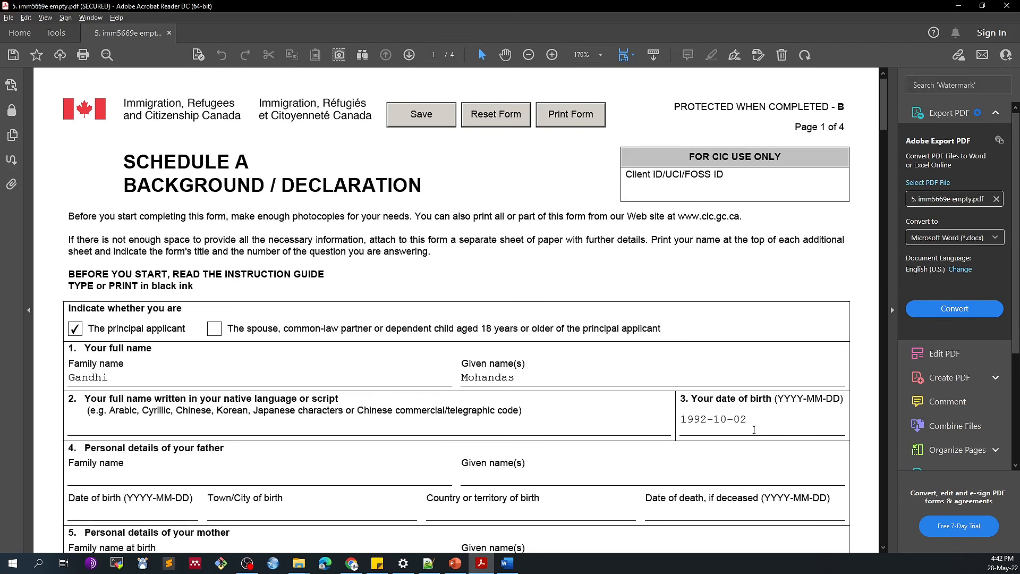
Enter the father's family name, given name and date of birth in question 4.
{"action": "type", "text": "Gandhi"}
{"action": "key", "text": "Tab"}
{"action": "type", "text": "Karamchand"}
{"action": "key", "text": "Tab"}
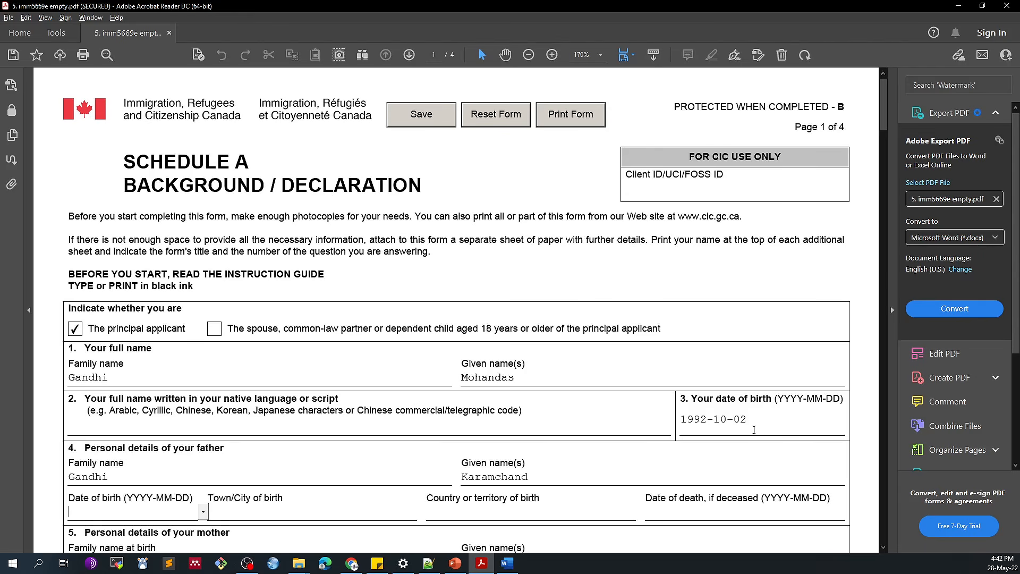
{"action": "type", "text": "1957-01-01"}
Complete the father's details with birth town Porbandar, country of birth India and "Not applicable" as the date of death.
{"action": "scroll", "coordinate": [754, 429], "scroll_direction": "down", "scroll_amount": 10}
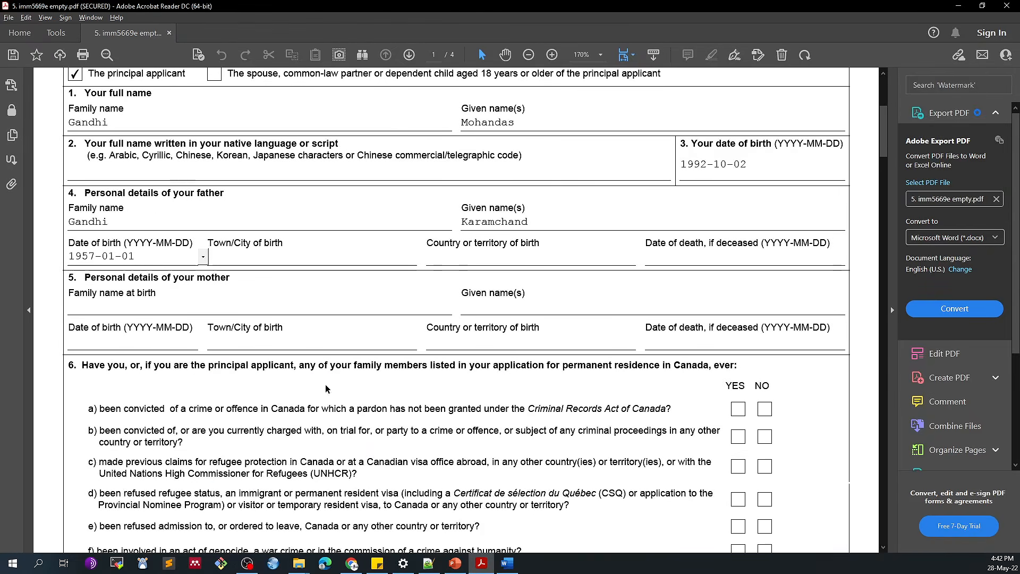
{"action": "left_click", "coordinate": [264, 255]}
{"action": "type", "text": "Po"}
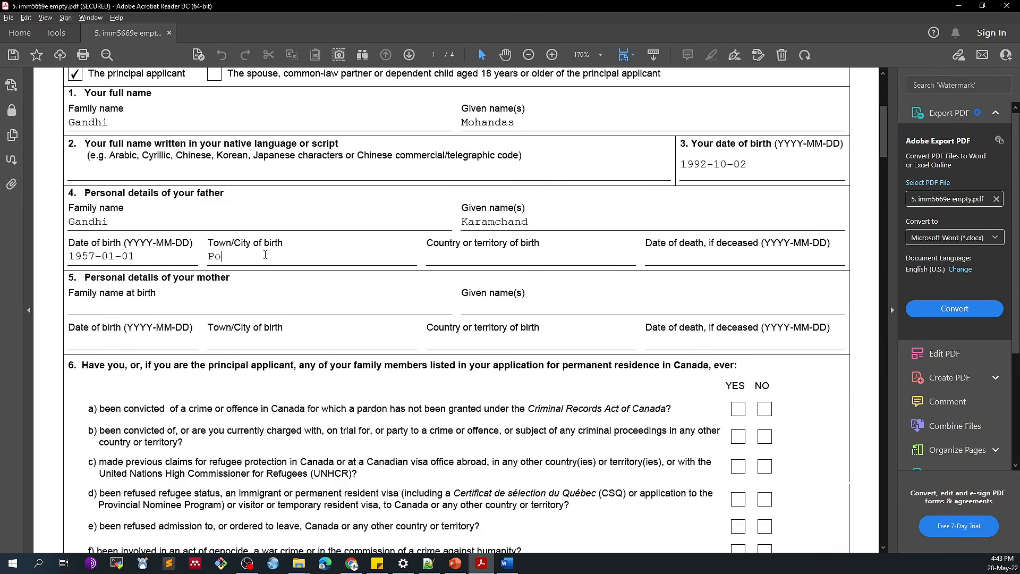
{"action": "type", "text": "rbandar"}
{"action": "key", "text": "Tab"}
{"action": "type", "text": "India"}
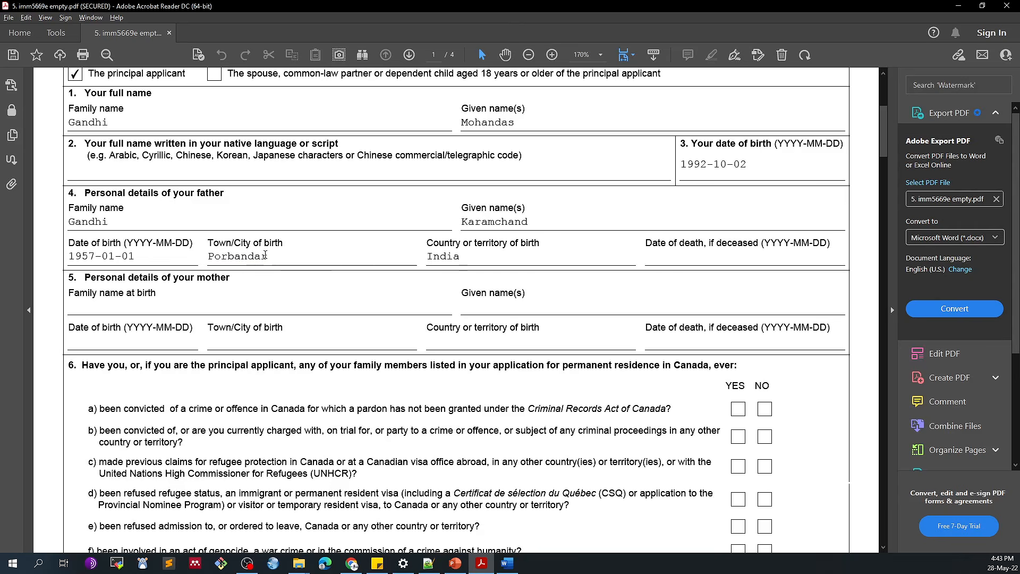
{"action": "key", "text": "Tab"}
{"action": "type", "text": "Not applicable"}
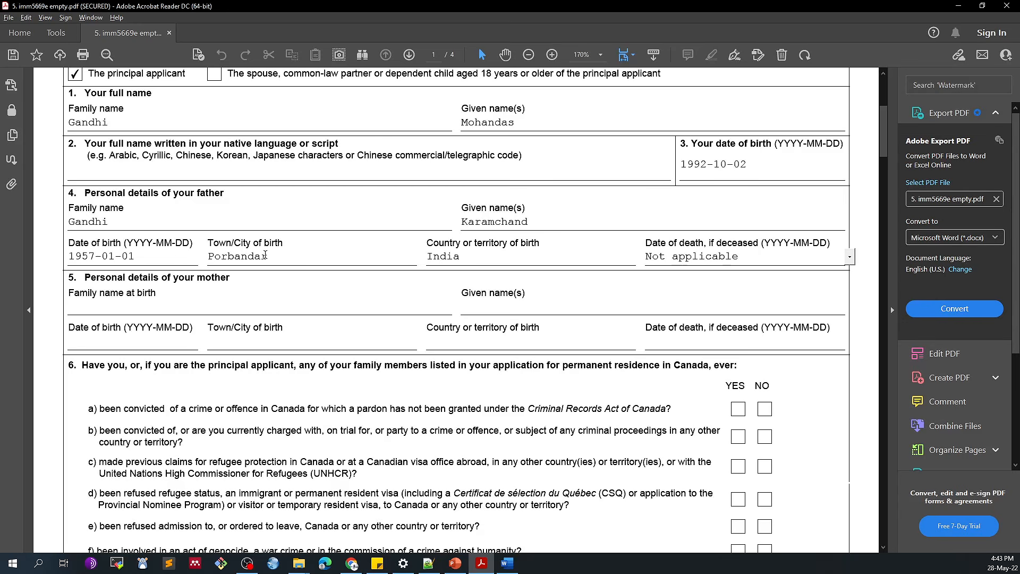
{"action": "key", "text": "Tab"}
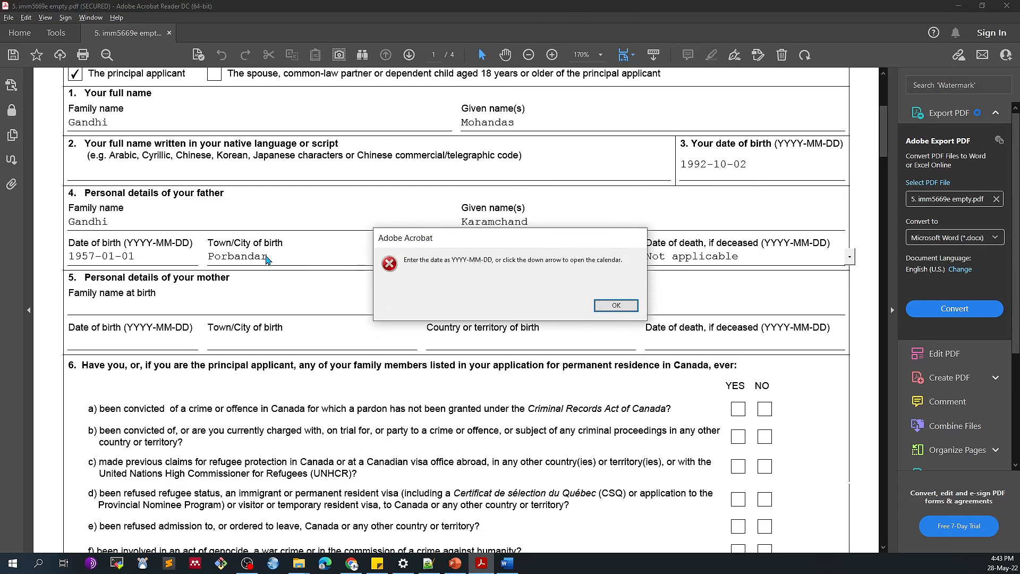
{"action": "left_click", "coordinate": [613, 305]}
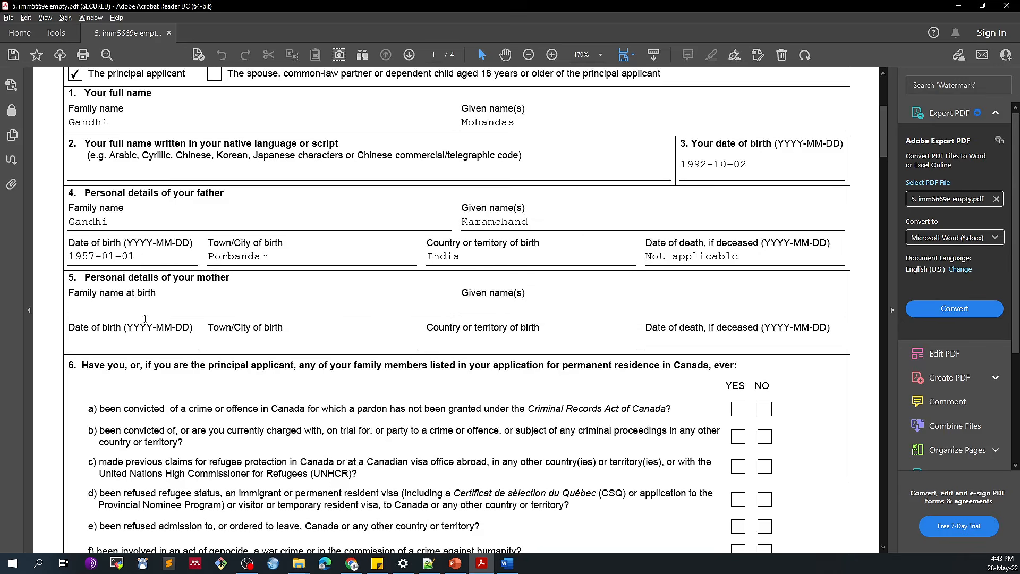
Enter the mother's family name at birth, given name and date of birth in question 5.
{"action": "type", "text": "Gandhi"}
{"action": "key", "text": "Tab"}
{"action": "type", "text": "Putlibai"}
{"action": "key", "text": "Tab"}
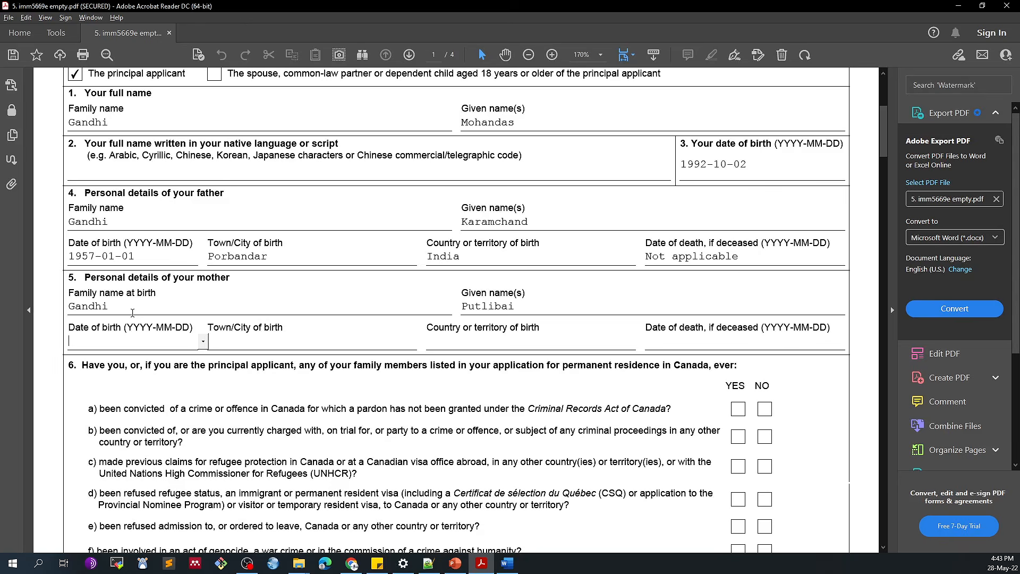
{"action": "type", "text": "1957-01-01"}
{"action": "key", "text": "Tab"}
Complete the mother's details with birth town Porbandar, country of birth India and "Not applicable" as the date of death.
{"action": "type", "text": "Porb"}
{"action": "key", "text": "BackSpace"}
{"action": "type", "text": "ban"}
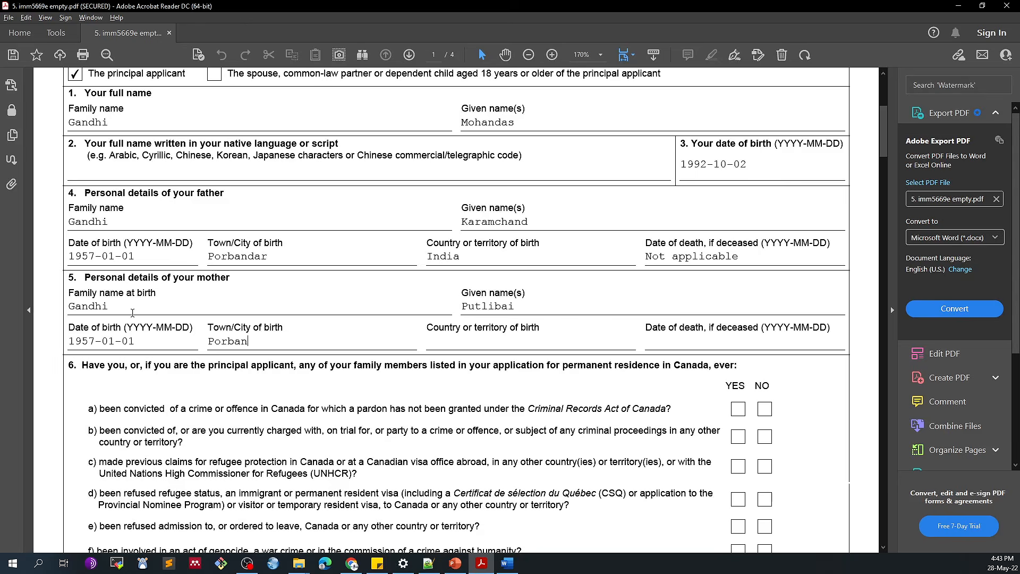
{"action": "type", "text": "dar"}
{"action": "key", "text": "Tab"}
{"action": "type", "text": "India"}
{"action": "key", "text": "Tab"}
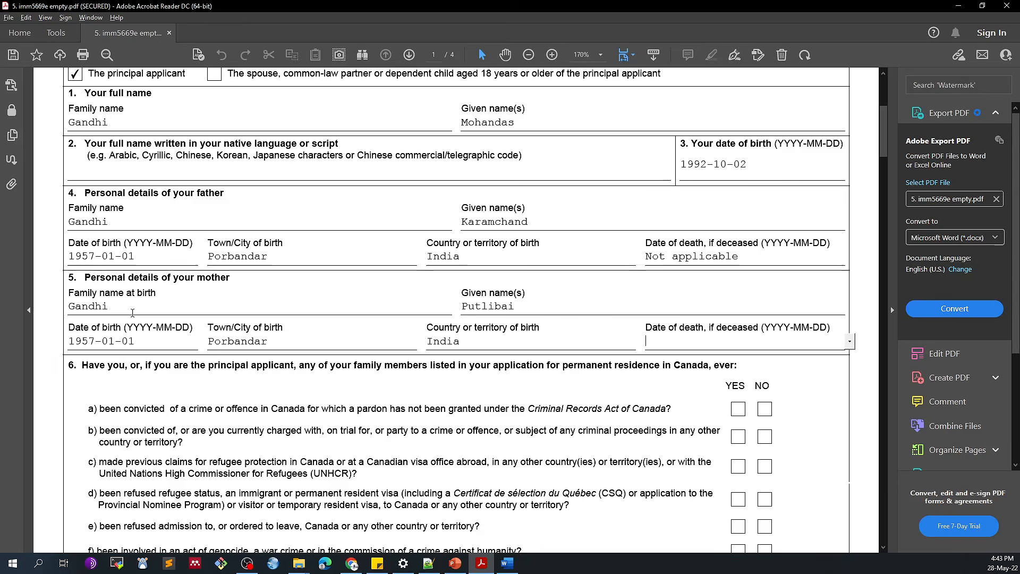
{"action": "type", "text": "Not"}
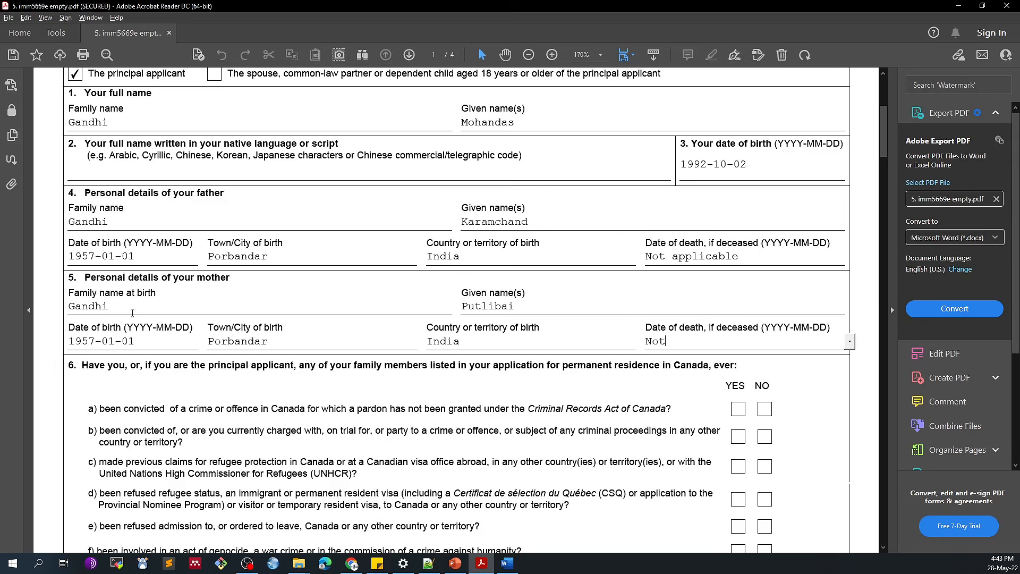
{"action": "type", "text": " applicable"}
{"action": "scroll", "coordinate": [154, 321], "scroll_direction": "down", "scroll_amount": 4}
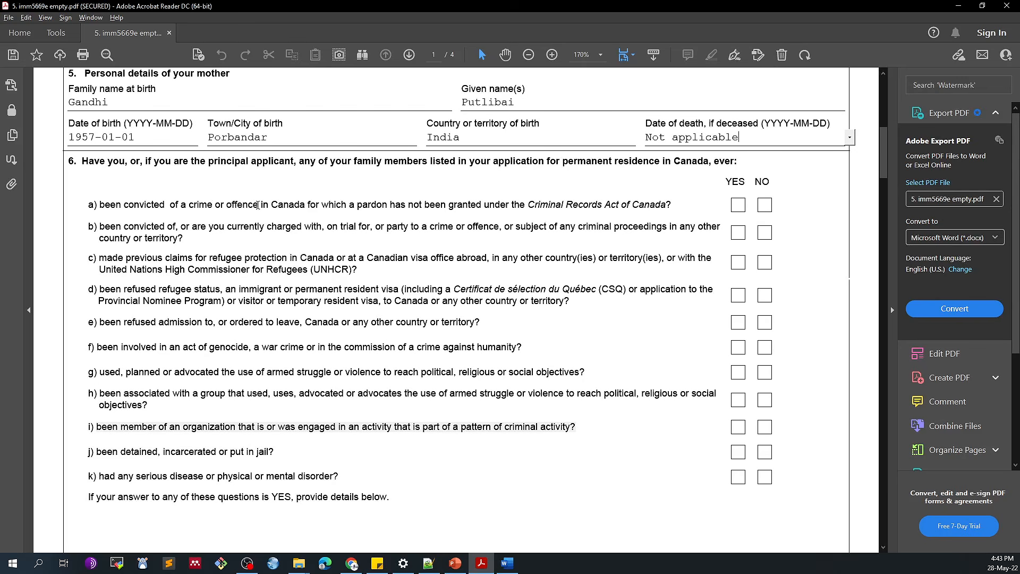
{"action": "scroll", "coordinate": [256, 201], "scroll_direction": "down", "scroll_amount": 2}
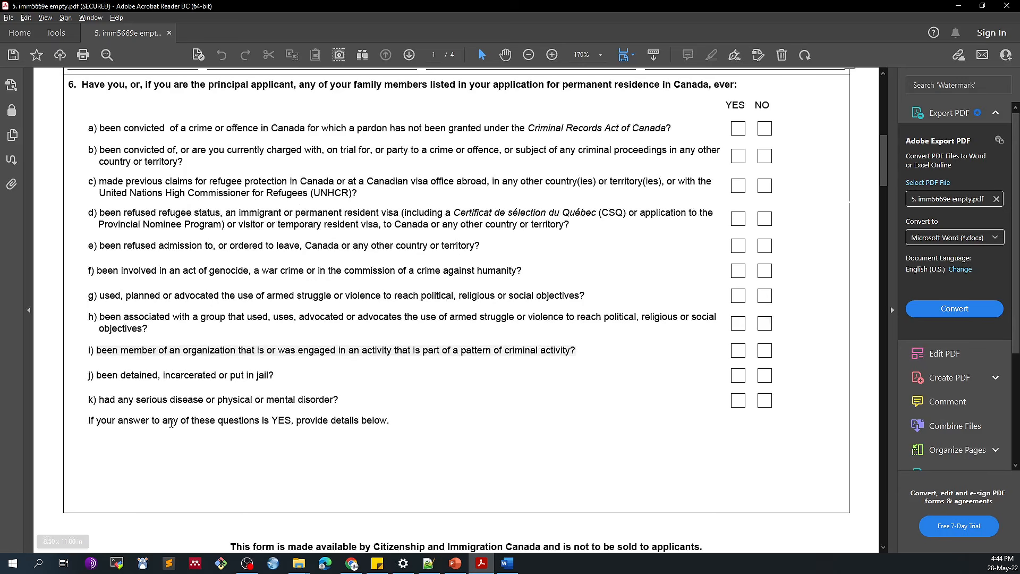
{"action": "left_click", "coordinate": [207, 458]}
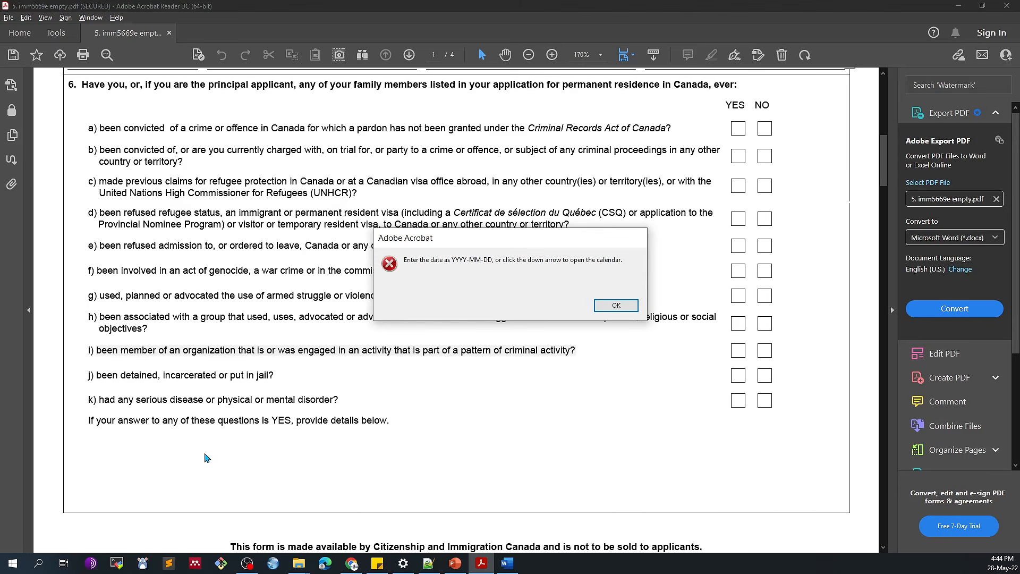
{"action": "left_click", "coordinate": [616, 305]}
Answer No to all background questions from a) to k) in question 6.
{"action": "scroll", "coordinate": [276, 476], "scroll_direction": "down", "scroll_amount": 4}
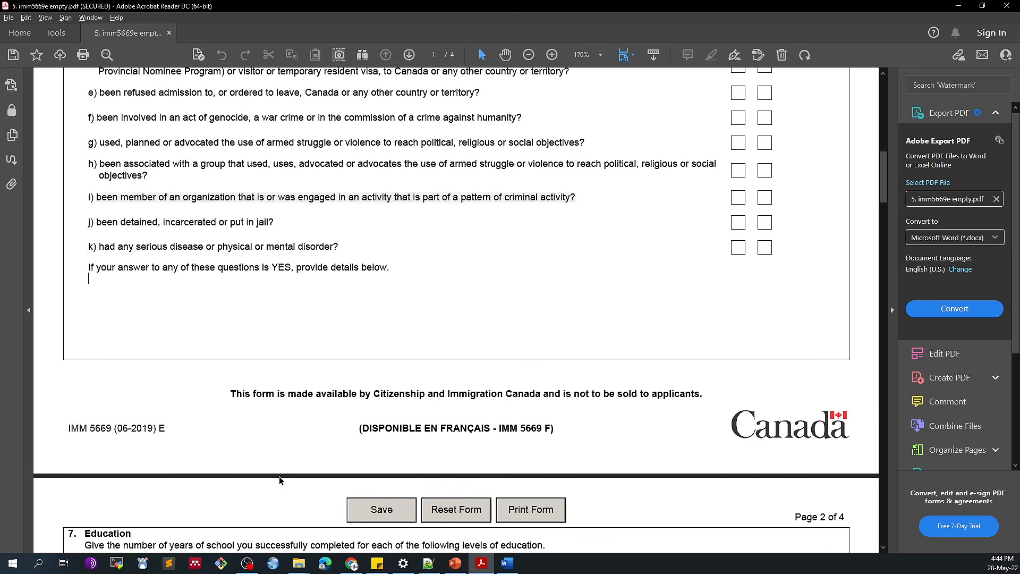
{"action": "scroll", "coordinate": [279, 476], "scroll_direction": "down", "scroll_amount": 1}
{"action": "scroll", "coordinate": [105, 357], "scroll_direction": "up", "scroll_amount": 2}
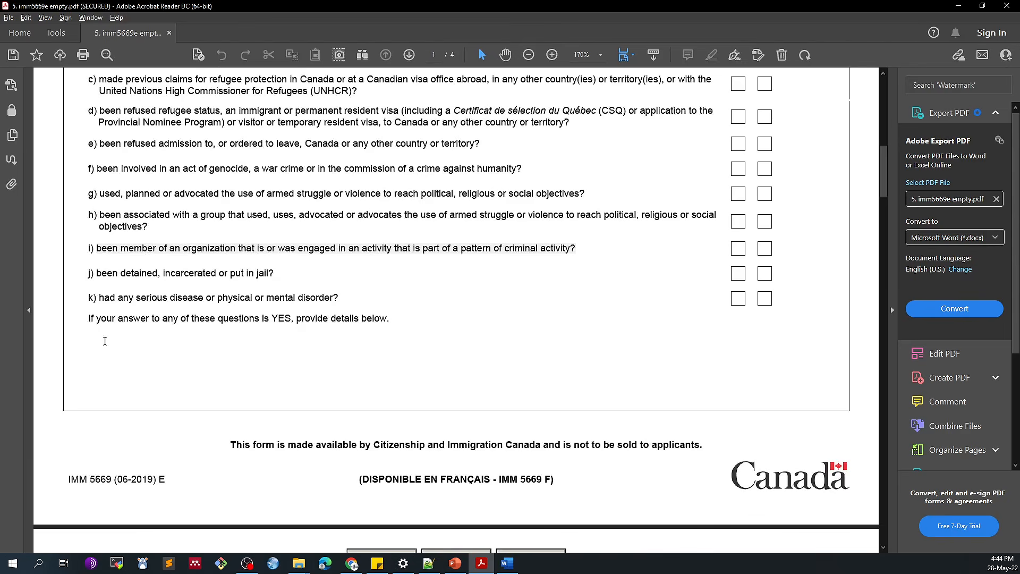
{"action": "scroll", "coordinate": [98, 335], "scroll_direction": "up", "scroll_amount": 3}
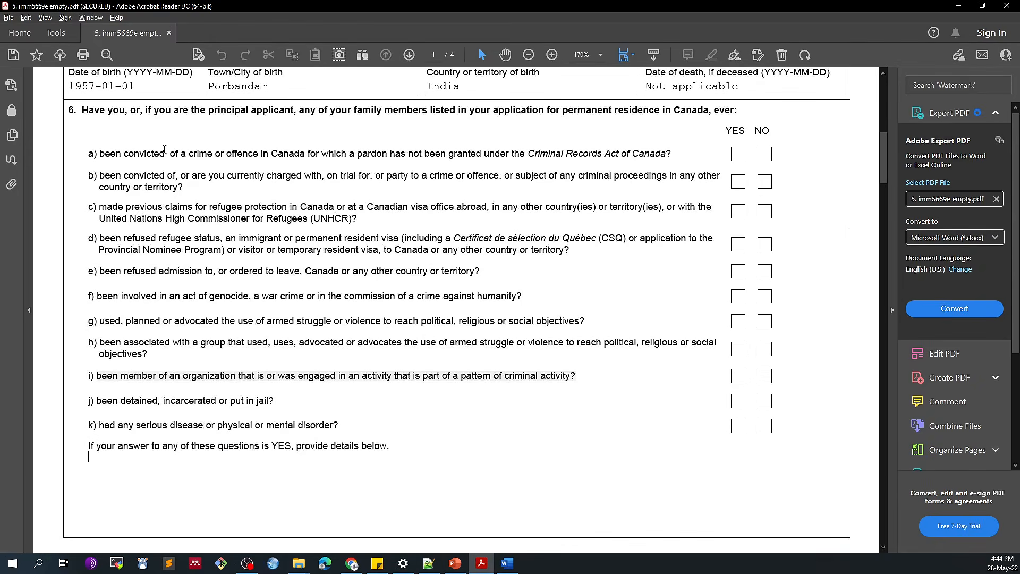
{"action": "left_click", "coordinate": [763, 156]}
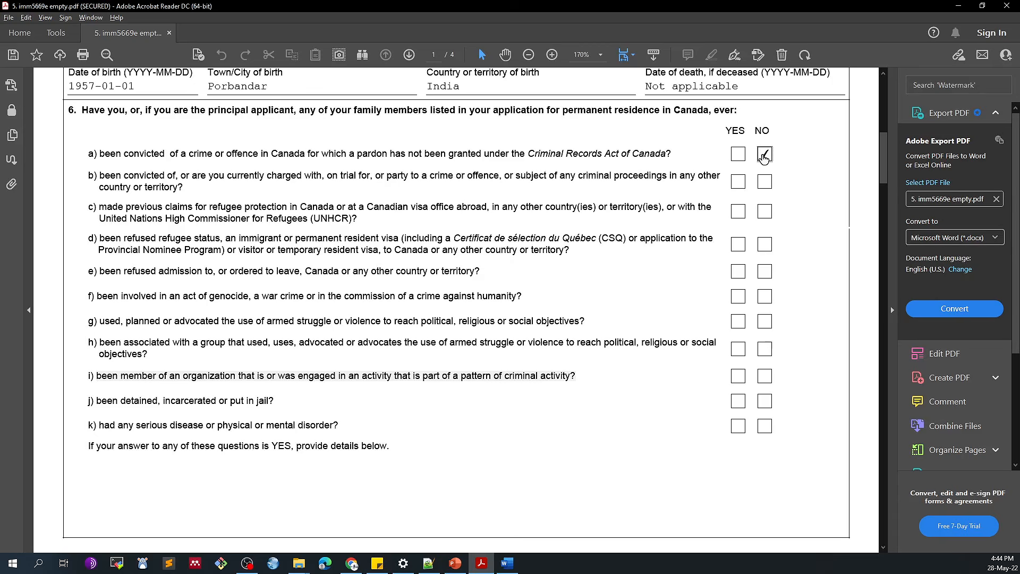
{"action": "left_click", "coordinate": [770, 183]}
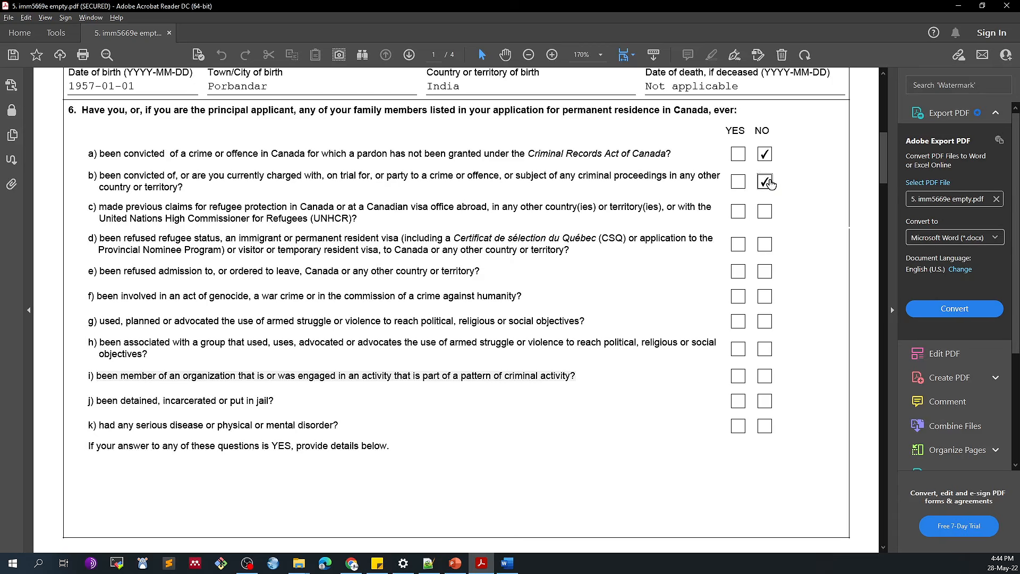
{"action": "left_click", "coordinate": [767, 215]}
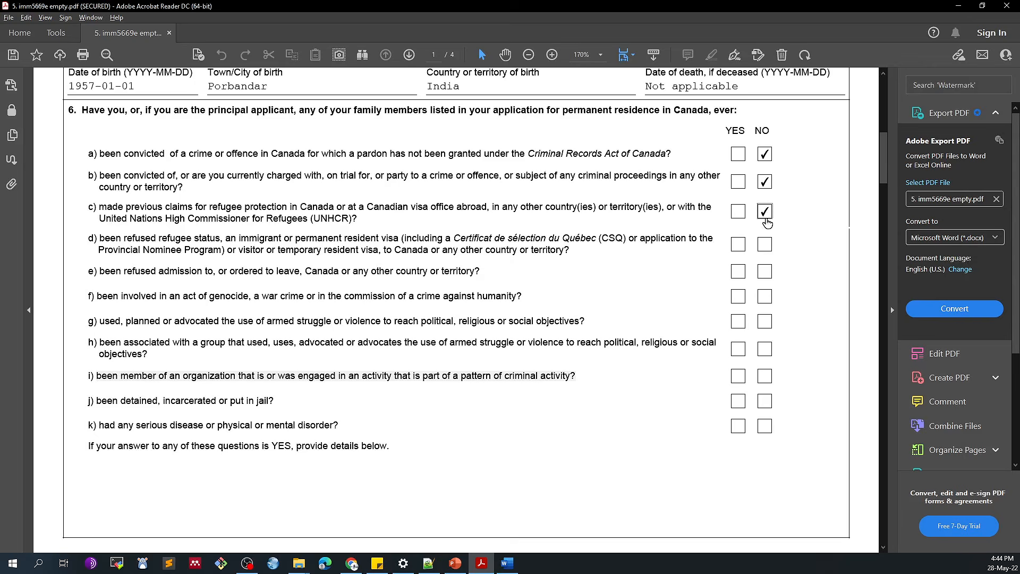
{"action": "left_click", "coordinate": [768, 248]}
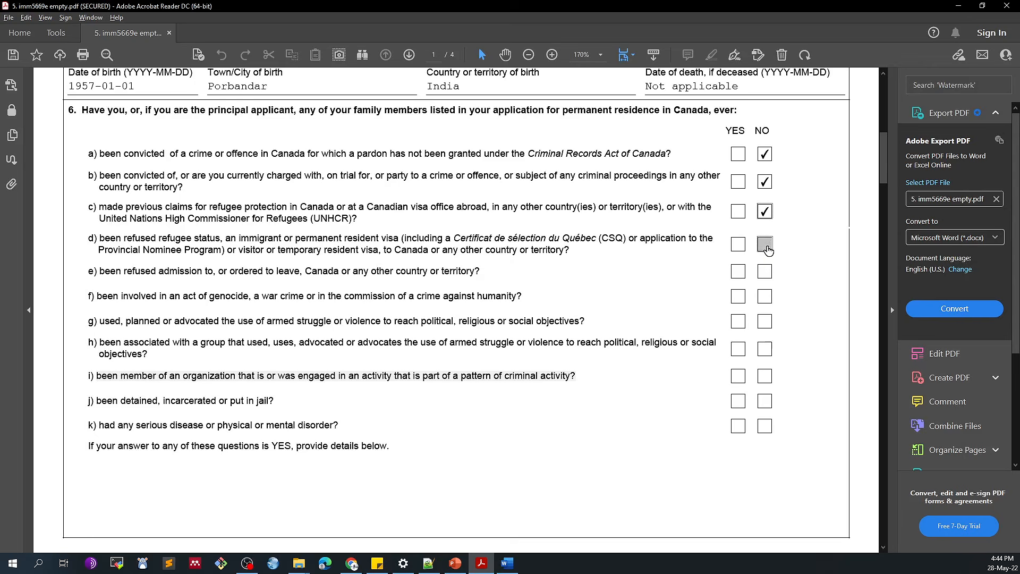
{"action": "left_click", "coordinate": [768, 275]}
{"action": "left_click", "coordinate": [767, 301]}
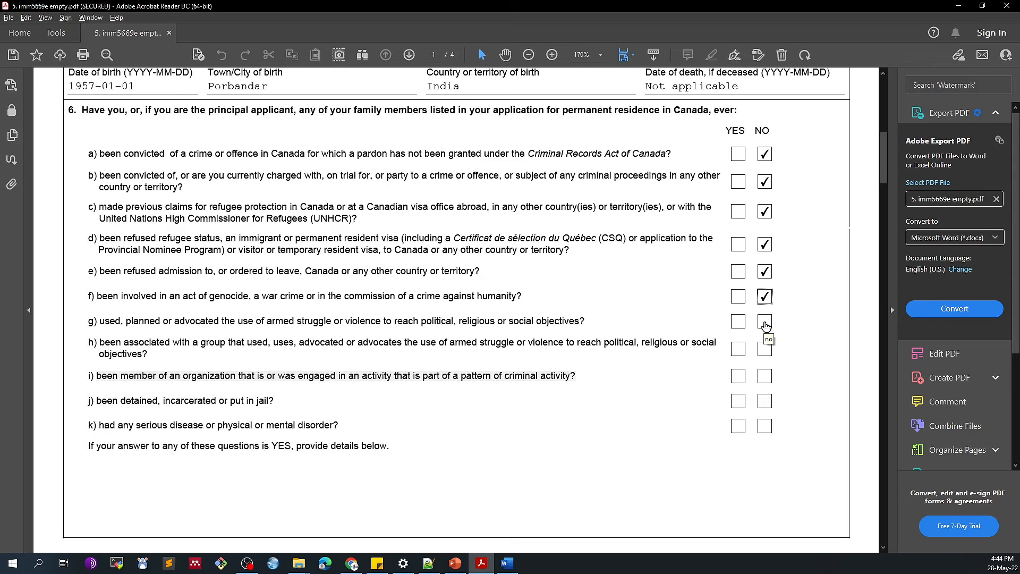
{"action": "left_click", "coordinate": [765, 324]}
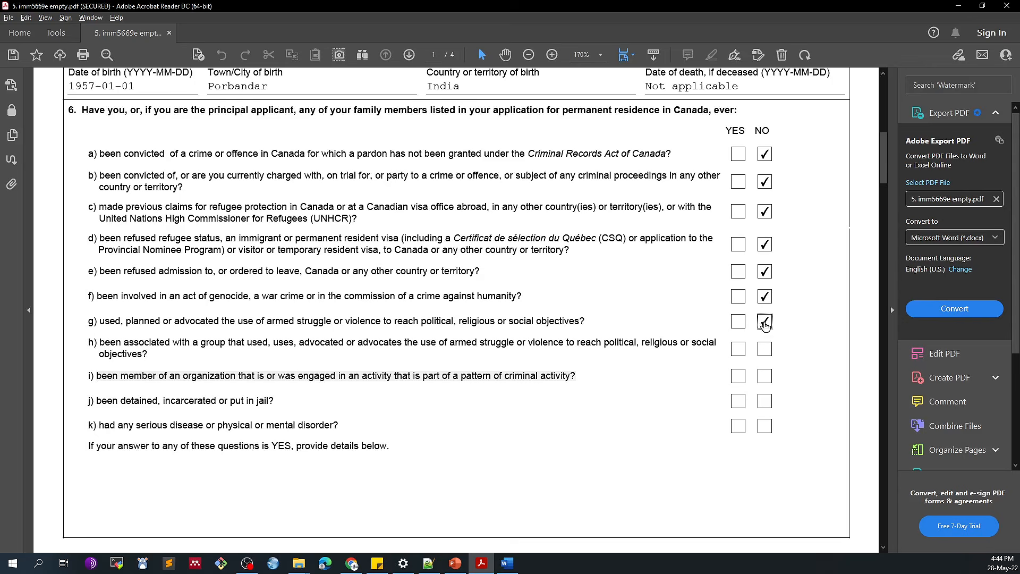
{"action": "left_click", "coordinate": [766, 352]}
{"action": "left_click", "coordinate": [766, 378]}
{"action": "left_click", "coordinate": [765, 404]}
{"action": "left_click", "coordinate": [768, 428]}
Enter the completed years of education in question 7: elementary 8, secondary 6 and university/college 6.
{"action": "scroll", "coordinate": [410, 370], "scroll_direction": "down", "scroll_amount": 10}
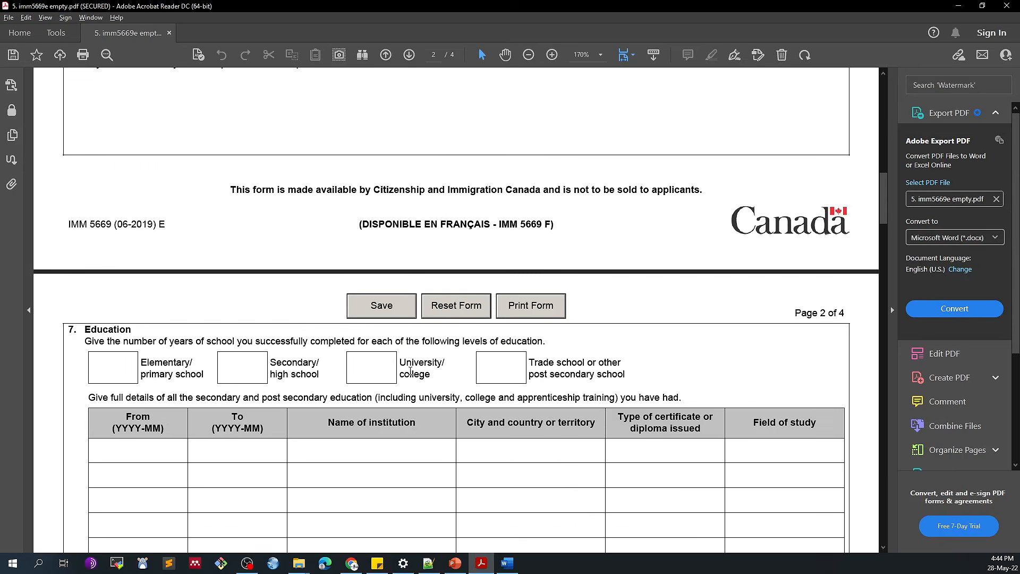
{"action": "left_click_drag", "start_coordinate": [122, 264], "coordinate": [404, 265]}
{"action": "left_click_drag", "start_coordinate": [253, 264], "coordinate": [550, 268]}
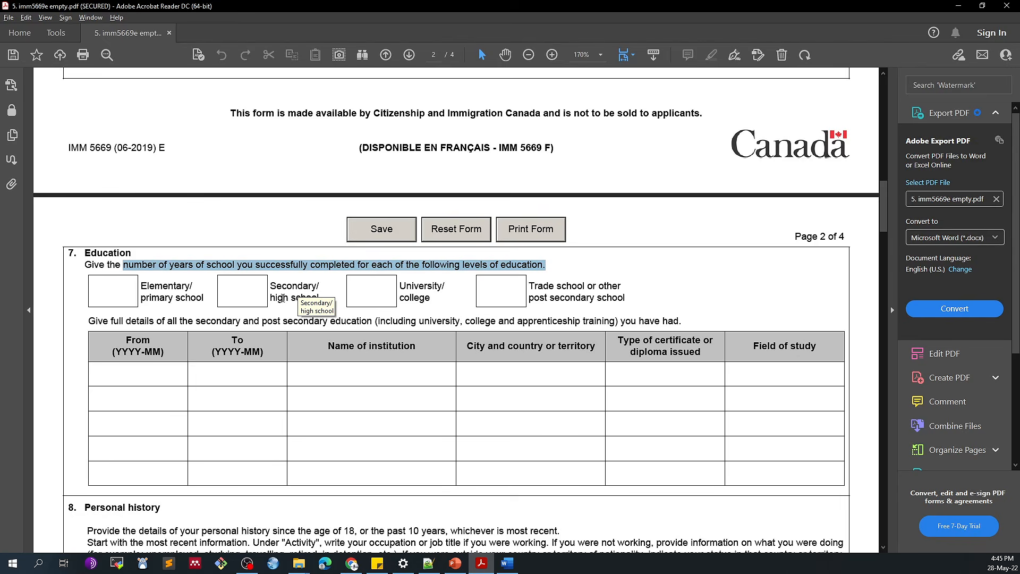
{"action": "left_click", "coordinate": [245, 293]}
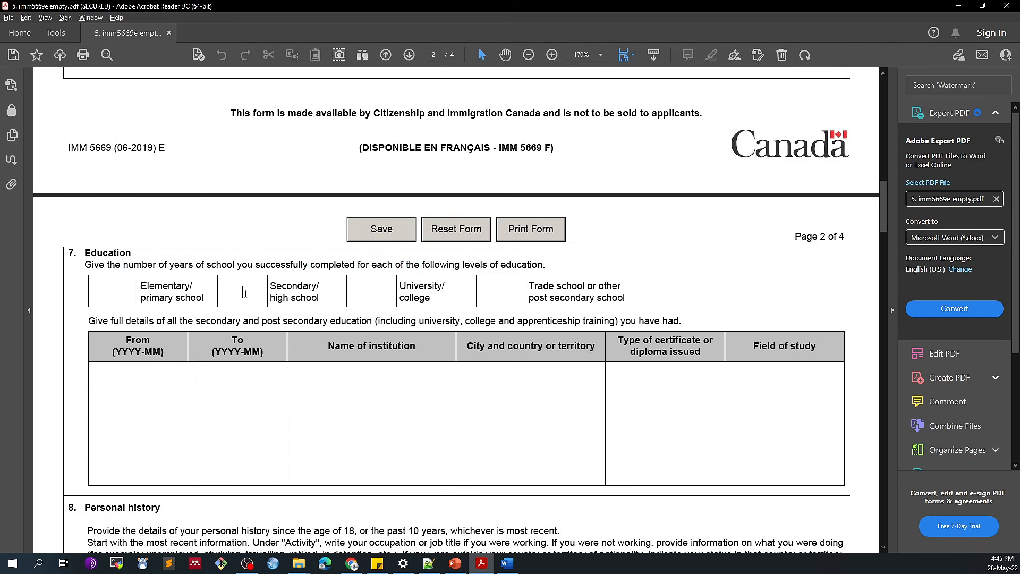
{"action": "type", "text": "6"}
{"action": "type", "text": "8"}
{"action": "left_click", "coordinate": [373, 297]}
{"action": "type", "text": "43"}
{"action": "key", "text": "BackSpace"}
{"action": "key", "text": "BackSpace"}
{"action": "type", "text": "10"}
{"action": "key", "text": "BackSpace"}
{"action": "key", "text": "BackSpace"}
{"action": "type", "text": "6"}
Enter 2016-08 to 2018-05 as the study period in the first row of the question 7 education table.
{"action": "left_click_drag", "start_coordinate": [530, 289], "coordinate": [259, 322]}
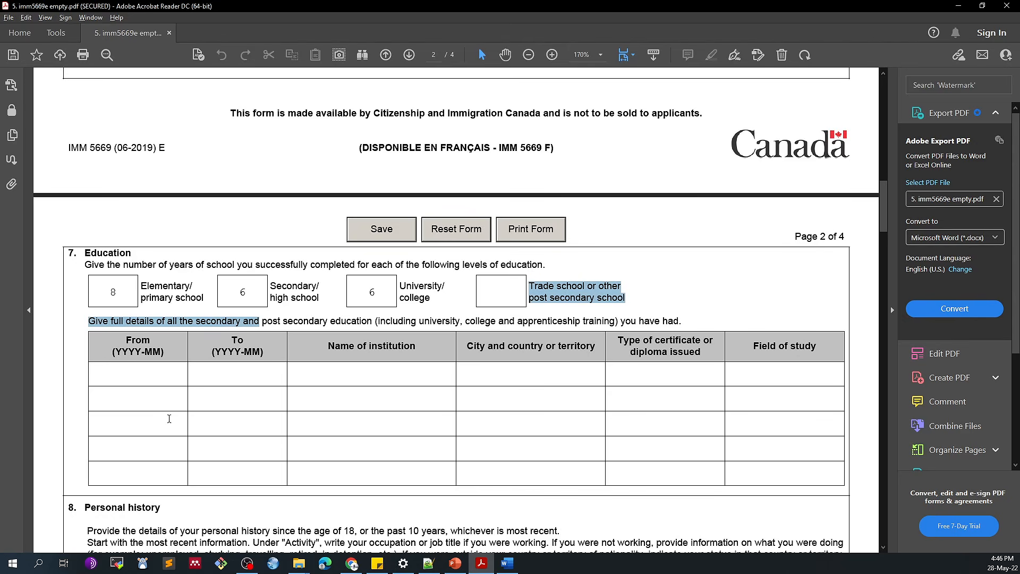
{"action": "left_click", "coordinate": [139, 376]}
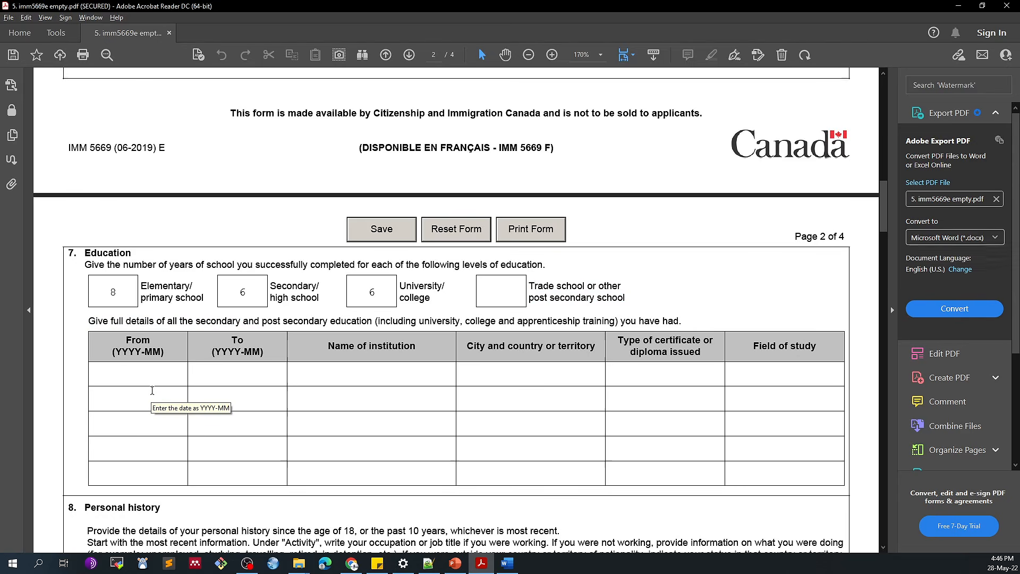
{"action": "type", "text": "2016-20"}
{"action": "key", "text": "BackSpace"}
{"action": "key", "text": "BackSpace"}
{"action": "type", "text": "08"}
{"action": "type", "text": "2018"}
{"action": "type", "text": "-05"}
Fill the first education row with "Institution" as the school, "City, Country" as the location and "Master's degree" as the certificate type.
{"action": "type", "text": "Institu"}
{"action": "type", "text": "tion"}
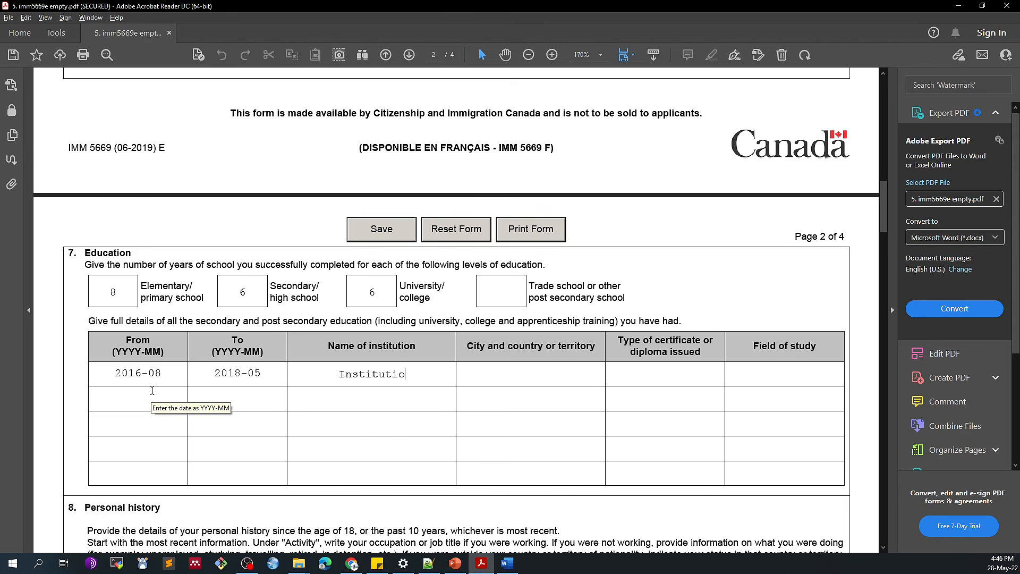
{"action": "key", "text": "Tab"}
{"action": "type", "text": "City, Country"}
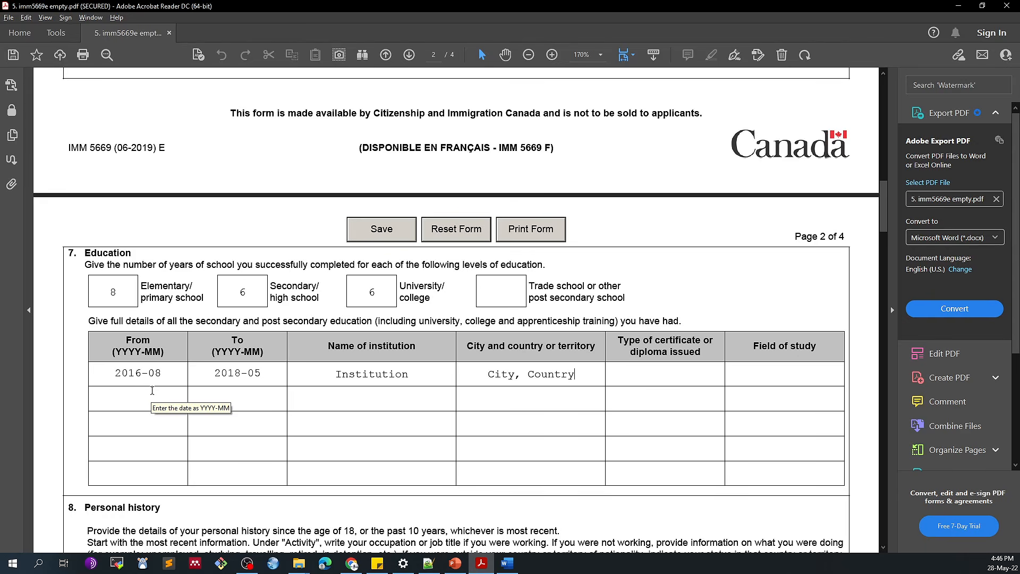
{"action": "key", "text": "Tab"}
{"action": "type", "text": "Master's degree"}
{"action": "key", "text": "Tab"}
{"action": "type", "text": "Communications."}
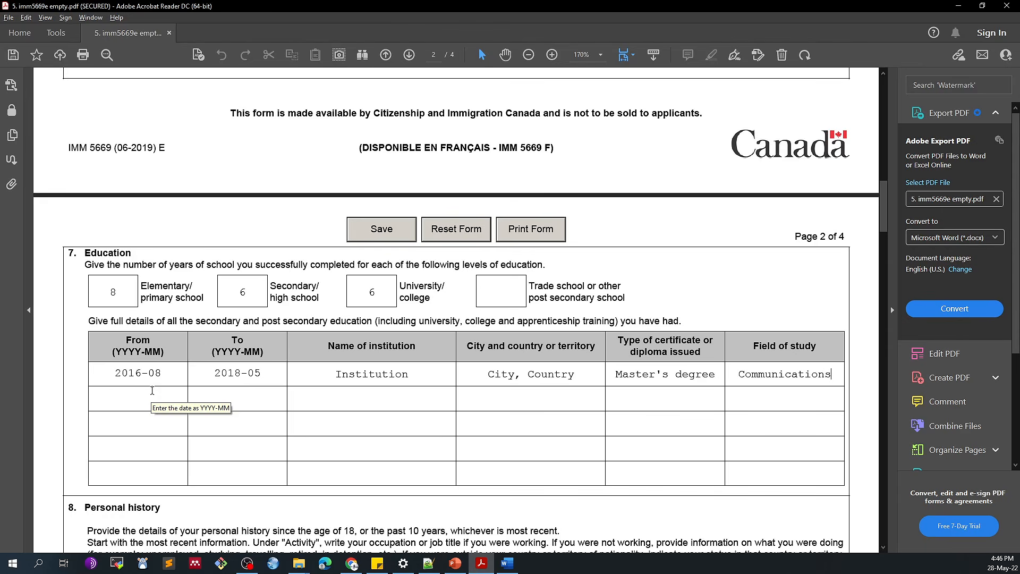
{"action": "key", "text": "BackSpace"}
{"action": "type", "text": "/I"}
{"action": "key", "text": "BackSpace"}
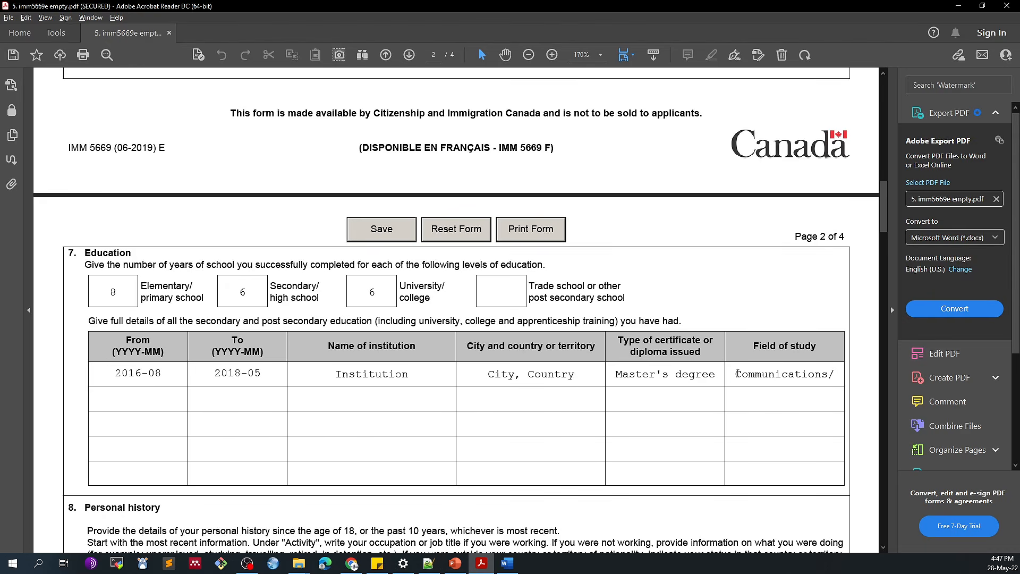
{"action": "left_click_drag", "start_coordinate": [735, 373], "coordinate": [837, 372]}
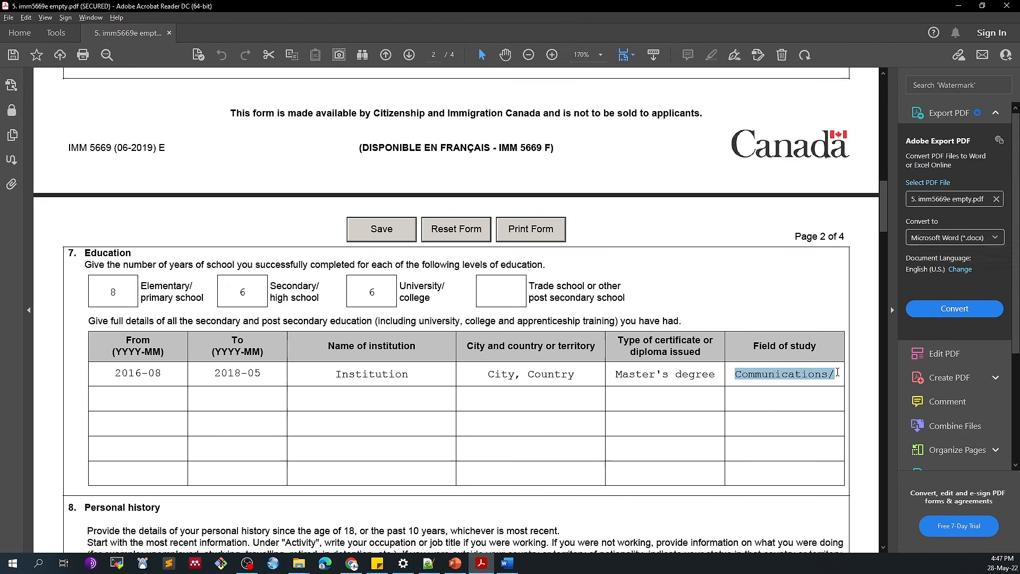
{"action": "key", "text": "BackSpace"}
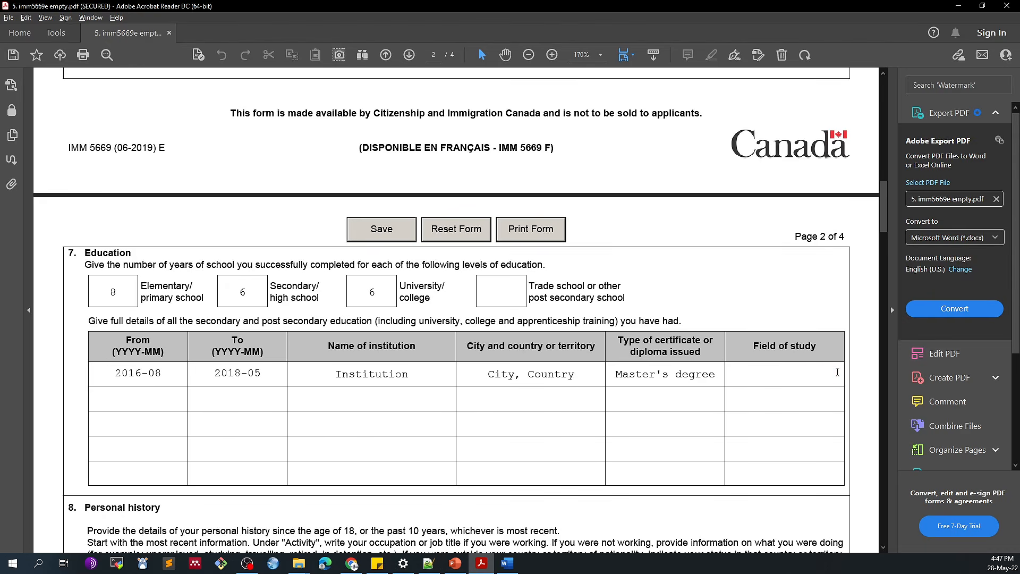
Save the form as 5. imm5669e empty.pdf in the imm5669e Scans folder, replacing the existing file.
{"action": "key", "text": "ctrl+s"}
{"action": "left_click", "coordinate": [585, 238]}
{"action": "left_click", "coordinate": [931, 536]}
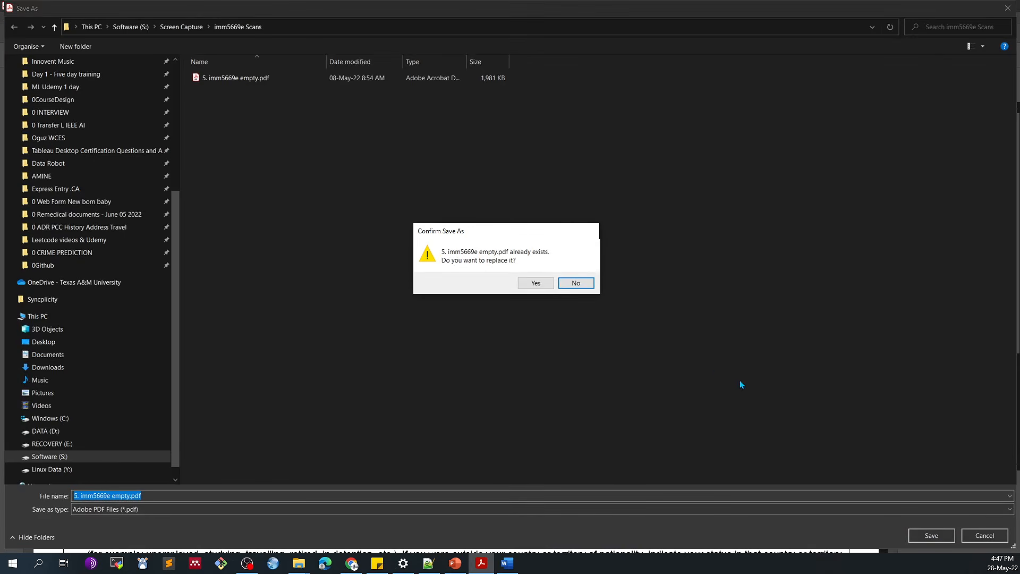
{"action": "left_click", "coordinate": [531, 282]}
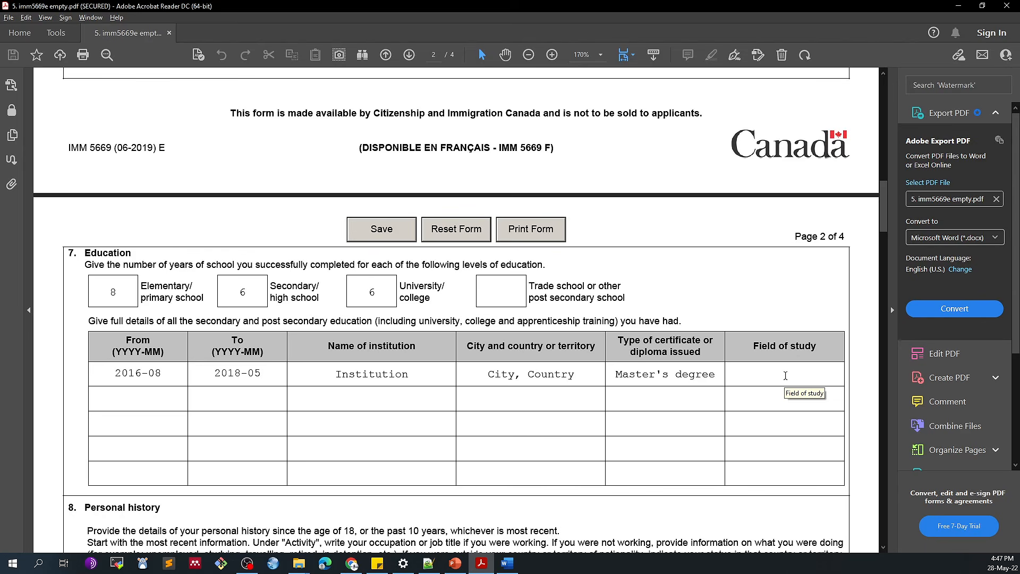
Enter 2009-09 to 2013-05 as the study period in the second education row.
{"action": "left_click", "coordinate": [770, 375]}
{"action": "left_click", "coordinate": [153, 400]}
{"action": "type", "text": "2009-09"}
{"action": "key", "text": "Tab"}
{"action": "type", "text": "2013-"}
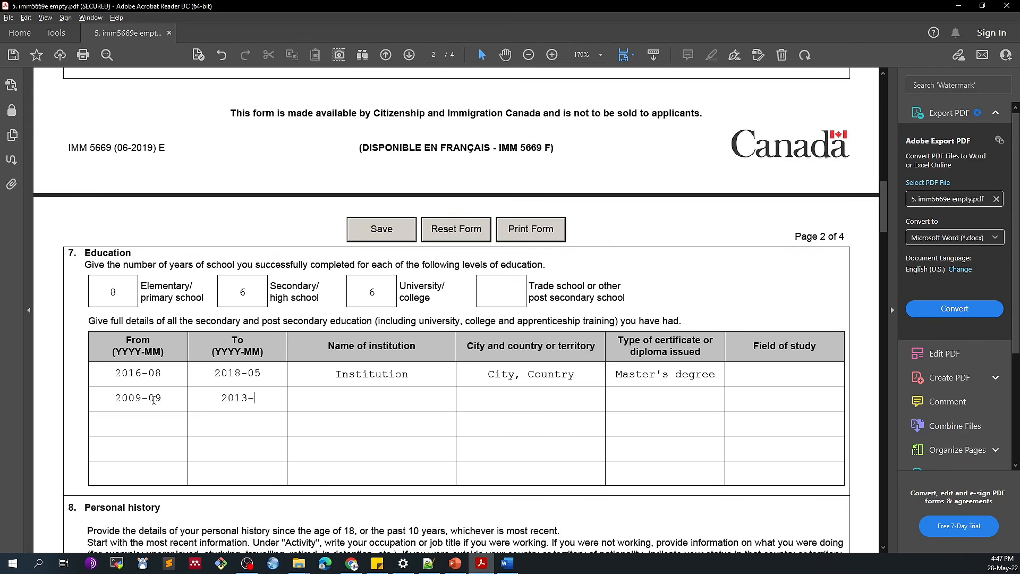
{"action": "type", "text": "05"}
{"action": "key", "text": "Tab"}
{"action": "key", "text": "Tab"}
{"action": "key", "text": "Tab"}
{"action": "left_click", "coordinate": [314, 395]}
Enter 2007-08 to 2009-03 as the study period in the third education row.
{"action": "left_click", "coordinate": [108, 428]}
{"action": "type", "text": "200"}
{"action": "type", "text": "2-08"}
{"action": "left_click_drag", "start_coordinate": [134, 423], "coordinate": [141, 423]}
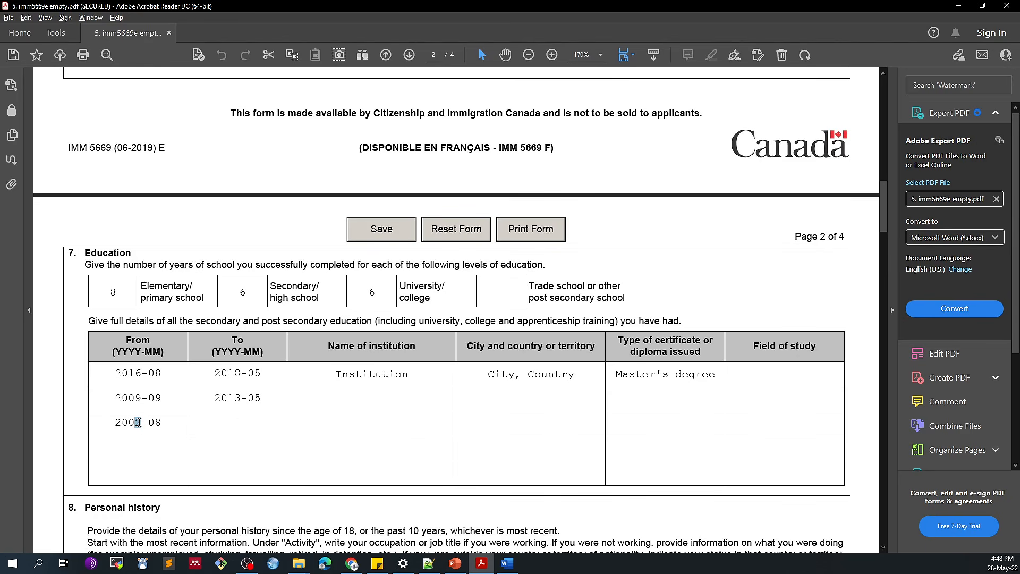
{"action": "type", "text": "7"}
{"action": "left_click", "coordinate": [226, 422]}
{"action": "type", "text": "2009-03"}
Enter 2002-02 to 2007-08 as the study period in the fourth education row.
{"action": "left_click", "coordinate": [140, 448]}
{"action": "type", "text": "2002-02"}
{"action": "key", "text": "Tab"}
{"action": "type", "text": "20"}
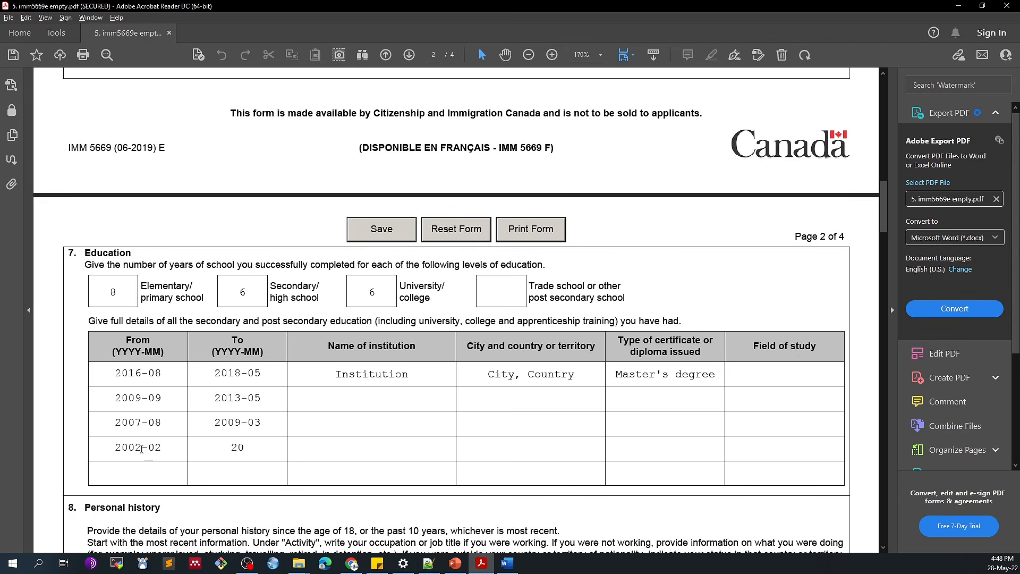
{"action": "type", "text": "07-08"}
Read the question 8 personal history instructions on the period to cover, the entry order and what to write under Activity.
{"action": "scroll", "coordinate": [677, 425], "scroll_direction": "down", "scroll_amount": 4}
{"action": "scroll", "coordinate": [673, 427], "scroll_direction": "down", "scroll_amount": 2}
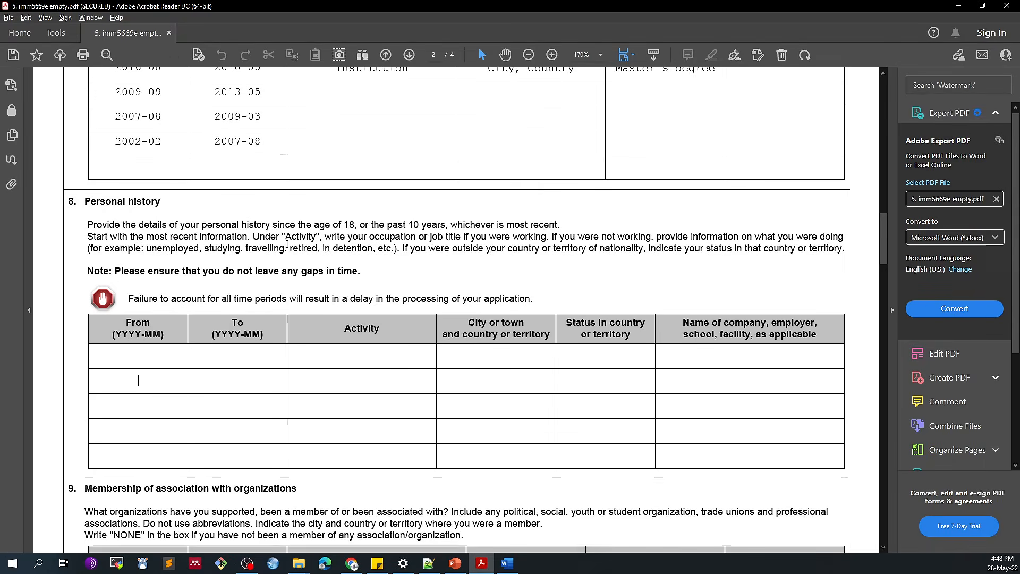
{"action": "left_click_drag", "start_coordinate": [489, 239], "coordinate": [368, 227]}
{"action": "left_click", "coordinate": [404, 230]}
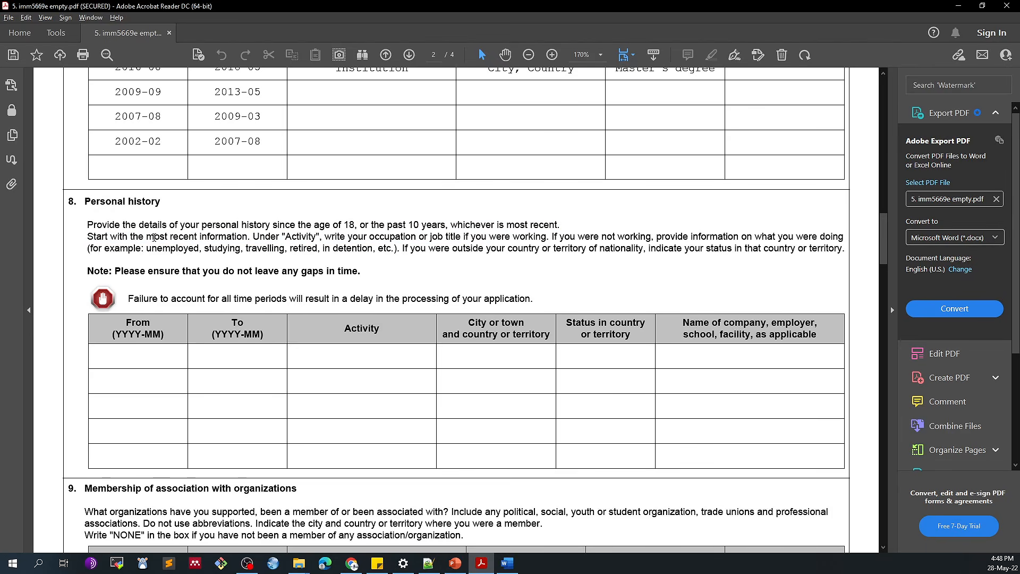
{"action": "left_click_drag", "start_coordinate": [150, 237], "coordinate": [247, 238]}
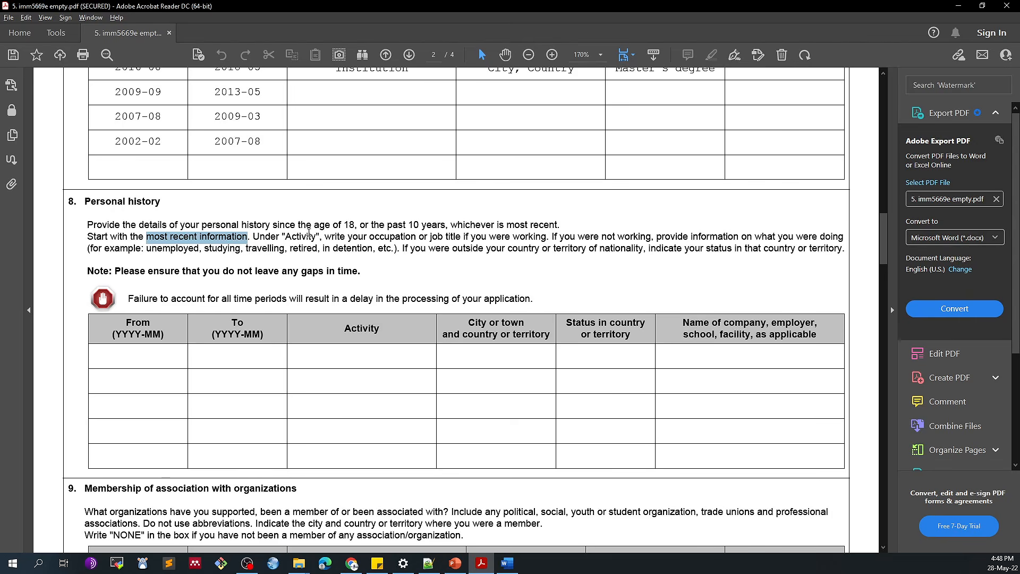
{"action": "double_click", "coordinate": [362, 330]}
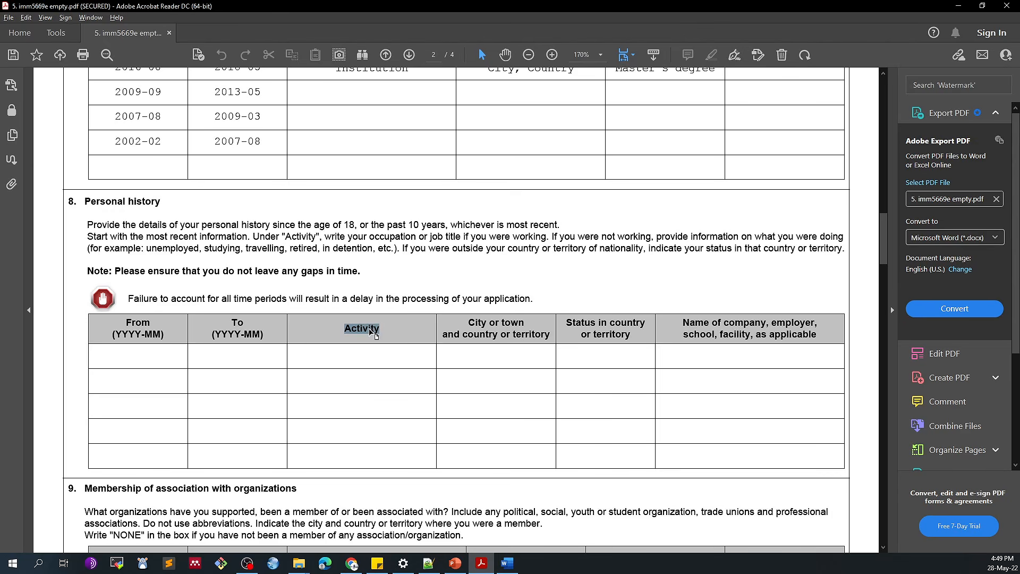
{"action": "left_click", "coordinate": [378, 235]}
{"action": "double_click", "coordinate": [377, 235]}
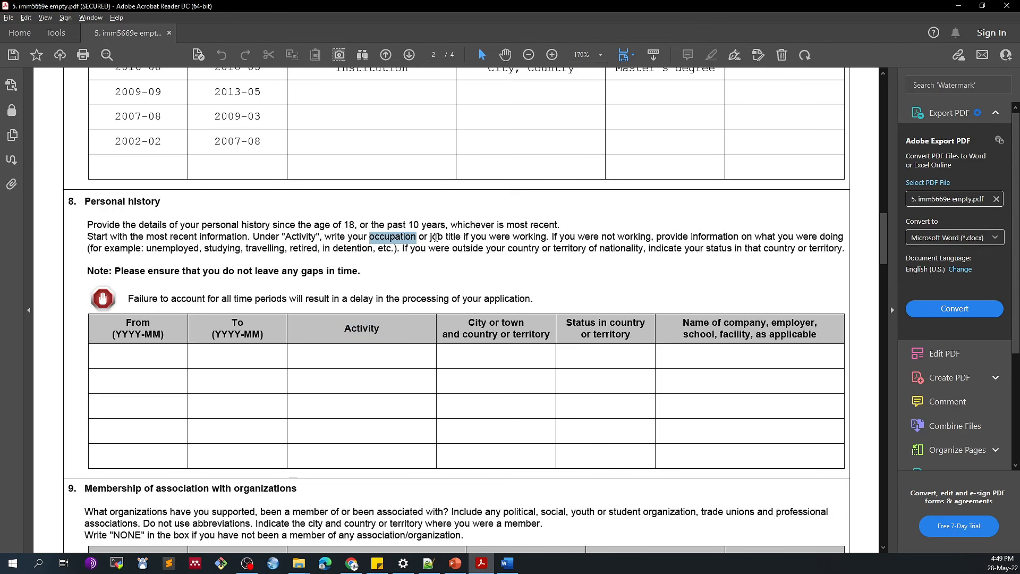
{"action": "left_click_drag", "start_coordinate": [428, 247], "coordinate": [457, 243]}
{"action": "left_click", "coordinate": [457, 243]}
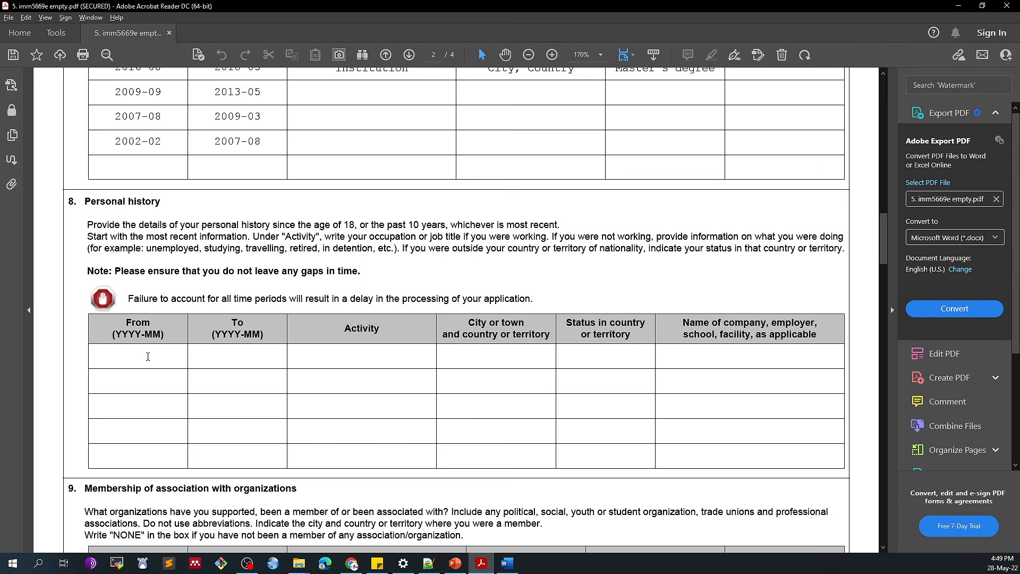
Enter the first personal history period as 2022-01 to Present with the activity Data Scientist.
{"action": "left_click", "coordinate": [214, 359]}
{"action": "type", "text": "Present"}
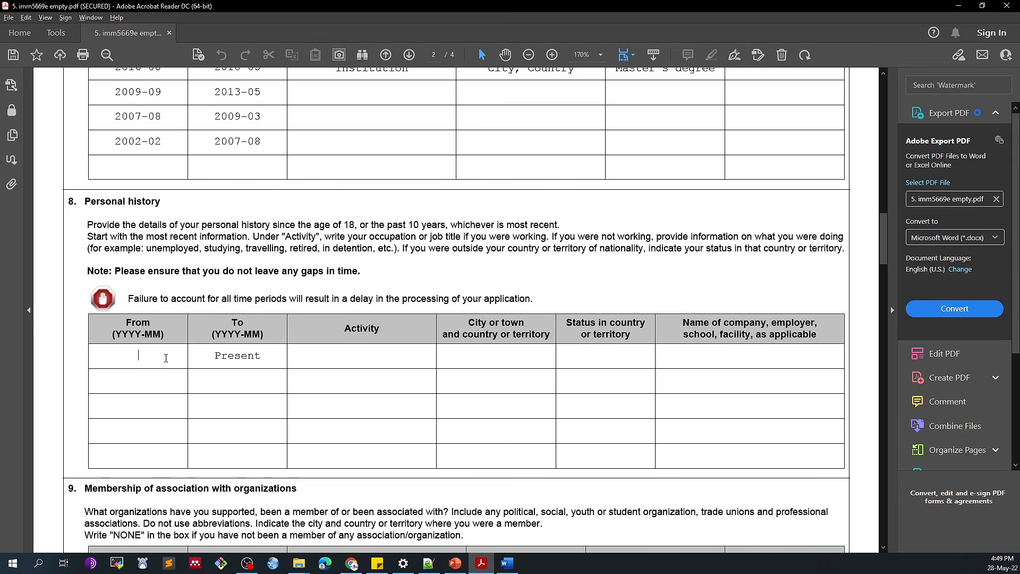
{"action": "type", "text": "2"}
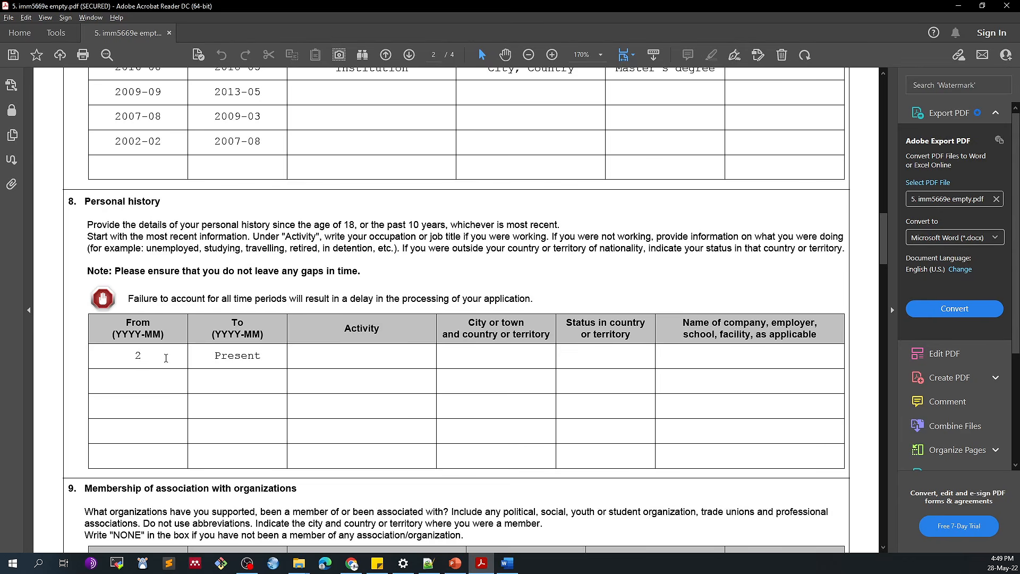
{"action": "type", "text": "022-01"}
{"action": "left_click", "coordinate": [324, 349]}
{"action": "type", "text": "Data Scientist"}
{"action": "key", "text": "Tab"}
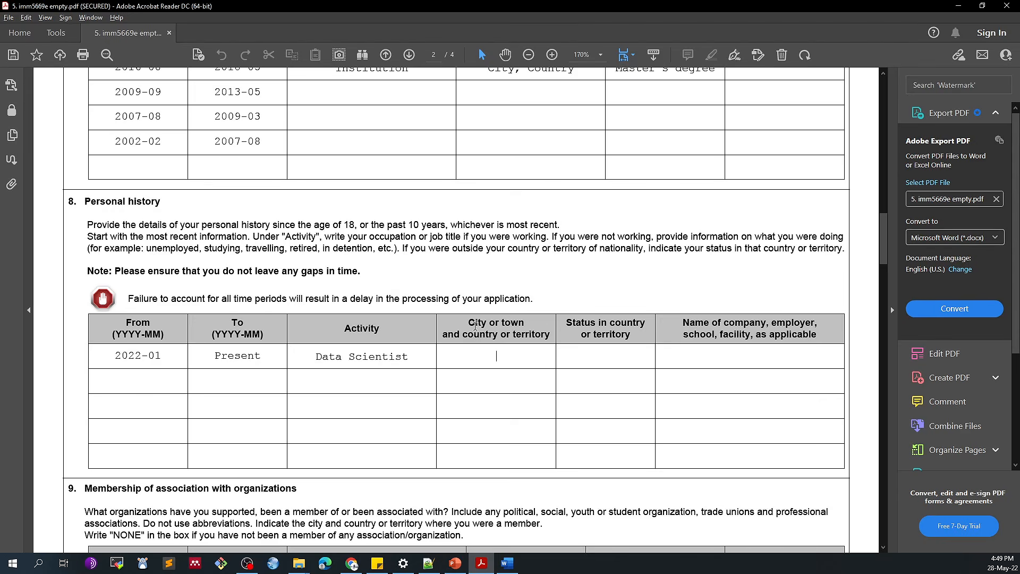
Complete the first personal history row with location Anchorage, USA, status H1B and company Oracle Corporation.
{"action": "left_click_drag", "start_coordinate": [462, 322], "coordinate": [521, 324]}
{"action": "left_click", "coordinate": [473, 350]}
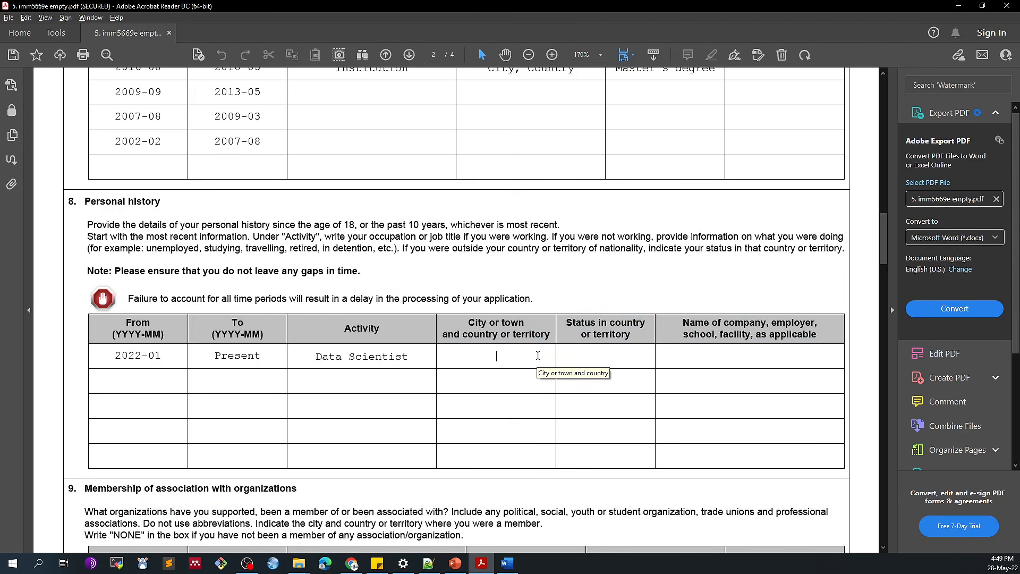
{"action": "type", "text": "Anchorage, USA"}
{"action": "left_click", "coordinate": [567, 359]}
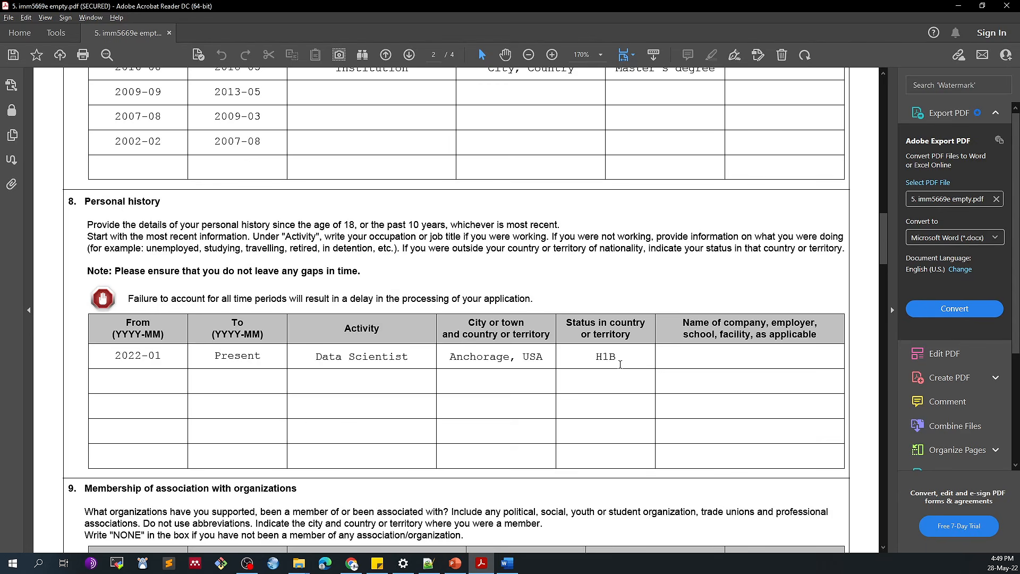
{"action": "key", "text": "Tab"}
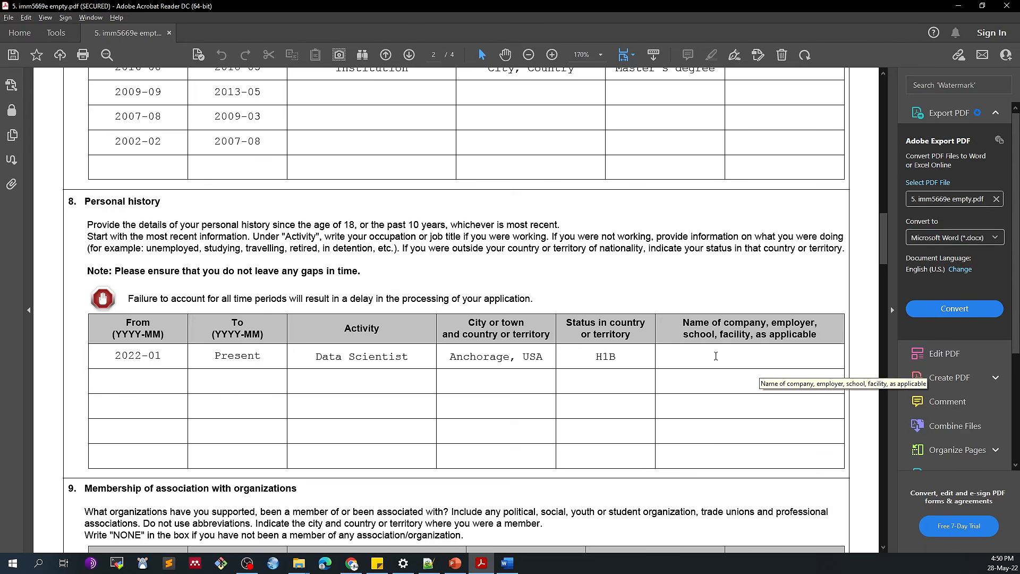
{"action": "left_click_drag", "start_coordinate": [683, 322], "coordinate": [754, 322]}
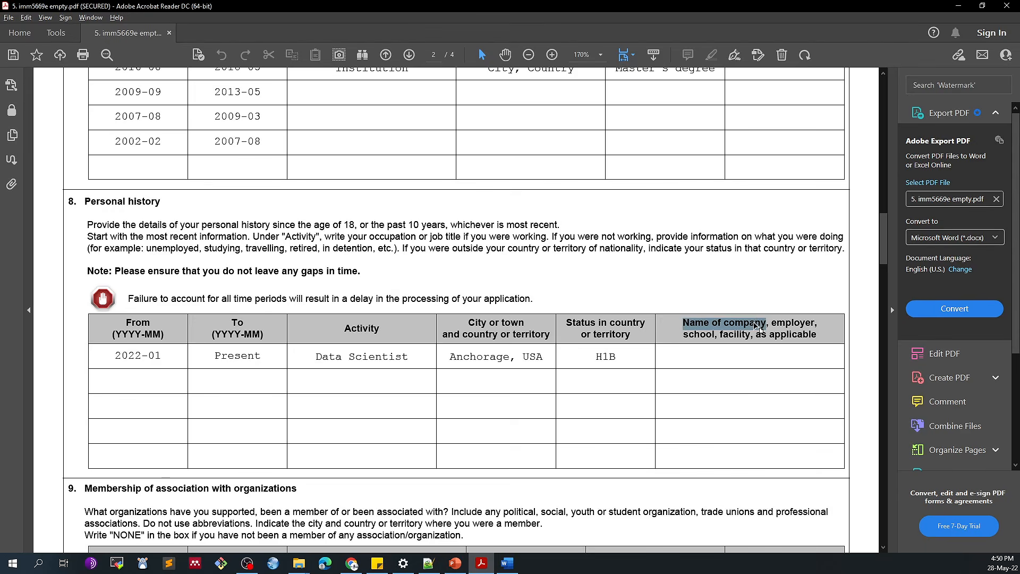
{"action": "left_click", "coordinate": [737, 362]}
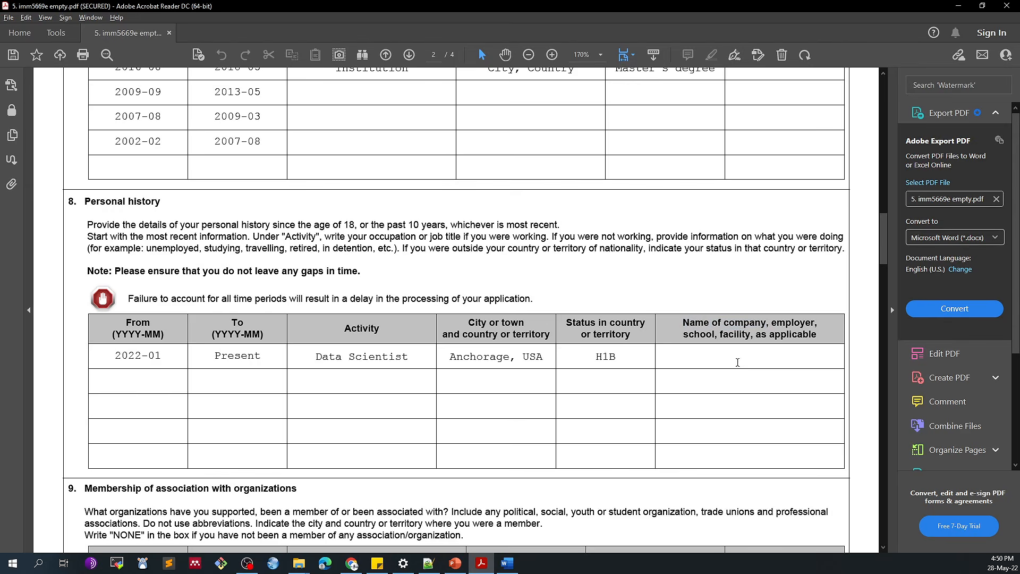
{"action": "type", "text": "Oracle Corporation"}
Enter 2021-09 to 2021-12 as the period in the second personal history row.
{"action": "left_click", "coordinate": [136, 382]}
{"action": "type", "text": "20"}
{"action": "left_click_drag", "start_coordinate": [201, 272], "coordinate": [333, 273]}
{"action": "left_click", "coordinate": [235, 389]}
{"action": "left_click_drag", "start_coordinate": [118, 355], "coordinate": [162, 355]}
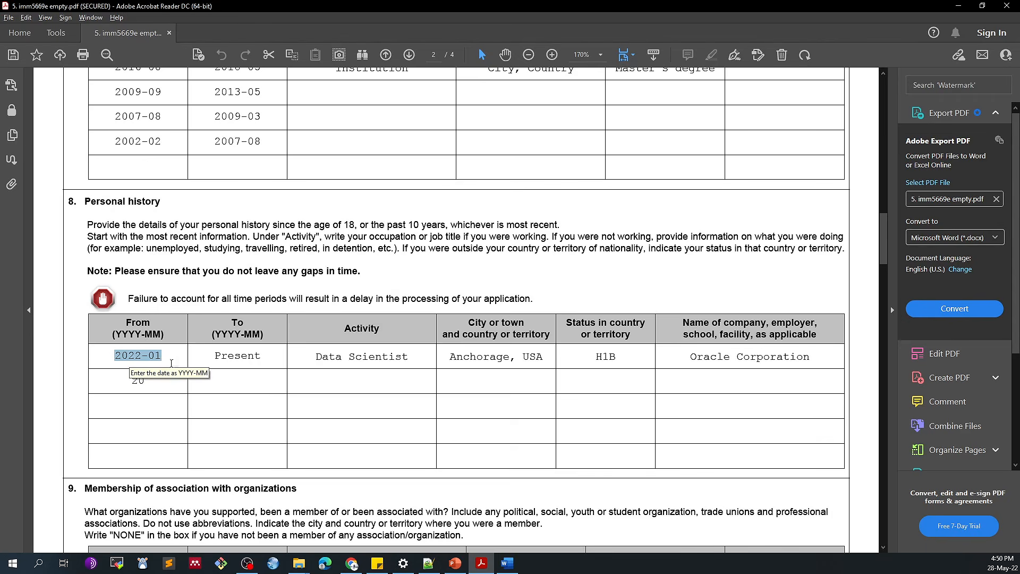
{"action": "left_click", "coordinate": [220, 386]}
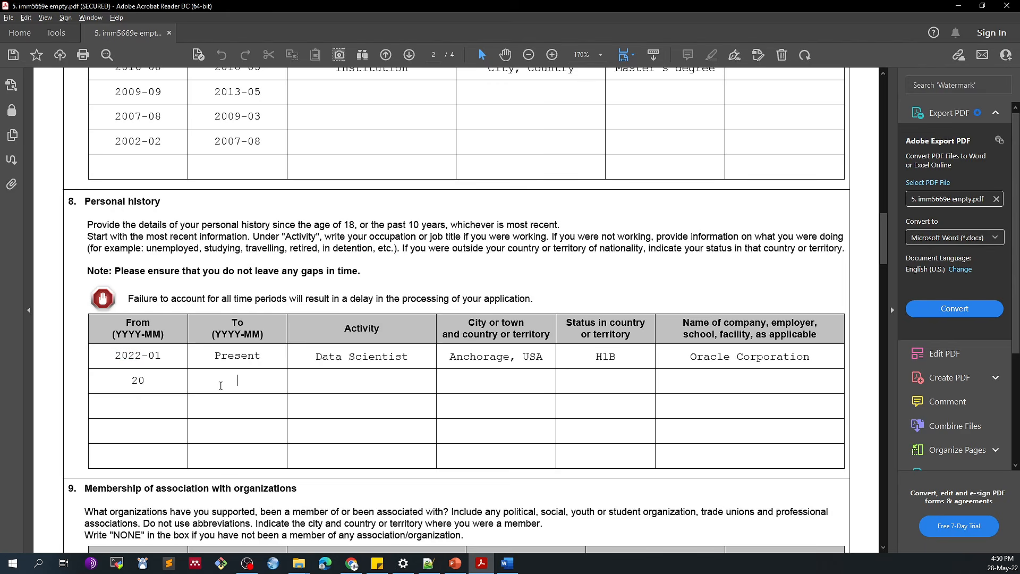
{"action": "type", "text": "201"}
{"action": "key", "text": "BackSpace"}
{"action": "type", "text": "21-12"}
{"action": "left_click", "coordinate": [162, 381]}
{"action": "type", "text": "21-09"}
Enter the activity Unemployed and the location Hyderabad, India in the second personal history row.
{"action": "left_click", "coordinate": [322, 390]}
{"action": "type", "text": "Unemployed"}
{"action": "left_click", "coordinate": [477, 385]}
{"action": "type", "text": "Hyderabad, "}
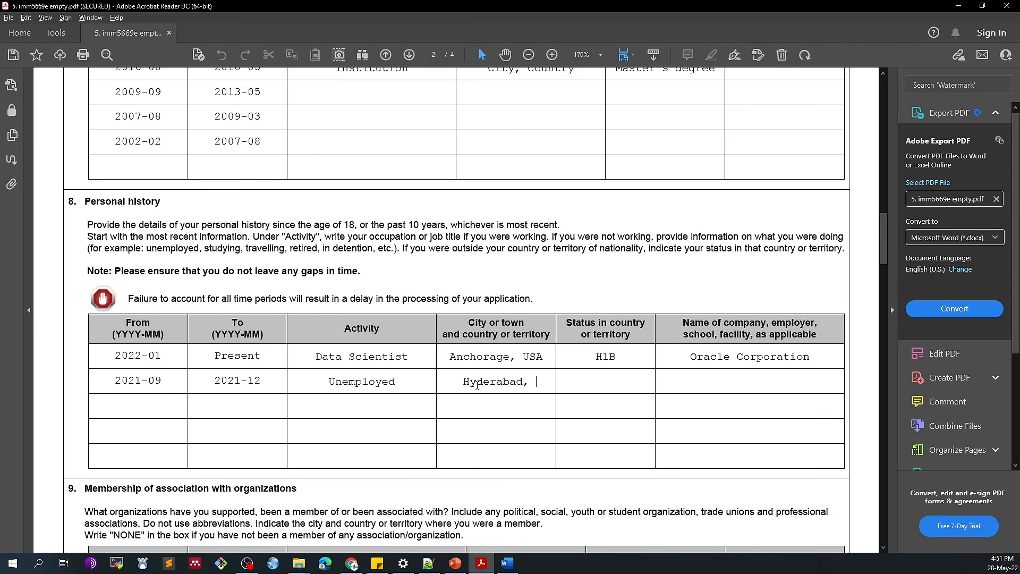
{"action": "type", "text": "India"}
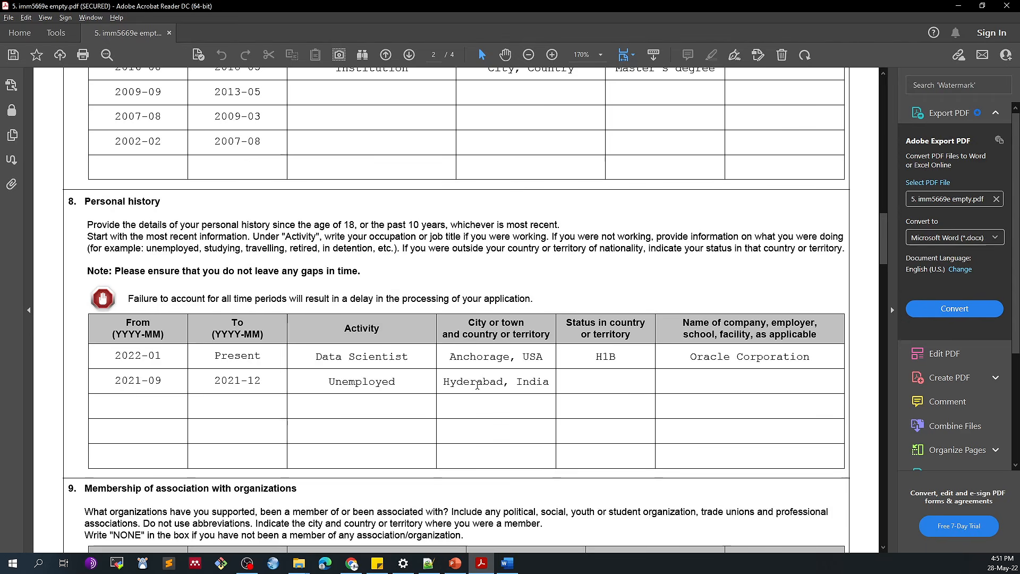
Set the second personal history row's status to Citizen and its company name to "Not applicable".
{"action": "left_click", "coordinate": [592, 380]}
{"action": "left_click", "coordinate": [592, 381]}
{"action": "type", "text": "C"}
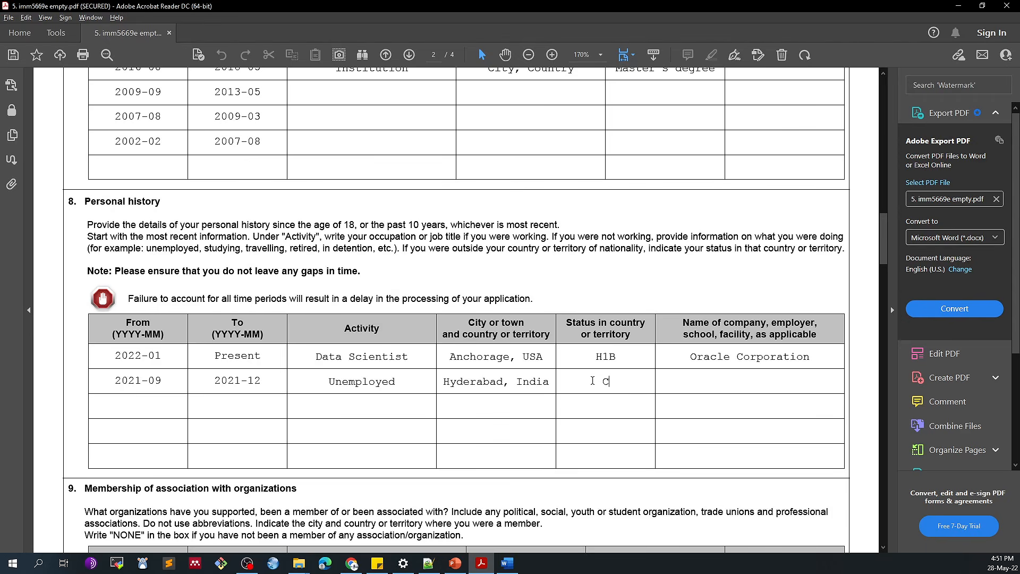
{"action": "type", "text": "itizen"}
{"action": "type", "text": "Not applica"}
{"action": "type", "text": "ble"}
Review the example activities for non-working periods in the question 8 instructions.
{"action": "double_click", "coordinate": [212, 249]}
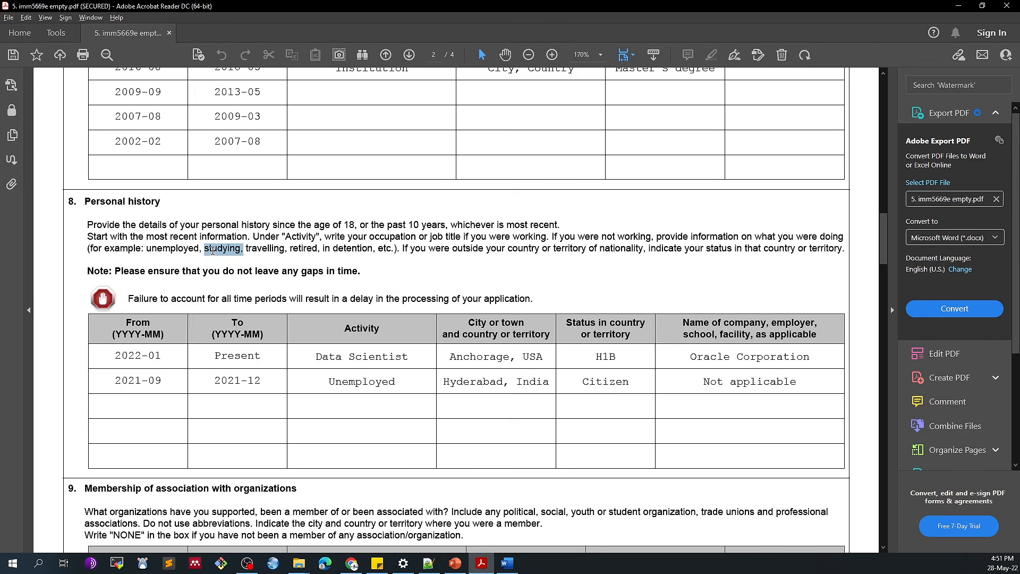
{"action": "double_click", "coordinate": [175, 249]}
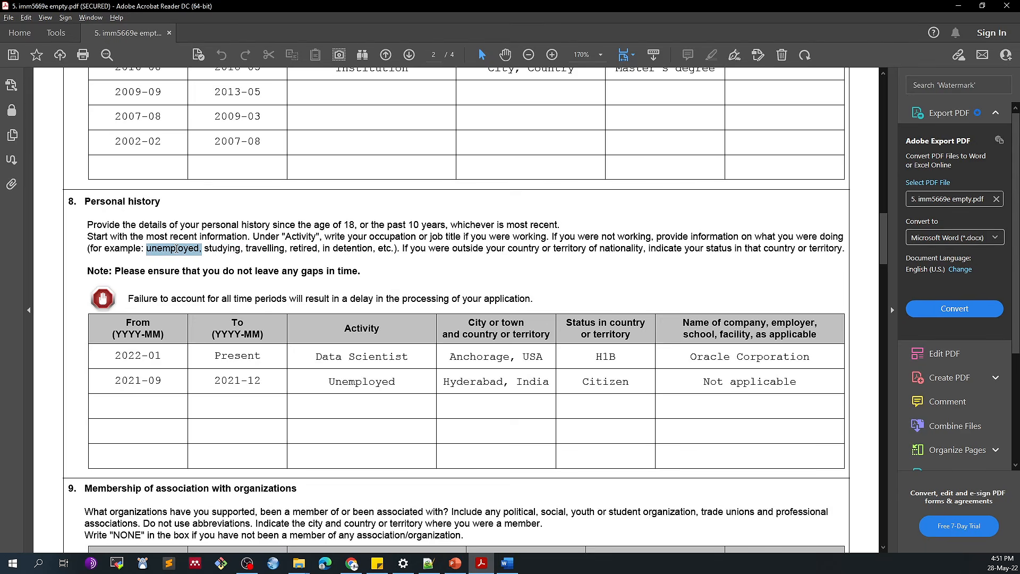
{"action": "double_click", "coordinate": [266, 249]}
{"action": "double_click", "coordinate": [303, 249]}
{"action": "double_click", "coordinate": [350, 250]}
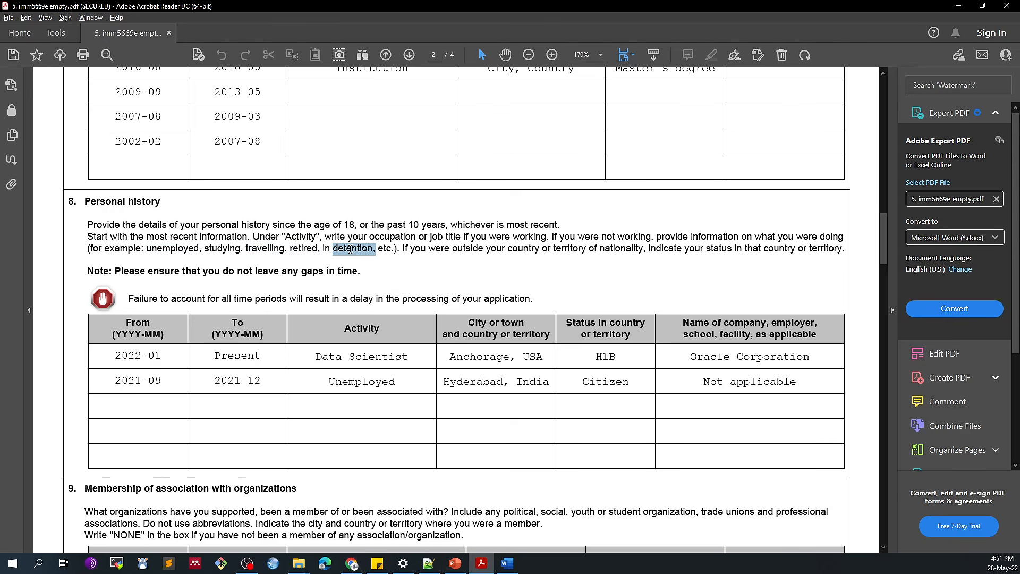
Review the activity, status and start date entries in the two completed personal history rows of question 8.
{"action": "left_click", "coordinate": [351, 414]}
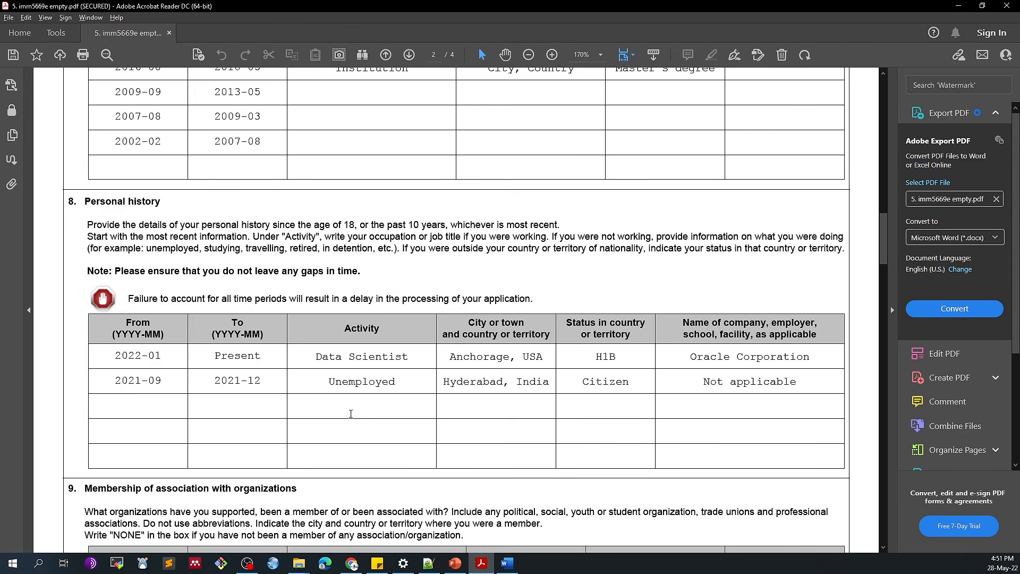
{"action": "left_click_drag", "start_coordinate": [315, 355], "coordinate": [407, 359]}
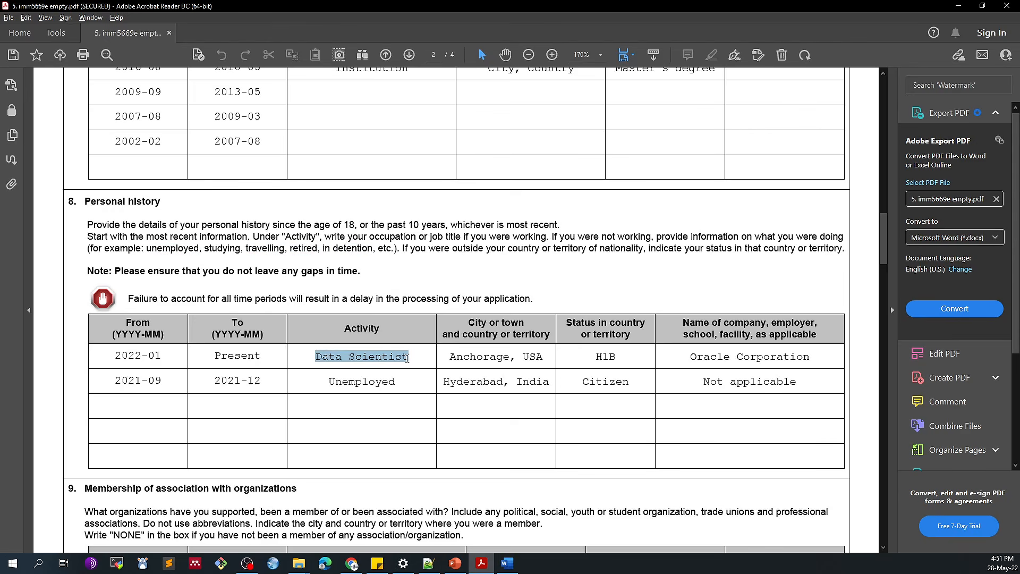
{"action": "left_click", "coordinate": [399, 422]}
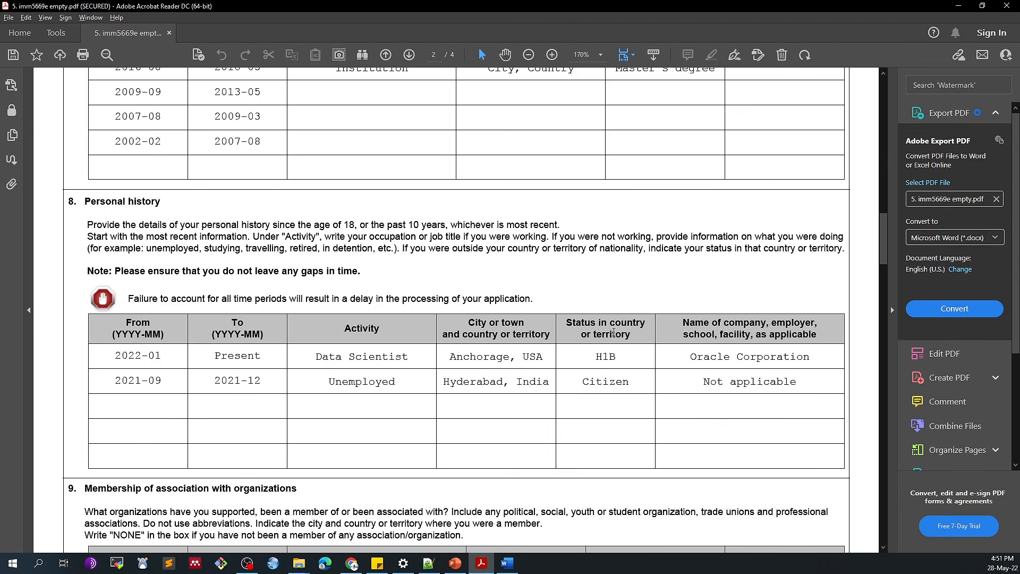
{"action": "double_click", "coordinate": [607, 357]}
{"action": "double_click", "coordinate": [606, 381]}
{"action": "left_click", "coordinate": [603, 407]}
{"action": "left_click", "coordinate": [604, 431]}
{"action": "scroll", "coordinate": [600, 467], "scroll_direction": "down", "scroll_amount": 3}
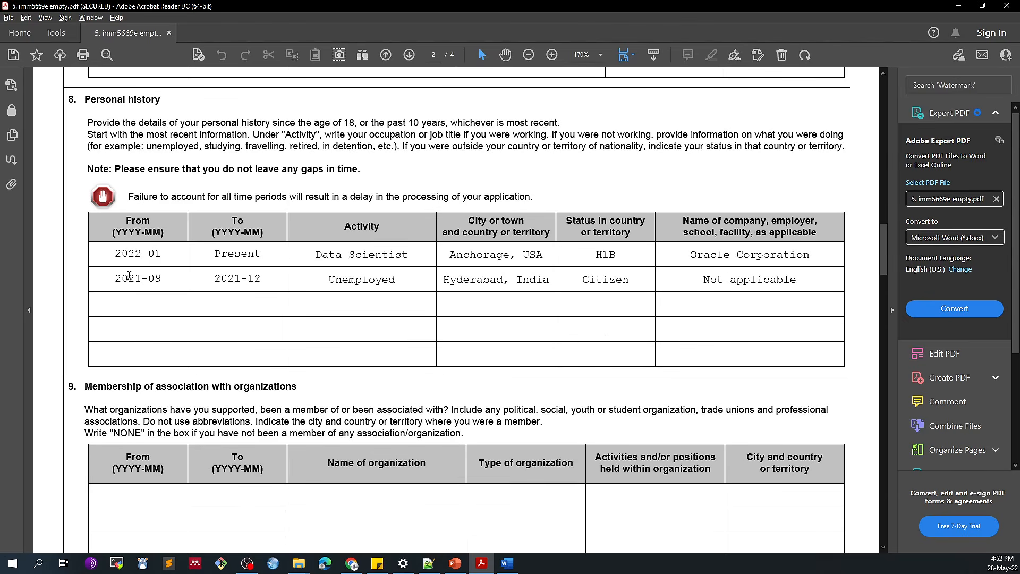
{"action": "left_click_drag", "start_coordinate": [114, 253], "coordinate": [170, 258]}
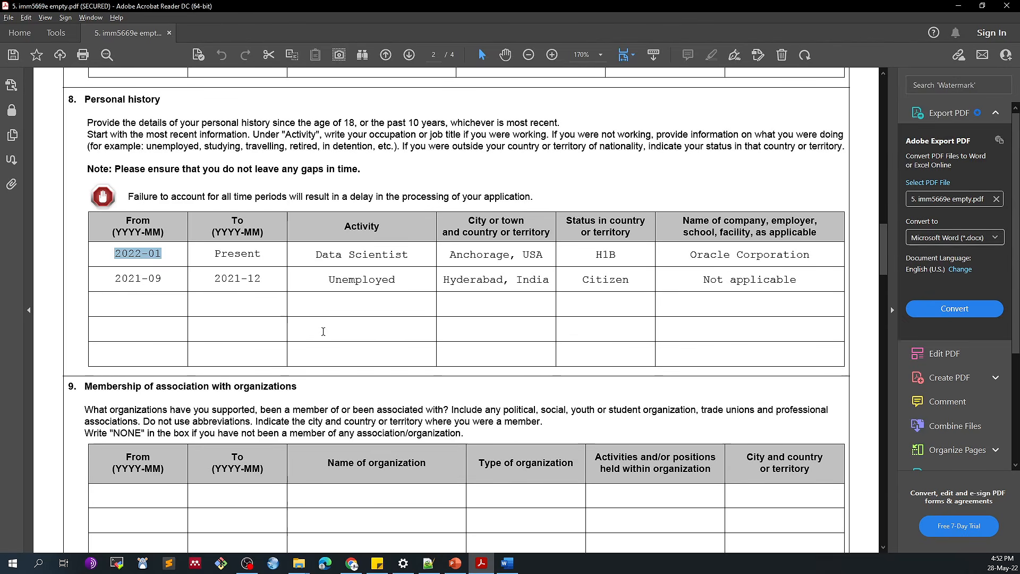
Switch to the additional fields document in Word and examine its name, form title and question headings for questions 12 and 8.
{"action": "left_click", "coordinate": [509, 564]}
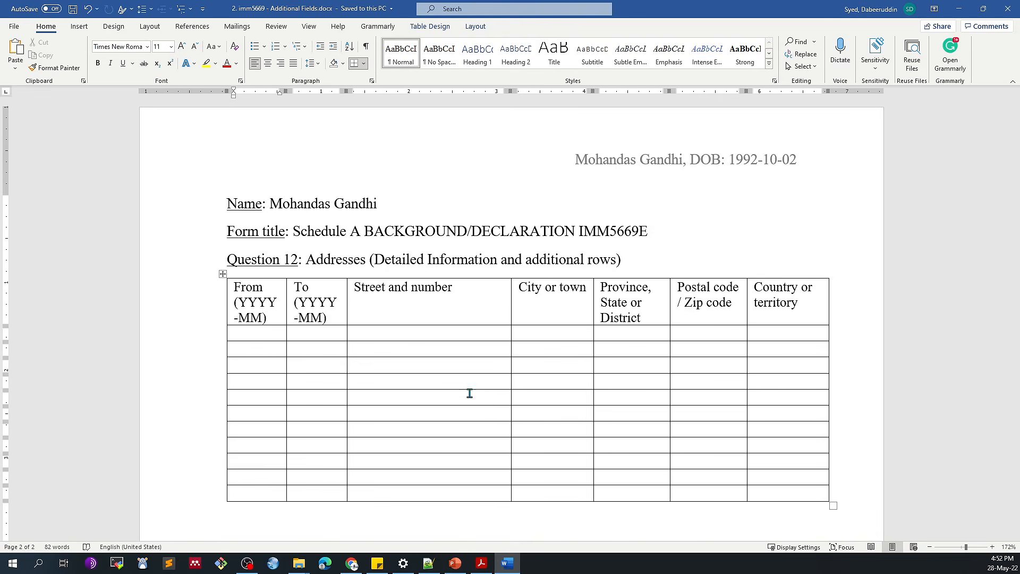
{"action": "left_click", "coordinate": [481, 563]}
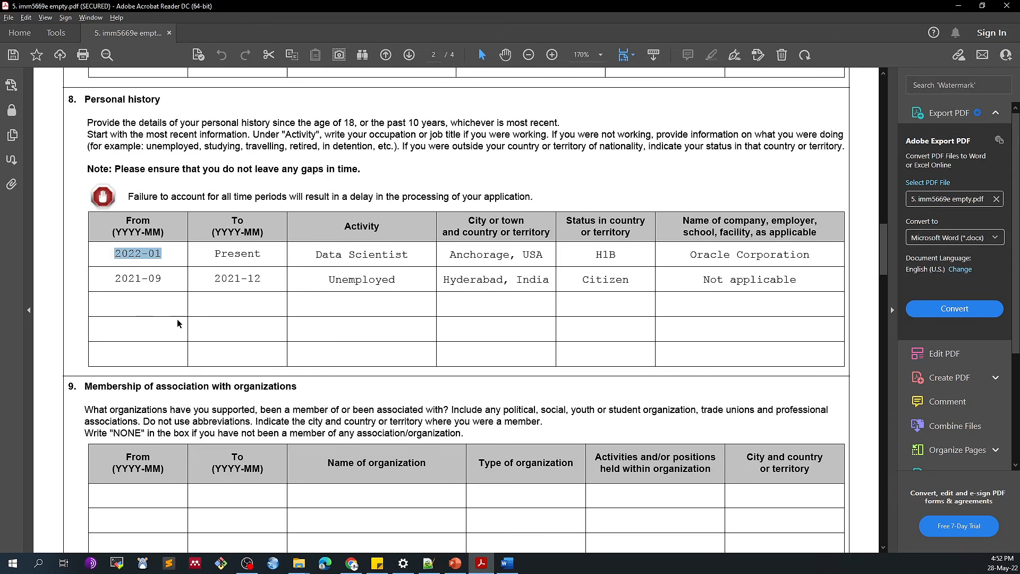
{"action": "left_click", "coordinate": [445, 349]}
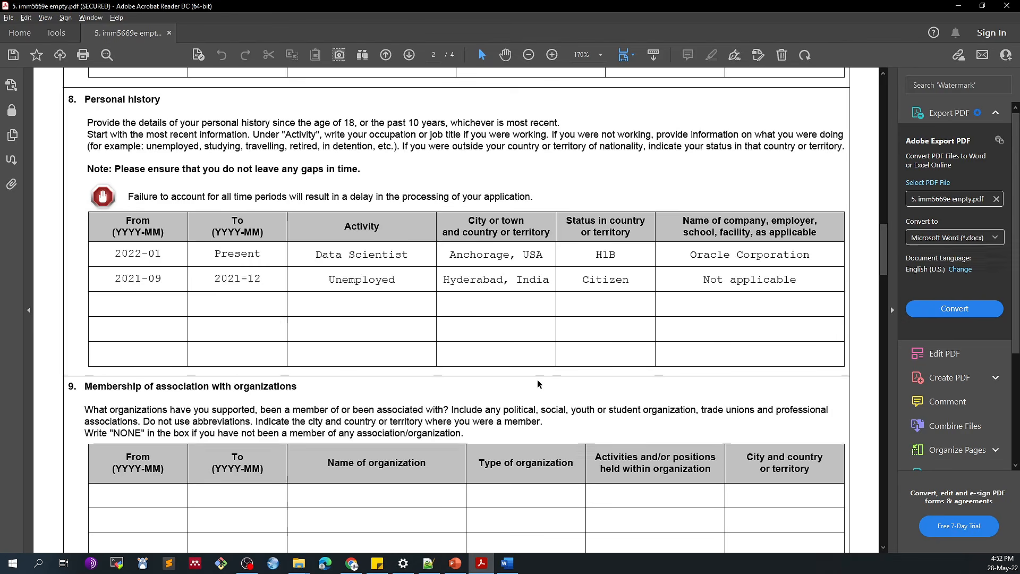
{"action": "left_click", "coordinate": [508, 564]}
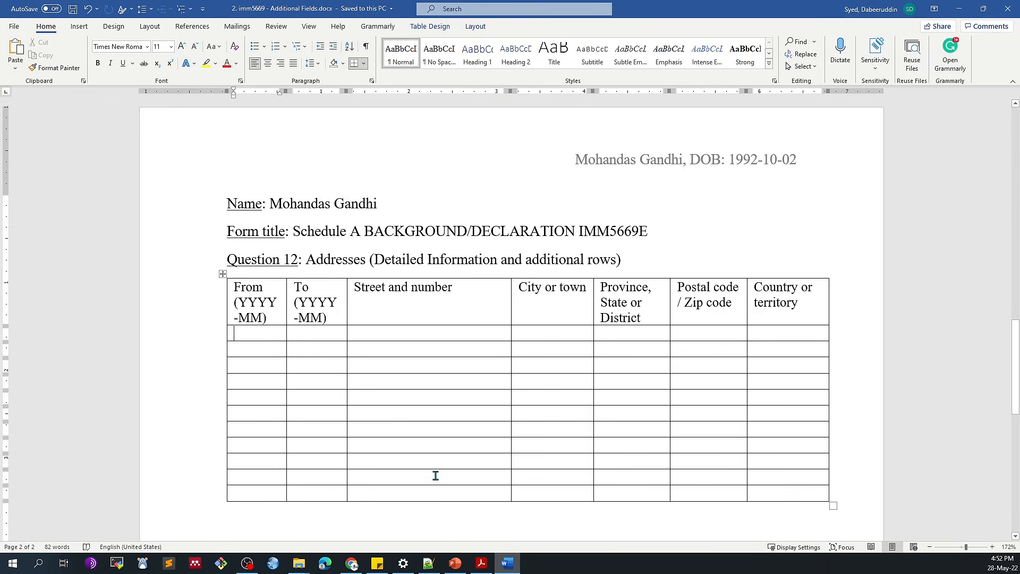
{"action": "double_click", "coordinate": [276, 206]}
{"action": "triple_click", "coordinate": [276, 206]}
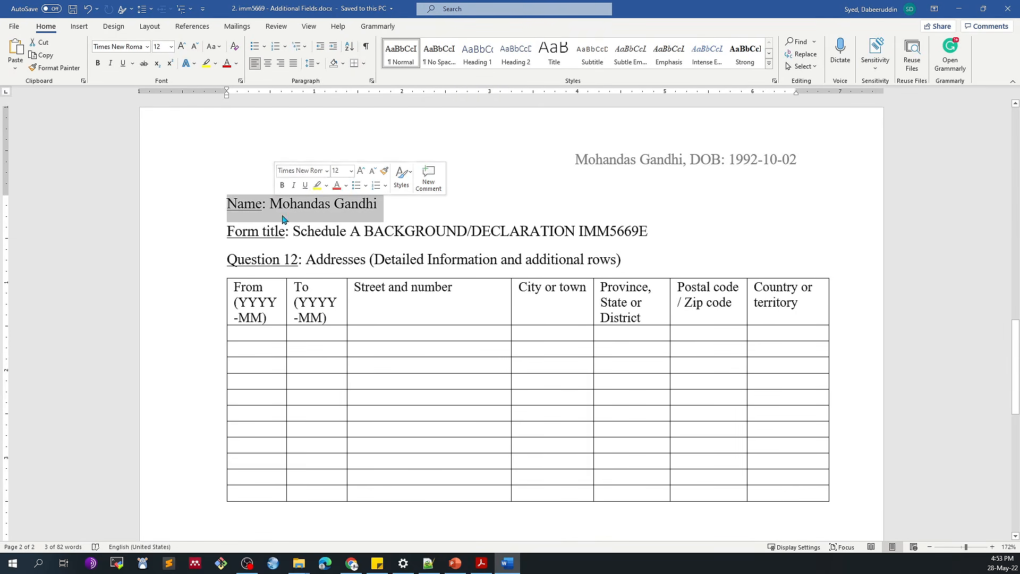
{"action": "left_click", "coordinate": [279, 232]}
{"action": "triple_click", "coordinate": [279, 232]}
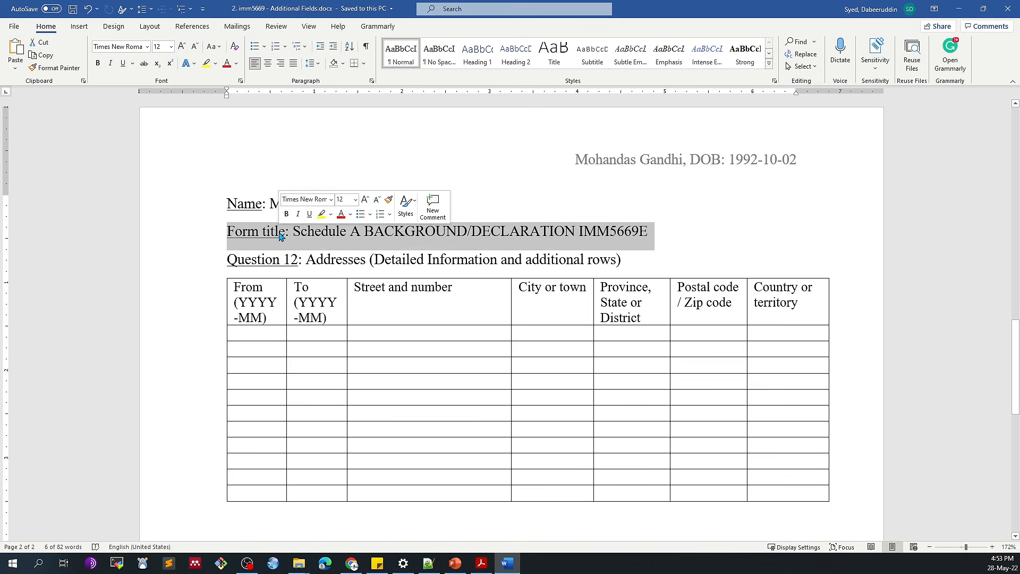
{"action": "left_click_drag", "start_coordinate": [298, 261], "coordinate": [243, 262]}
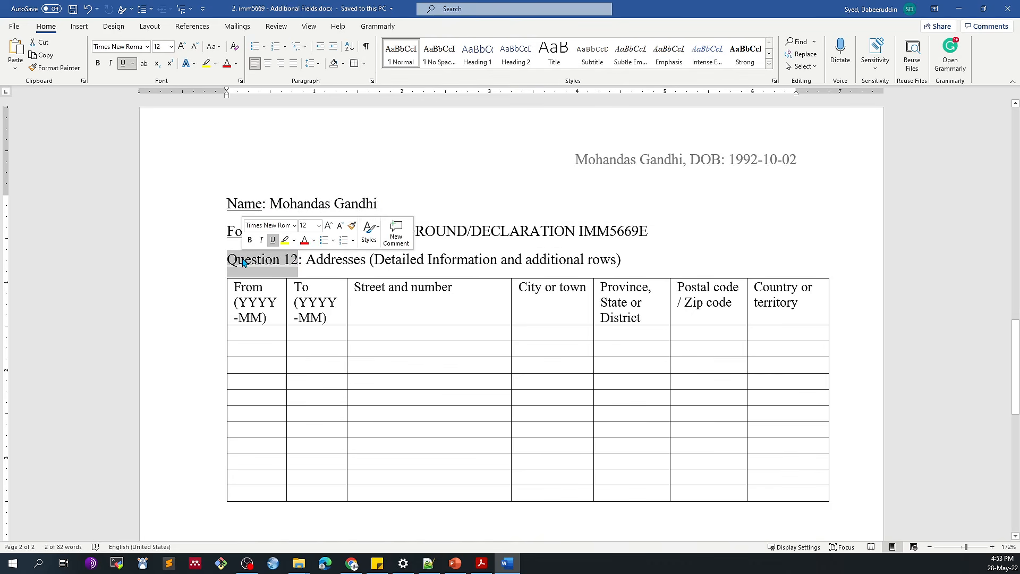
{"action": "scroll", "coordinate": [411, 335], "scroll_direction": "up", "scroll_amount": 3}
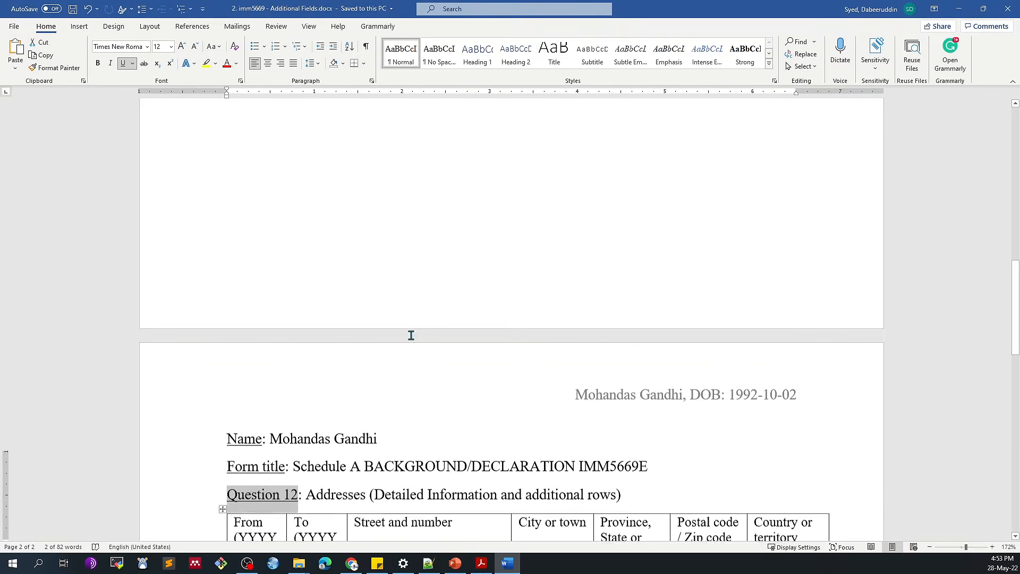
{"action": "scroll", "coordinate": [411, 335], "scroll_direction": "up", "scroll_amount": 10}
{"action": "left_click_drag", "start_coordinate": [291, 265], "coordinate": [637, 267]}
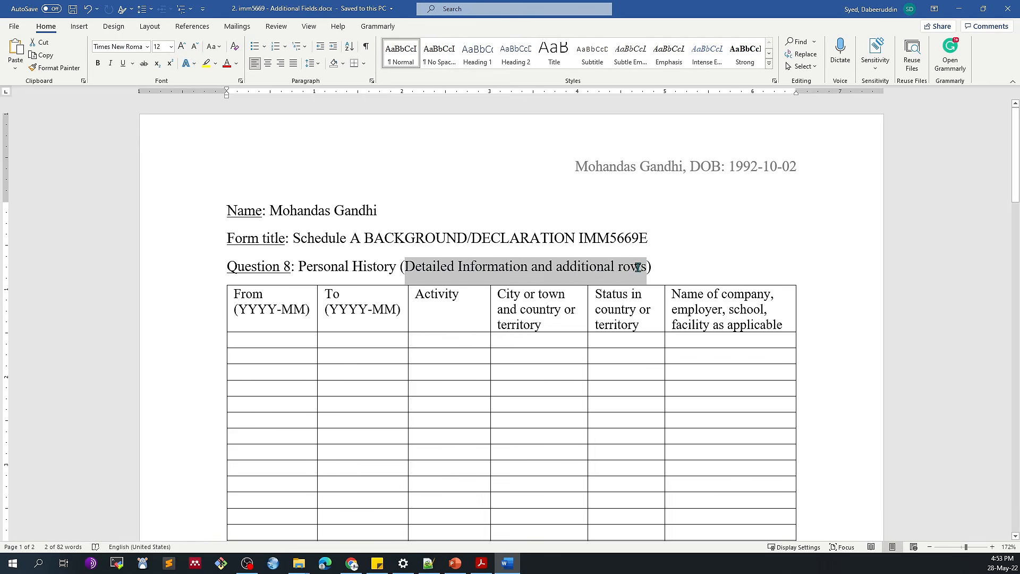
Compare the blank rows of the Word document's Question 8 table with the personal history rows in the PDF form.
{"action": "left_click_drag", "start_coordinate": [277, 339], "coordinate": [394, 410]}
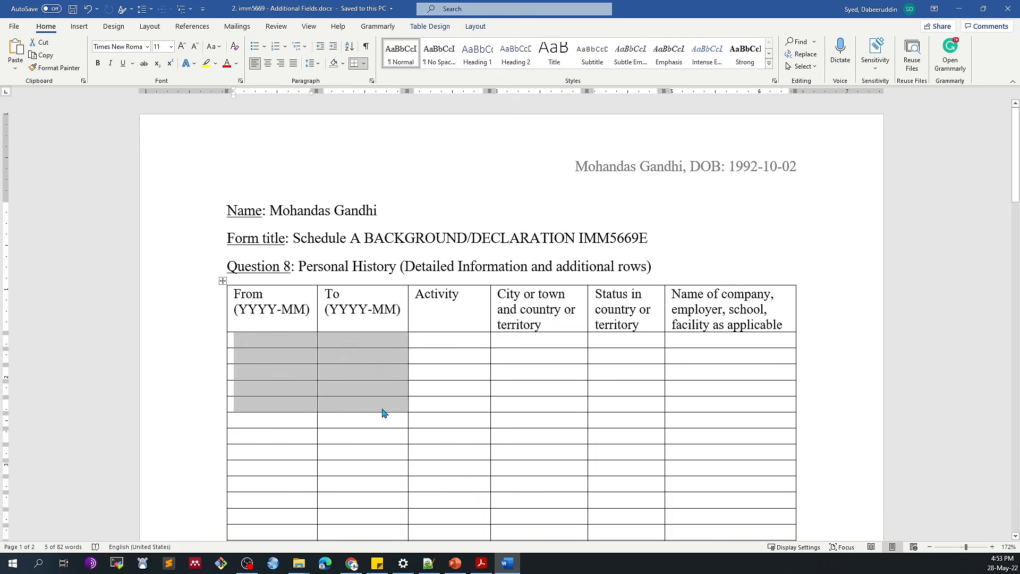
{"action": "key", "text": "alt+Tab"}
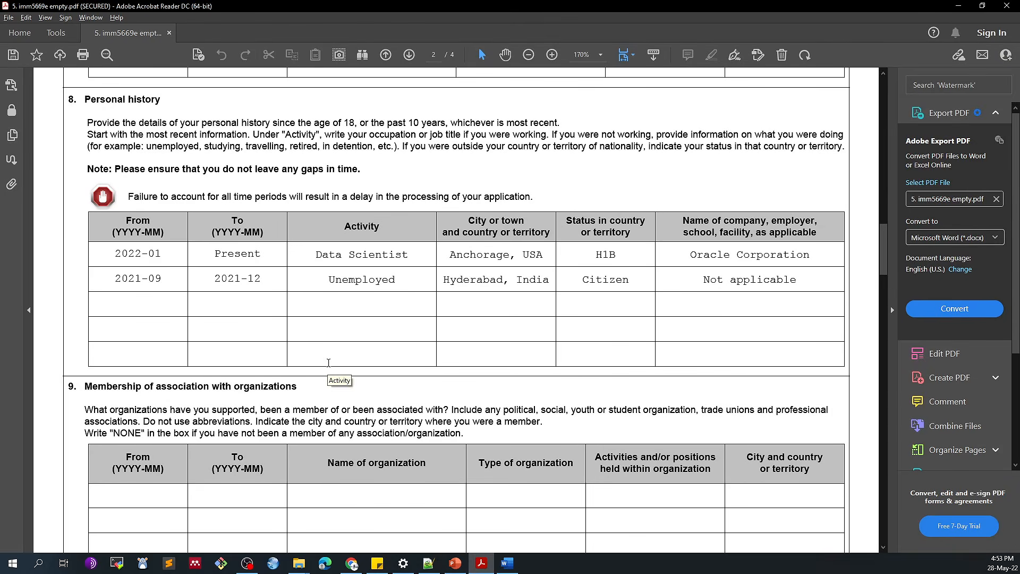
{"action": "key", "text": "alt+Tab"}
{"action": "left_click", "coordinate": [387, 401]}
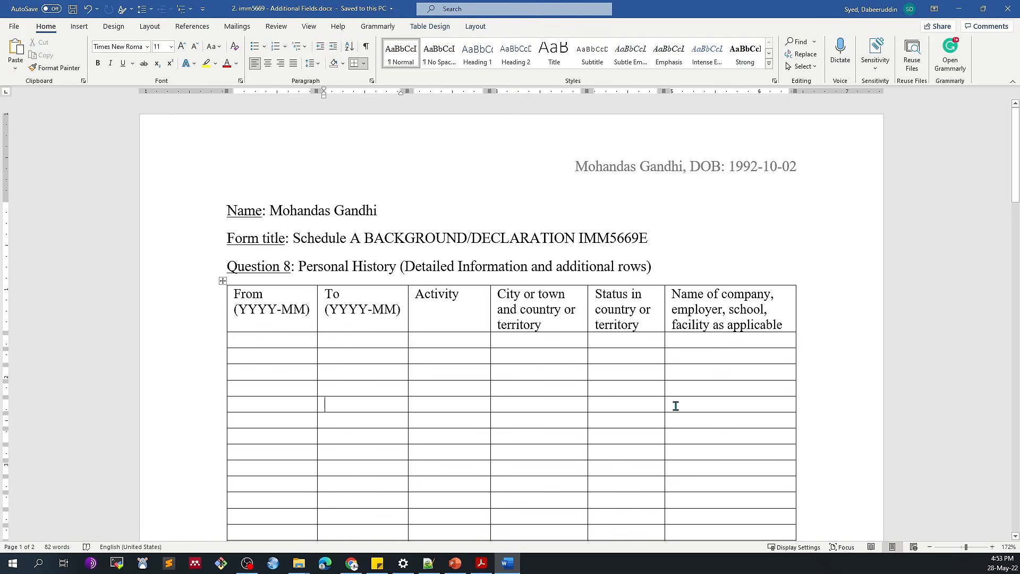
{"action": "left_click_drag", "start_coordinate": [693, 408], "coordinate": [237, 335]}
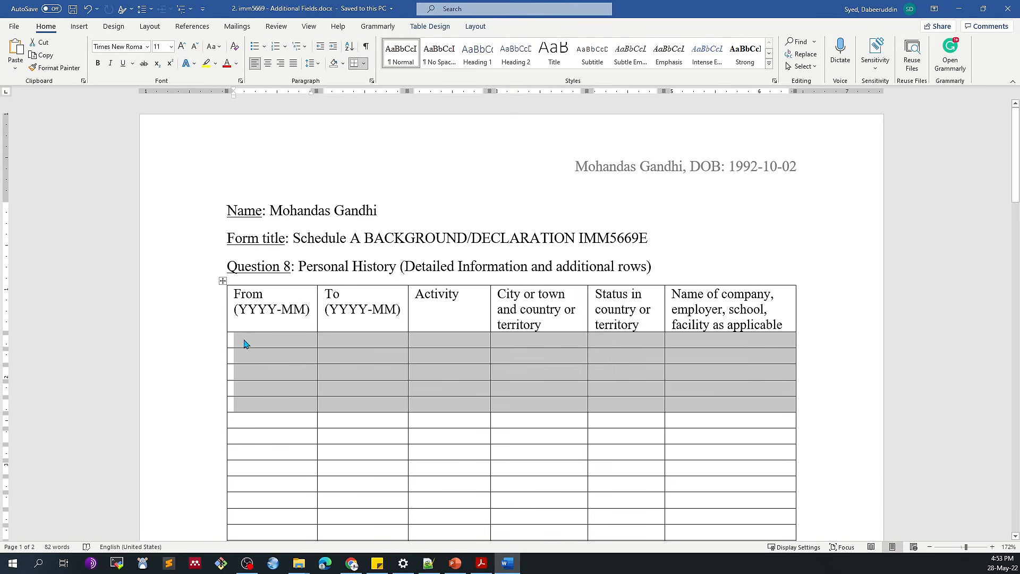
{"action": "scroll", "coordinate": [249, 324], "scroll_direction": "down", "scroll_amount": 2}
{"action": "left_click_drag", "start_coordinate": [371, 299], "coordinate": [384, 317]}
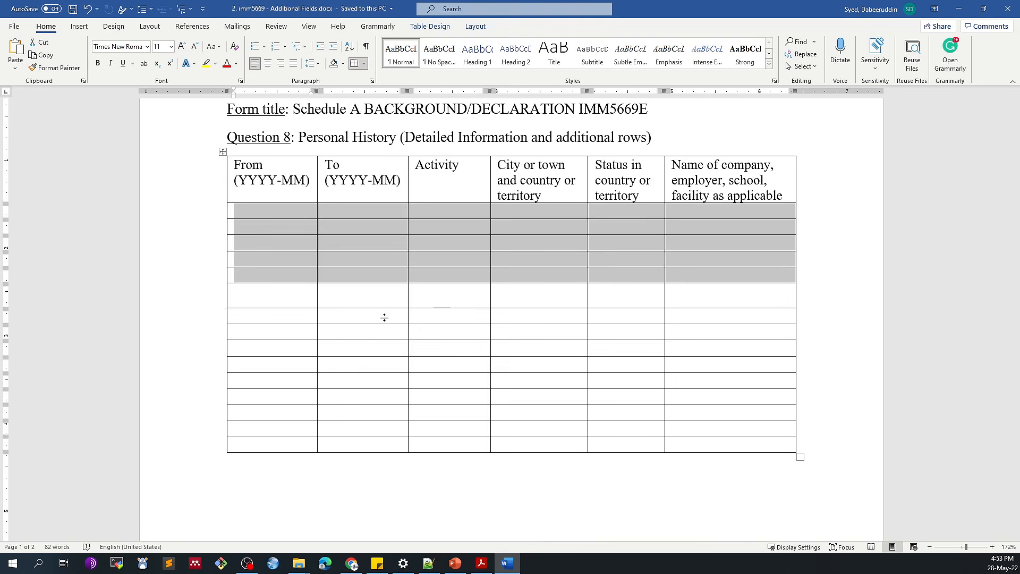
{"action": "left_click_drag", "start_coordinate": [283, 300], "coordinate": [738, 442]}
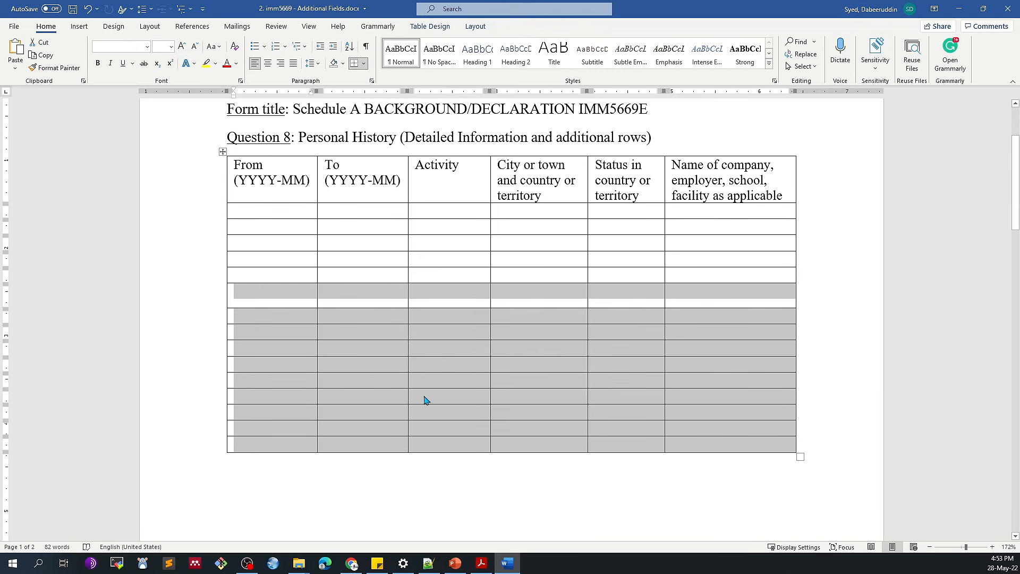
{"action": "scroll", "coordinate": [503, 453], "scroll_direction": "up", "scroll_amount": 2}
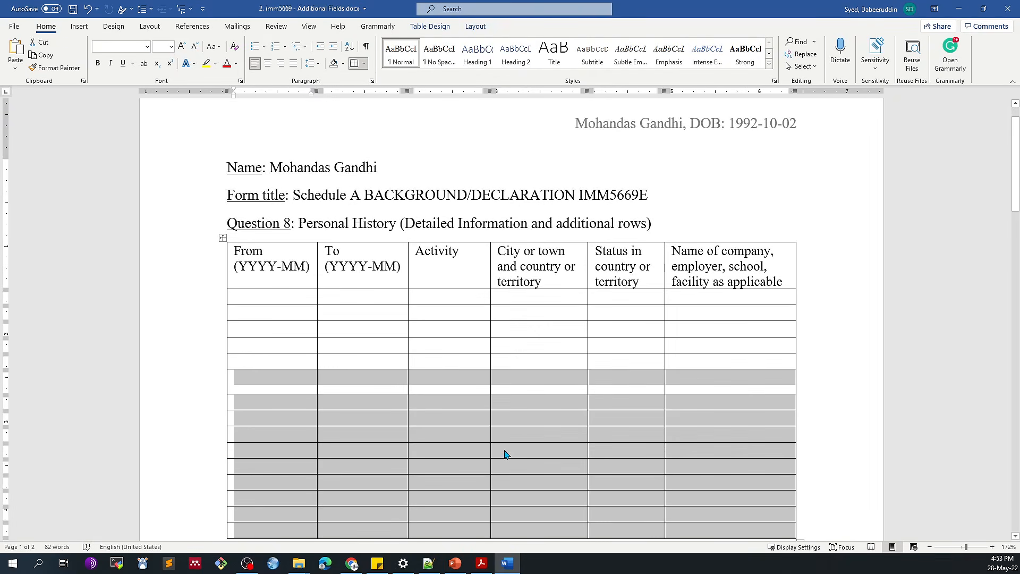
Recheck the name, form title and Question 8 heading lines above the personal history table.
{"action": "double_click", "coordinate": [249, 168]}
{"action": "triple_click", "coordinate": [276, 196]}
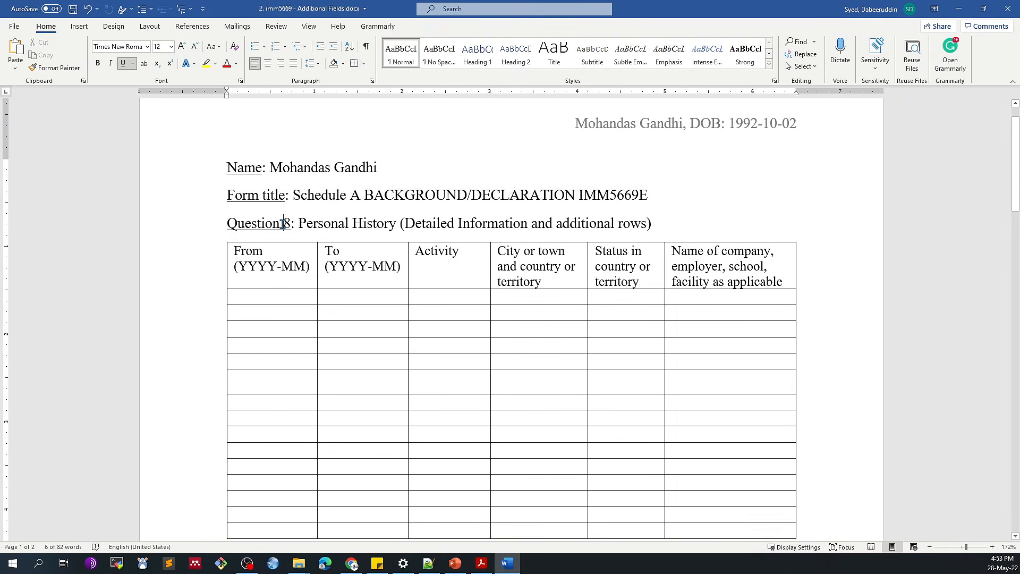
{"action": "triple_click", "coordinate": [285, 225]}
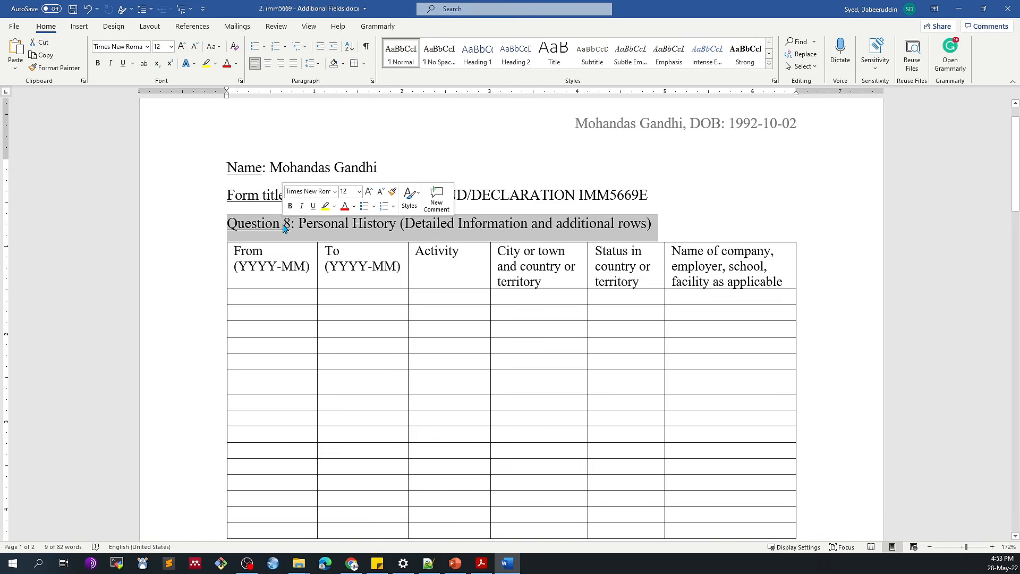
{"action": "scroll", "coordinate": [496, 203], "scroll_direction": "up", "scroll_amount": 1}
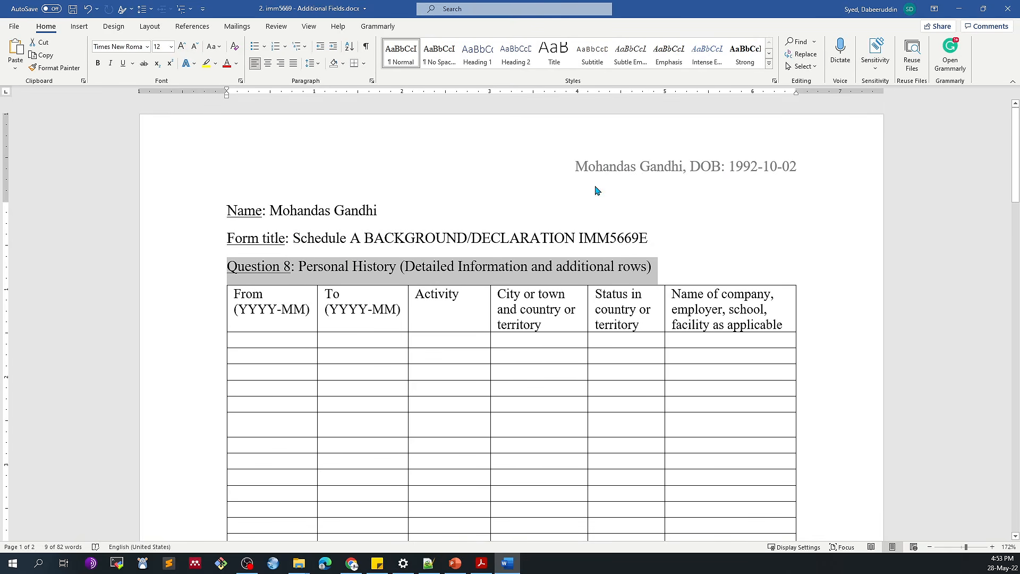
{"action": "key", "text": "alt+Tab"}
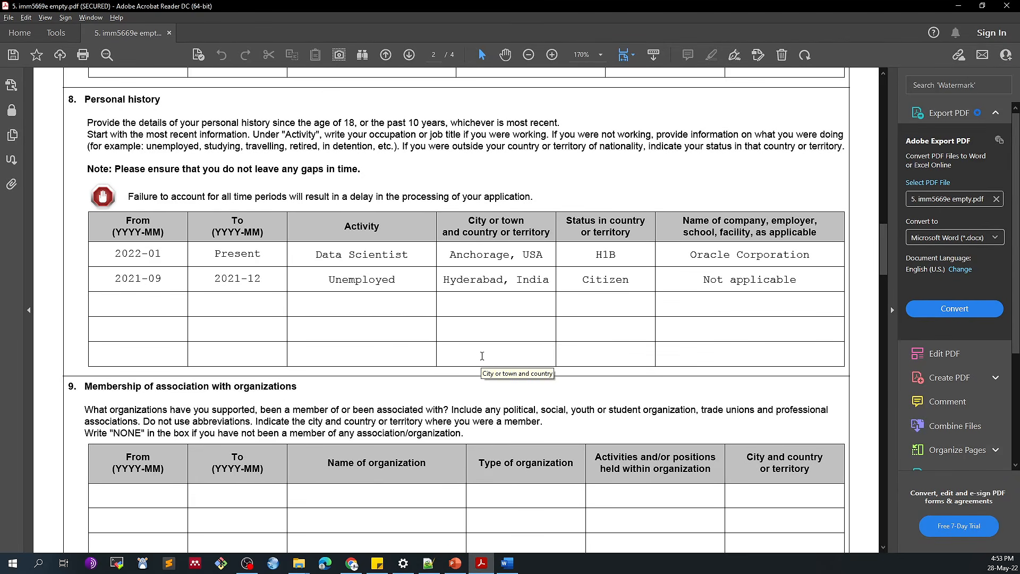
{"action": "key", "text": "alt+Tab"}
{"action": "left_click", "coordinate": [8, 29]}
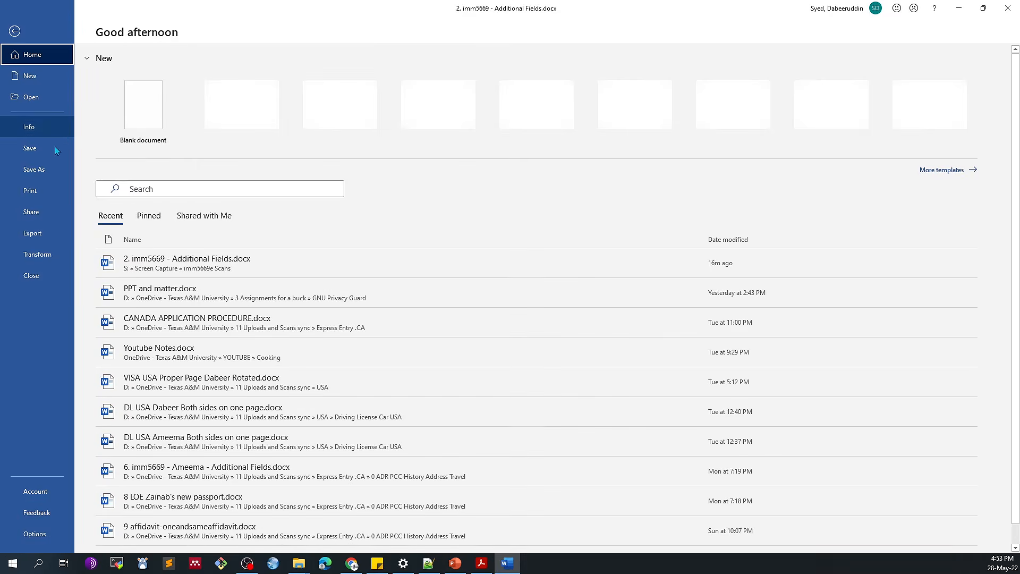
{"action": "left_click", "coordinate": [20, 29]}
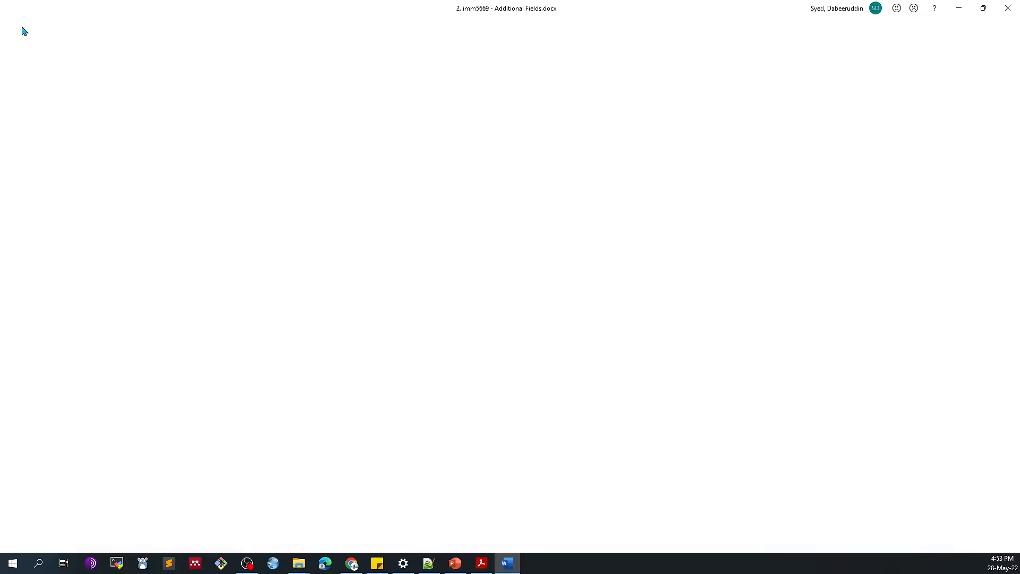
{"action": "key", "text": "alt+Tab"}
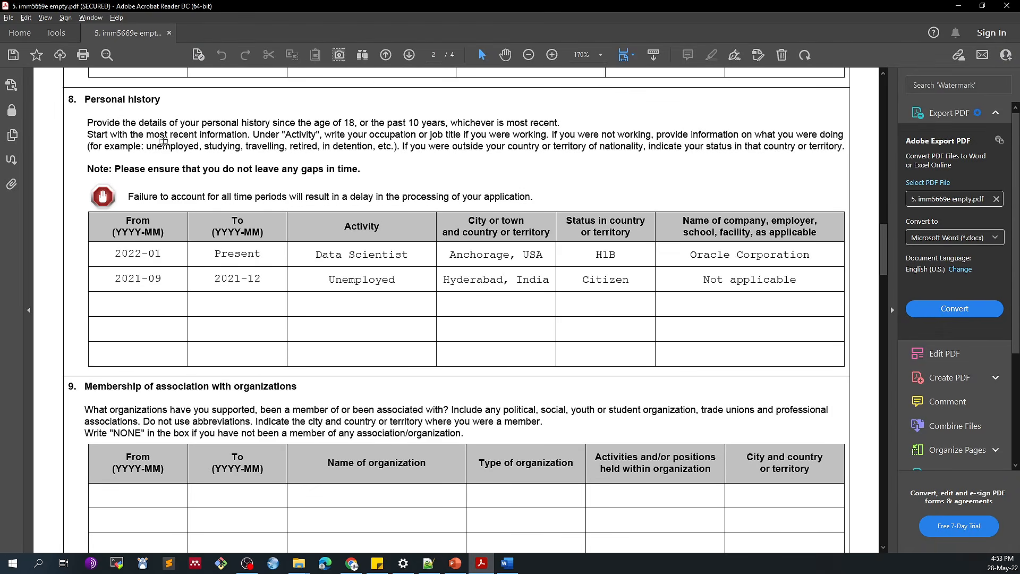
{"action": "key", "text": "alt+Tab"}
{"action": "key", "text": "alt+Tab"}
Enter 2022-01 to Present as the period in the first row of question 9, membership of organizations.
{"action": "scroll", "coordinate": [400, 170], "scroll_direction": "down", "scroll_amount": 3}
{"action": "scroll", "coordinate": [401, 170], "scroll_direction": "down", "scroll_amount": 2}
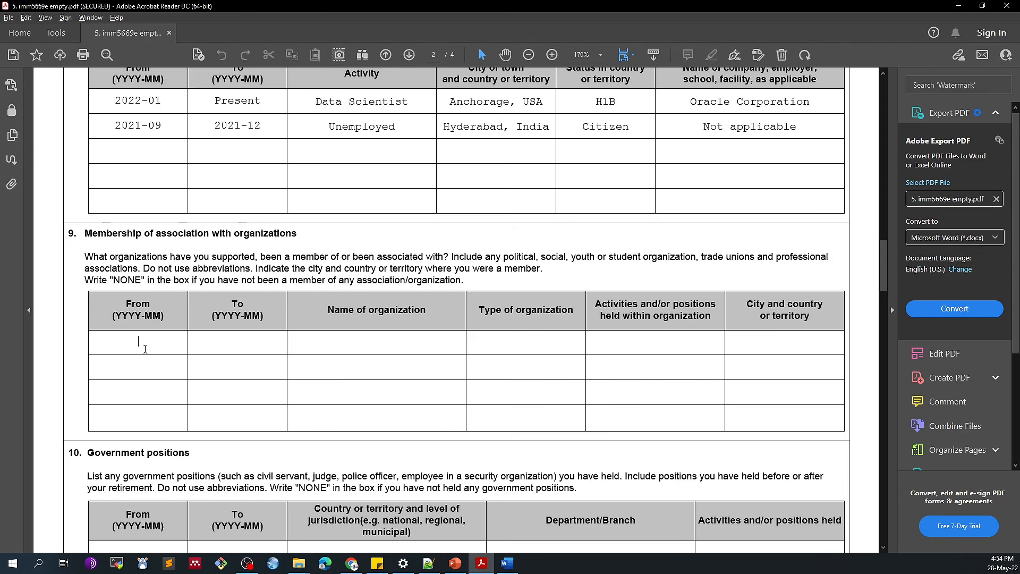
{"action": "type", "text": "2022-01"}
{"action": "key", "text": "Tab"}
{"action": "type", "text": "Present"}
{"action": "key", "text": "Tab"}
Enter "Institute of Electrical &e" as the name of organization in the first membership row.
{"action": "type", "text": "Institute of Elec"}
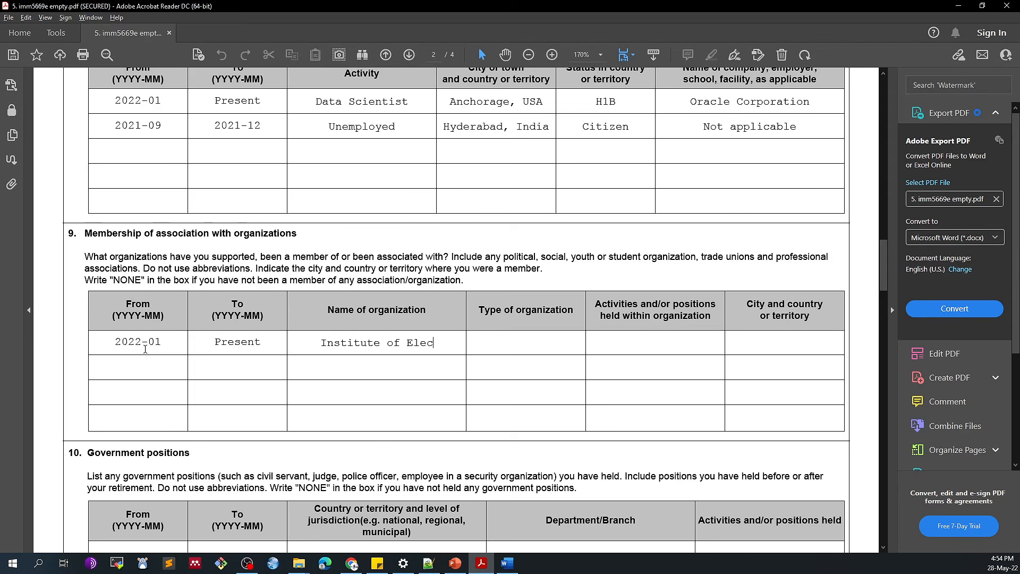
{"action": "type", "text": "tri al"}
{"action": "key", "text": "BackSpace"}
{"action": "key", "text": "BackSpace"}
{"action": "key", "text": "BackSpace"}
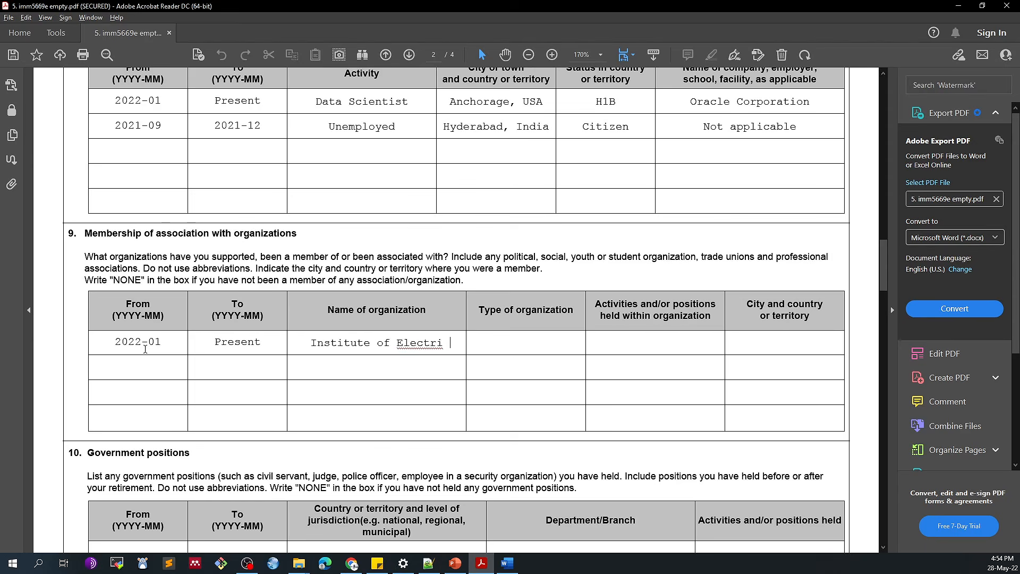
{"action": "type", "text": "cal &"}
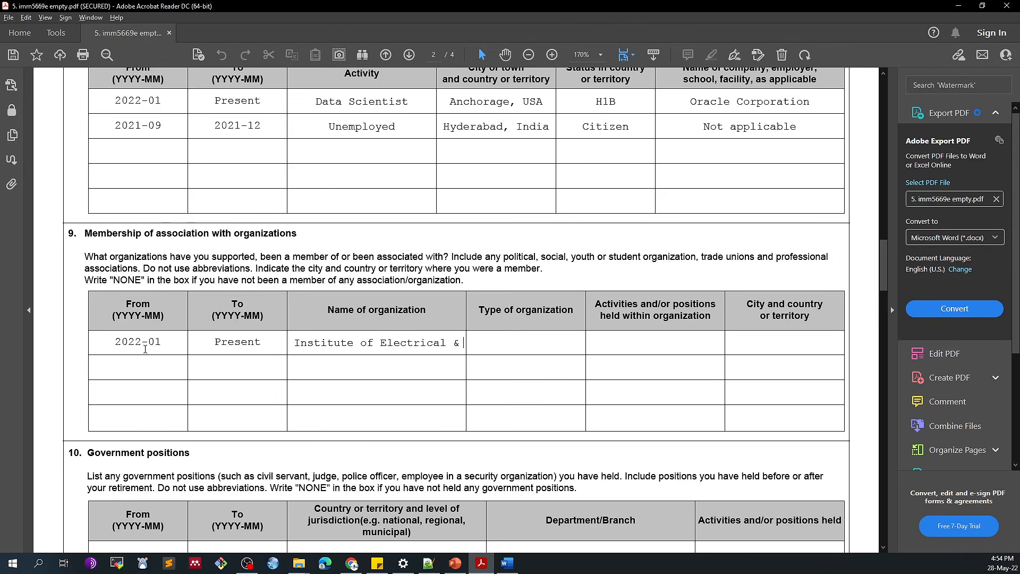
{"action": "type", "text": "e"}
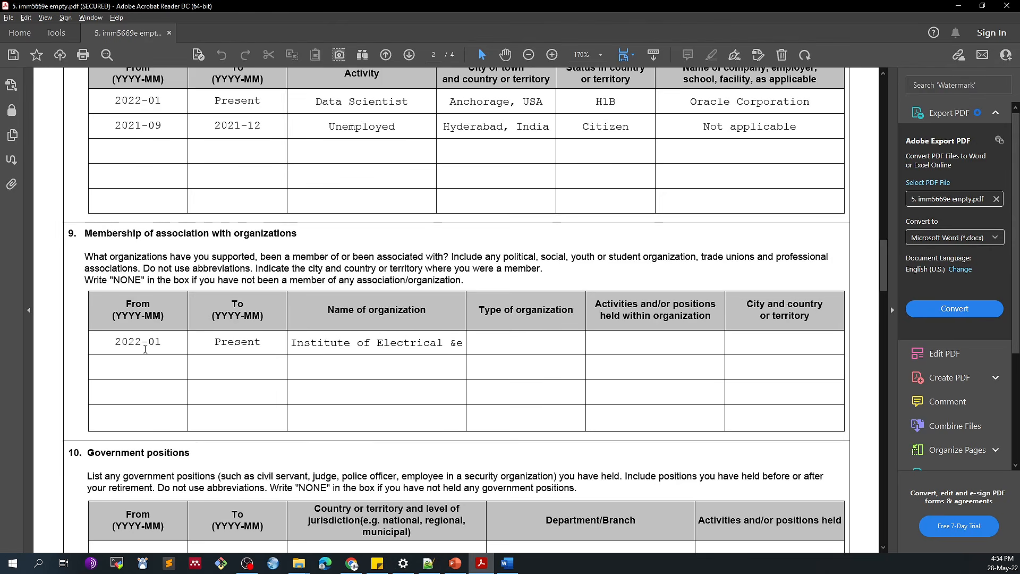
Clear the name of organization from the first membership row of question 9.
{"action": "left_click_drag", "start_coordinate": [159, 269], "coordinate": [250, 270]}
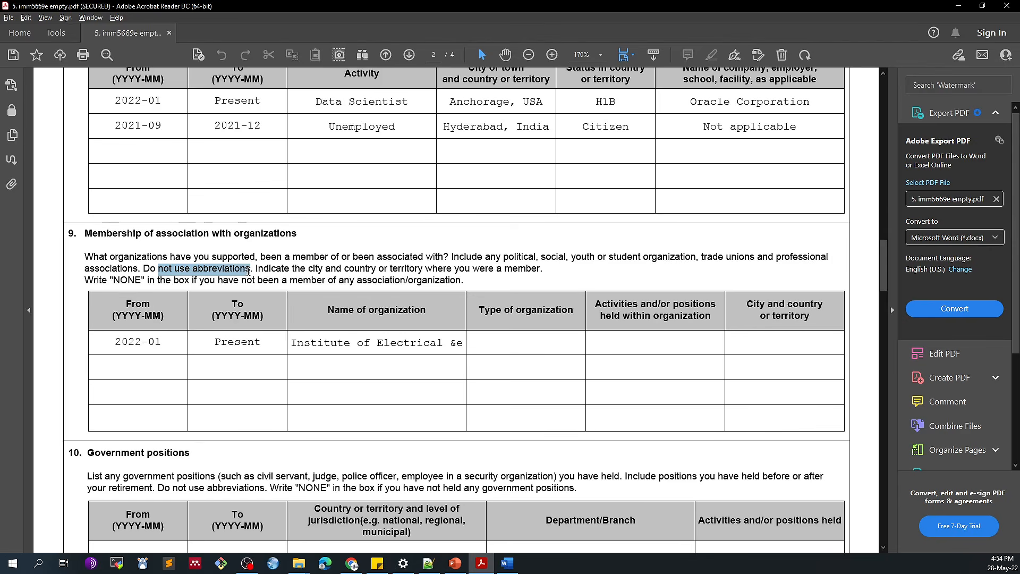
{"action": "triple_click", "coordinate": [320, 340]}
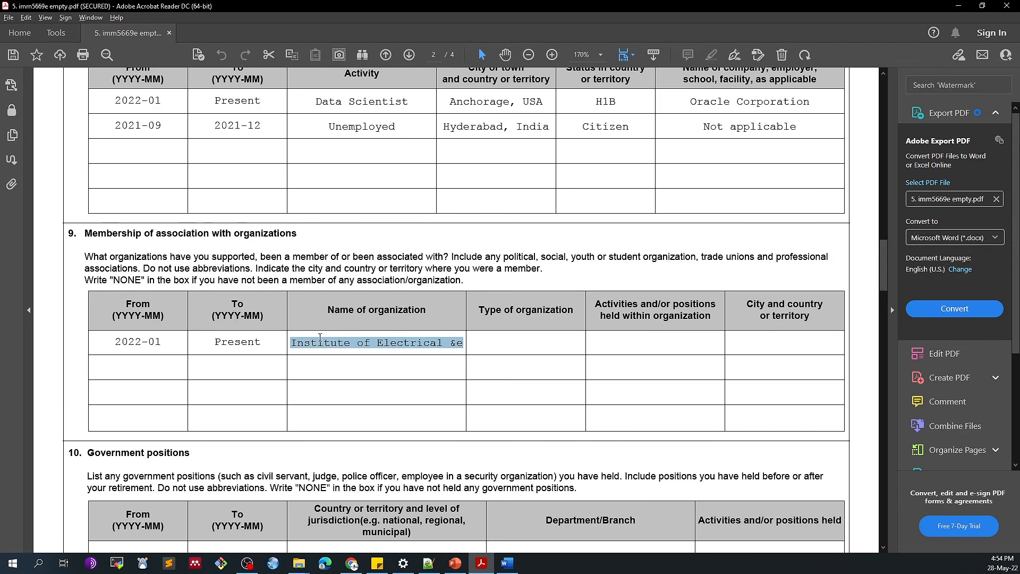
{"action": "key", "text": "BackSpace"}
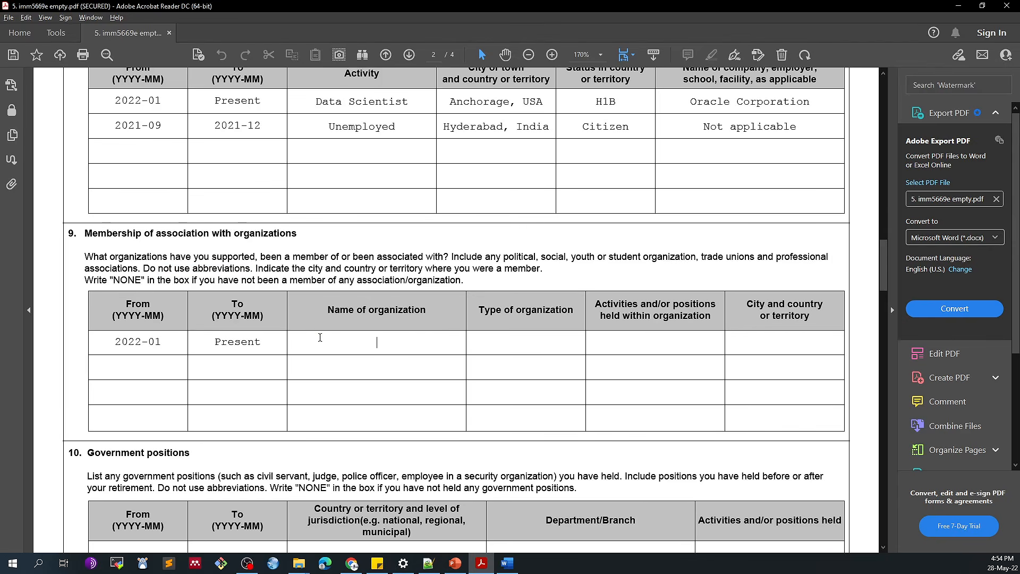
{"action": "left_click", "coordinate": [490, 341]}
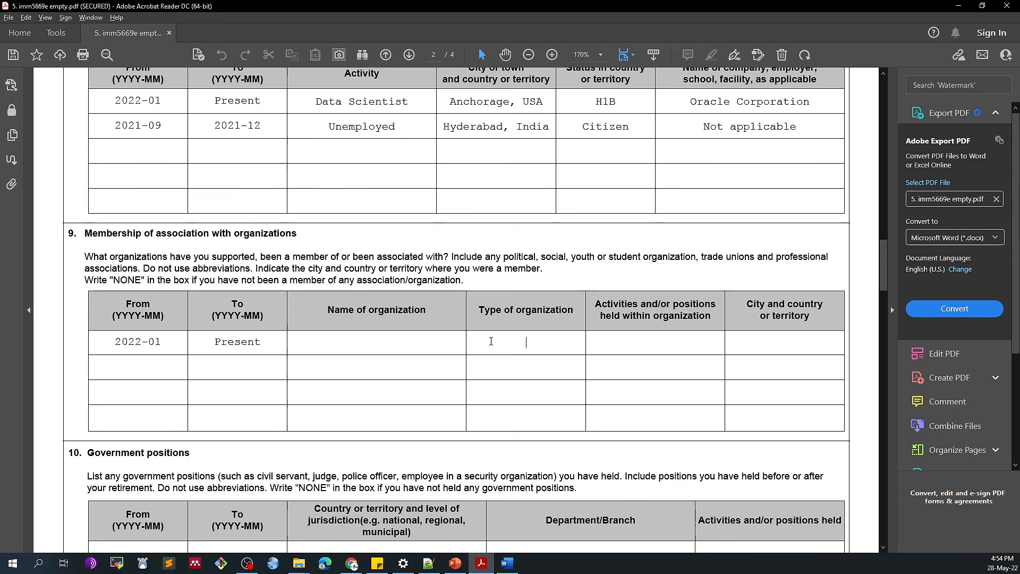
{"action": "type", "text": "Pro"}
{"action": "type", "text": "sional Asso"}
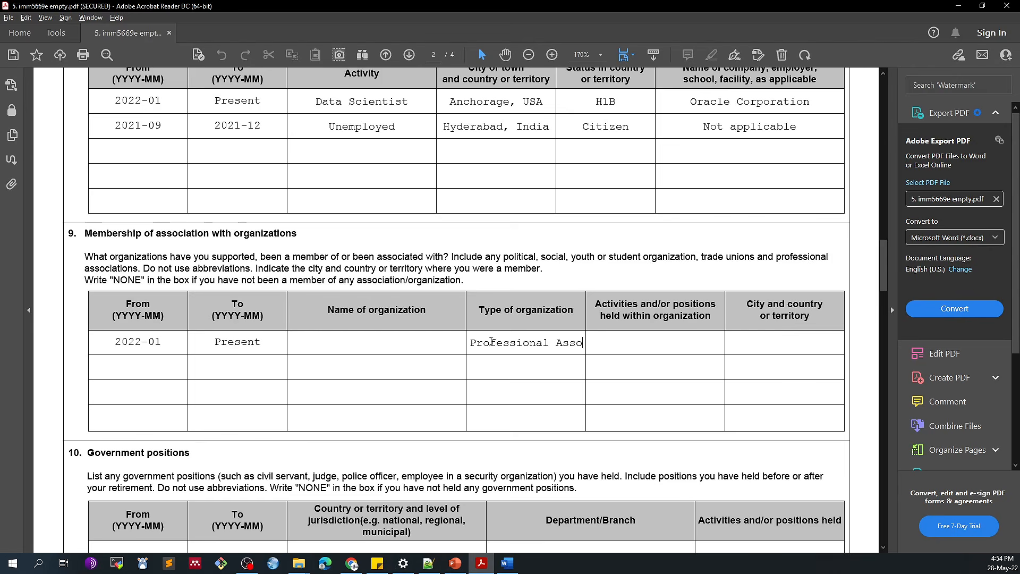
{"action": "key", "text": "BackSpace"}
{"action": "key", "text": "BackSpace"}
{"action": "key", "text": "BackSpace"}
{"action": "key", "text": "BackSpace"}
{"action": "key", "text": "BackSpace"}
{"action": "key", "text": "BackSpace"}
{"action": "key", "text": "BackSpace"}
{"action": "key", "text": "BackSpace"}
{"action": "key", "text": "BackSpace"}
{"action": "key", "text": "BackSpace"}
{"action": "key", "text": "BackSpace"}
{"action": "key", "text": "BackSpace"}
{"action": "key", "text": "BackSpace"}
{"action": "key", "text": "BackSpace"}
{"action": "key", "text": "BackSpace"}
{"action": "key", "text": "BackSpace"}
{"action": "key", "text": "BackSpace"}
Enter Member as the position held and "Anchorage,USA" as the city and country in the first membership row.
{"action": "left_click", "coordinate": [627, 345]}
{"action": "type", "text": "Member"}
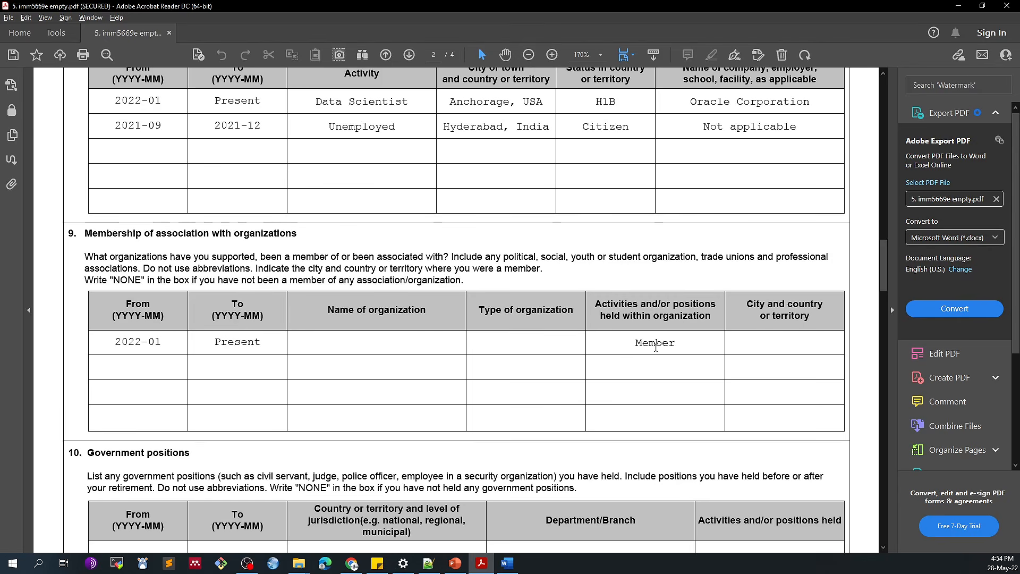
{"action": "left_click", "coordinate": [745, 345]}
{"action": "type", "text": "Anchorage, IUSA"}
{"action": "key", "text": "BackSpace"}
{"action": "left_click_drag", "start_coordinate": [136, 342], "coordinate": [207, 350]}
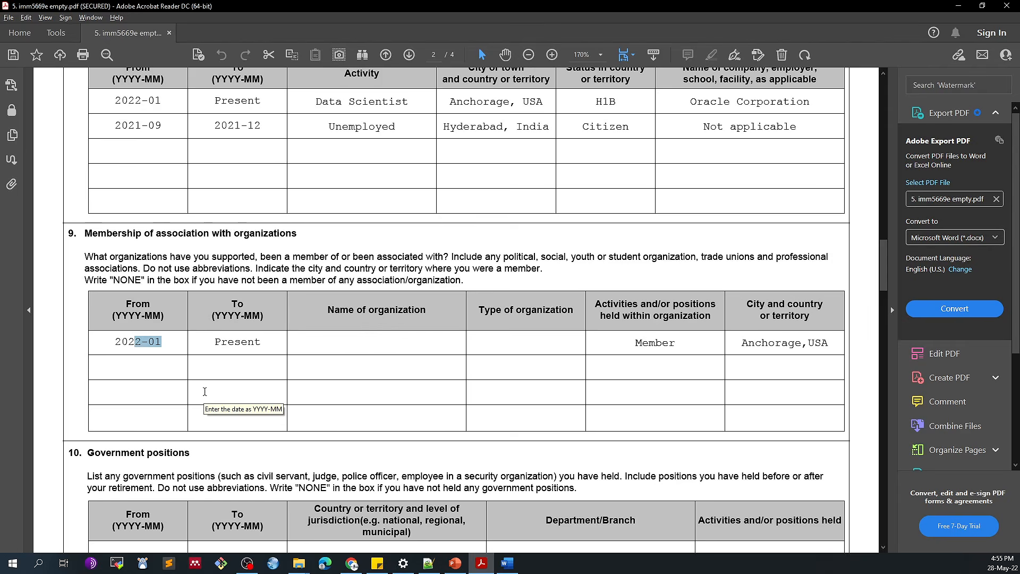
Enter NONE in every column of the first row of question 10, government positions.
{"action": "scroll", "coordinate": [204, 391], "scroll_direction": "down", "scroll_amount": 5}
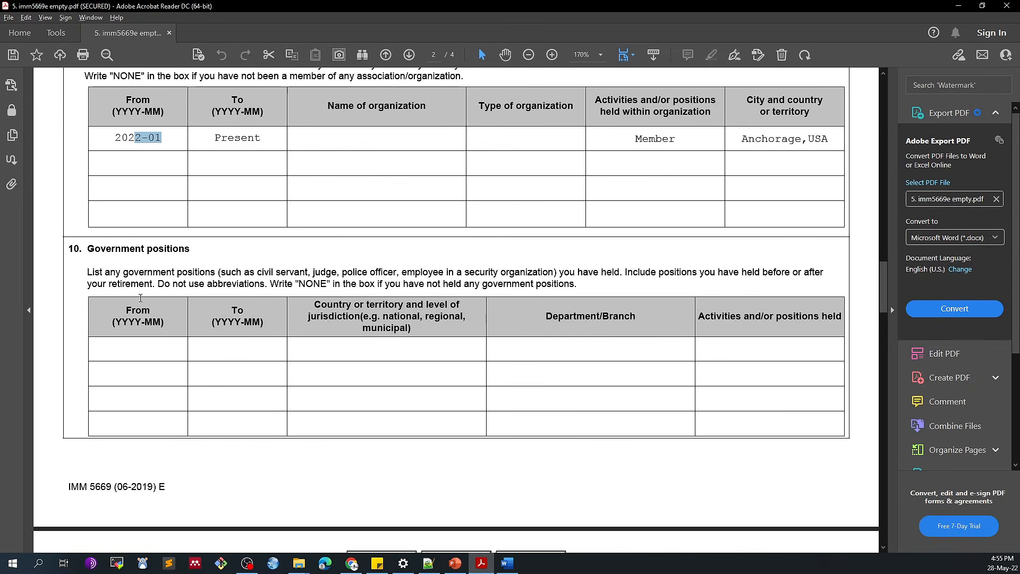
{"action": "left_click_drag", "start_coordinate": [87, 248], "coordinate": [182, 267]}
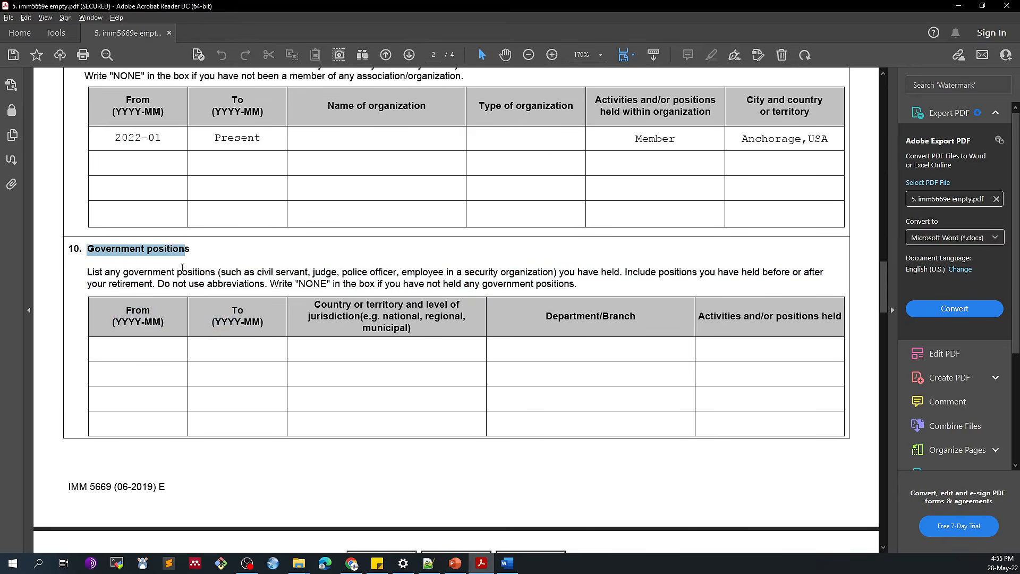
{"action": "left_click", "coordinate": [151, 351]}
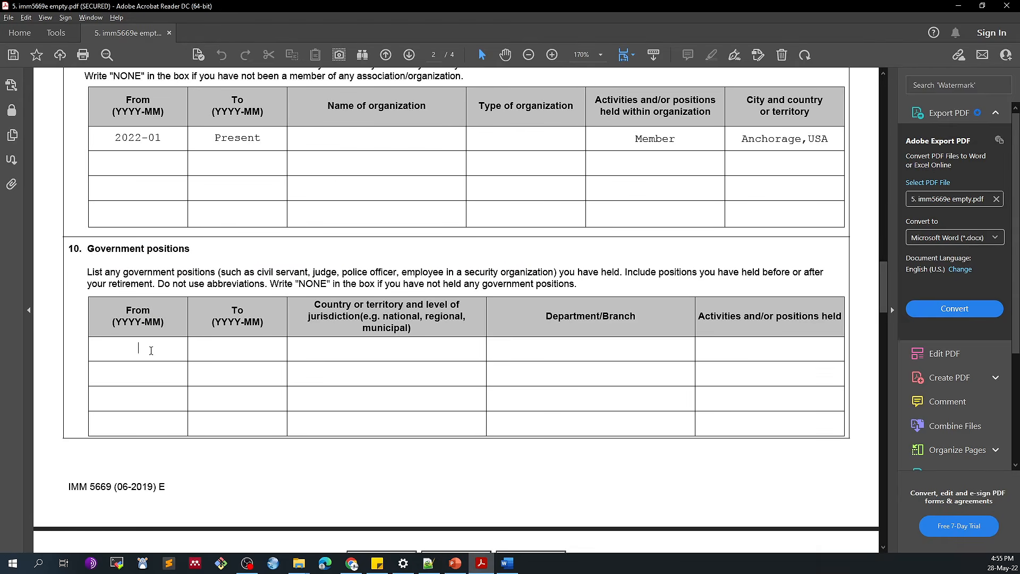
{"action": "type", "text": "NONENONENONE"}
{"action": "key", "text": "Tab"}
{"action": "type", "text": "NONE"}
{"action": "key", "text": "Tab"}
{"action": "type", "text": "NONE"}
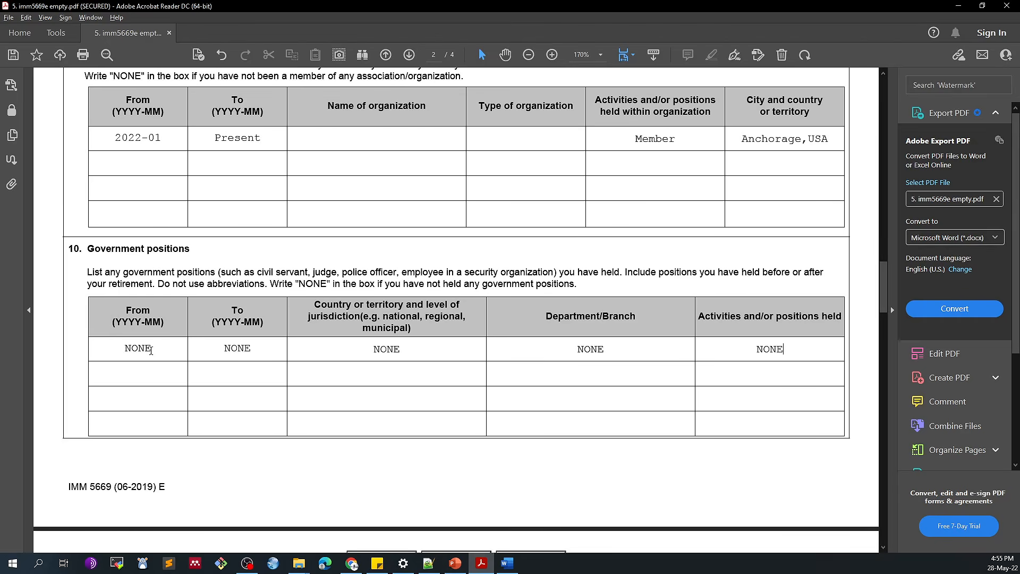
Enter NONE as the first name of country or territory in question 11, military and/or paramilitary service.
{"action": "scroll", "coordinate": [151, 349], "scroll_direction": "down", "scroll_amount": 6}
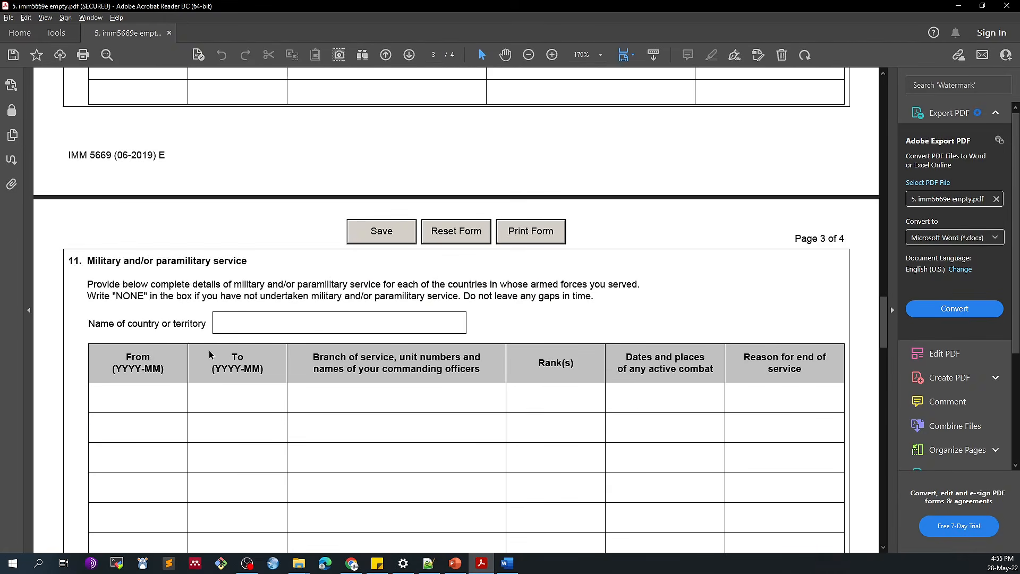
{"action": "left_click", "coordinate": [263, 326]}
{"action": "scroll", "coordinate": [224, 268], "scroll_direction": "down", "scroll_amount": 3}
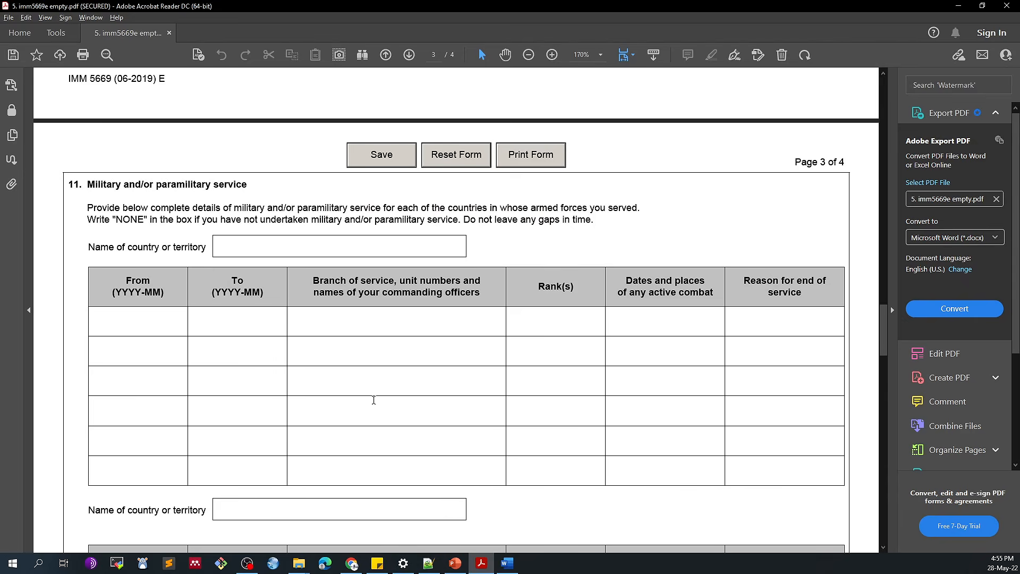
{"action": "type", "text": "NO"}
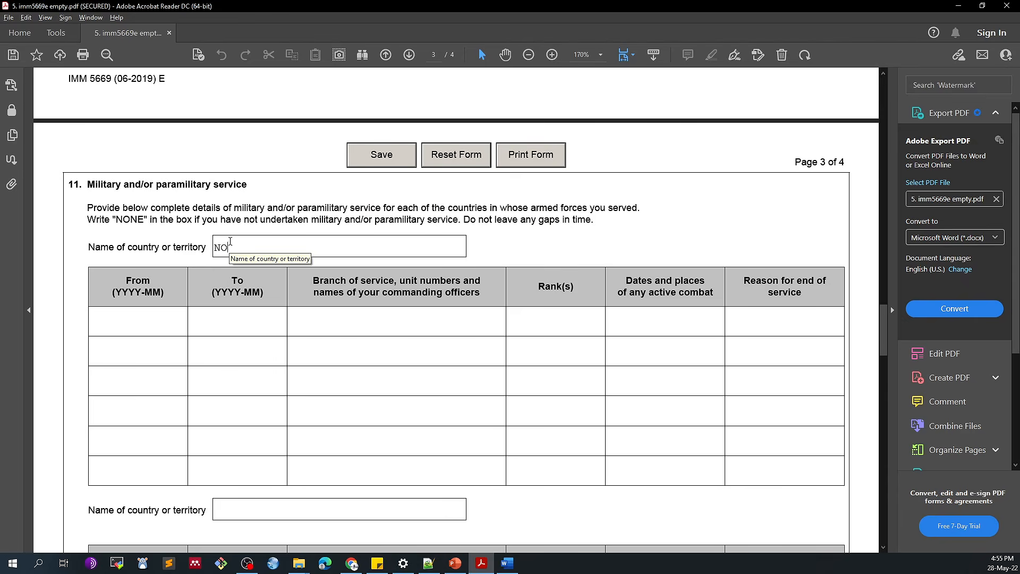
{"action": "type", "text": "NE"}
Enter NONE for the From and To dates in the first row of the first military service table.
{"action": "left_click", "coordinate": [151, 319]}
{"action": "type", "text": "N"}
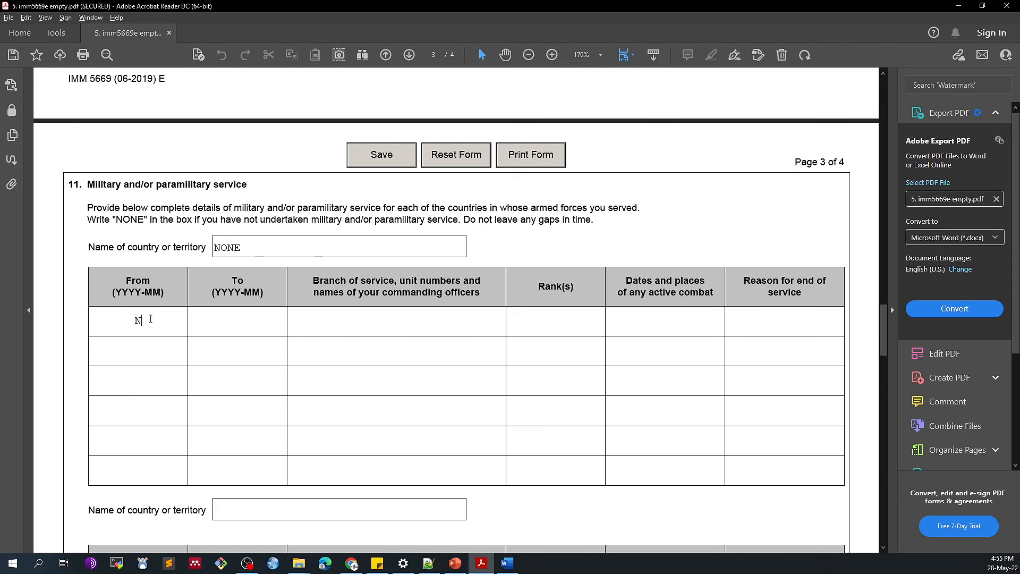
{"action": "type", "text": "ONE"}
{"action": "key", "text": "Tab"}
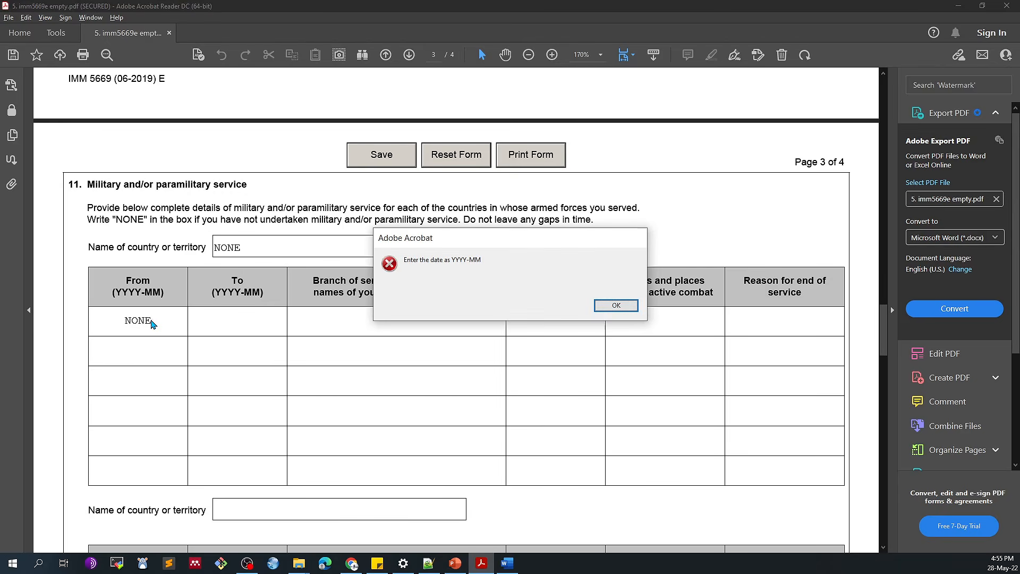
{"action": "left_click", "coordinate": [613, 305]}
{"action": "type", "text": "NONE"}
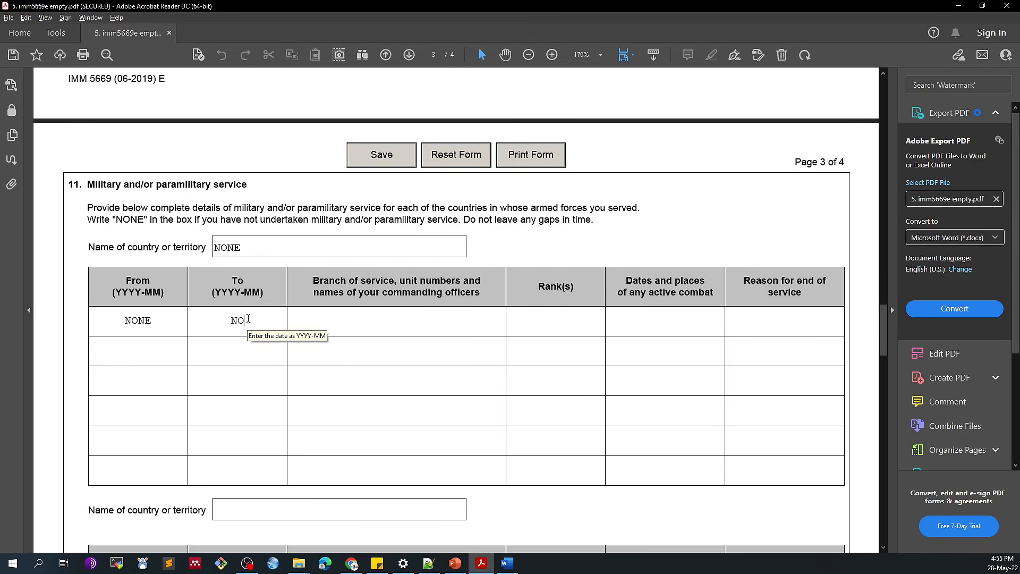
{"action": "left_click", "coordinate": [384, 325]}
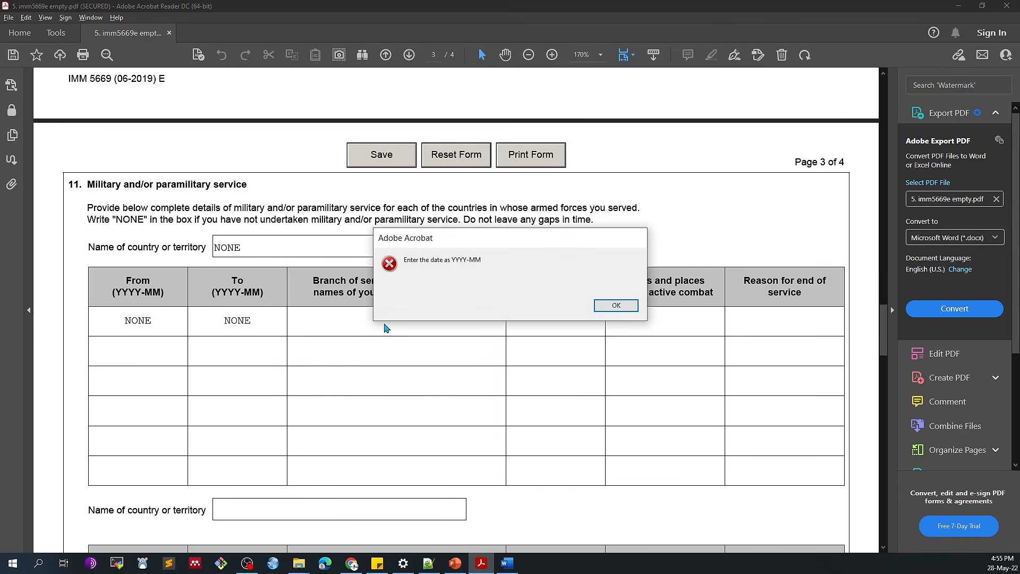
{"action": "left_click", "coordinate": [619, 306]}
Enter NONE for branch of service, rank, active combat and reason for end of service in the same military service row.
{"action": "type", "text": "NONE"}
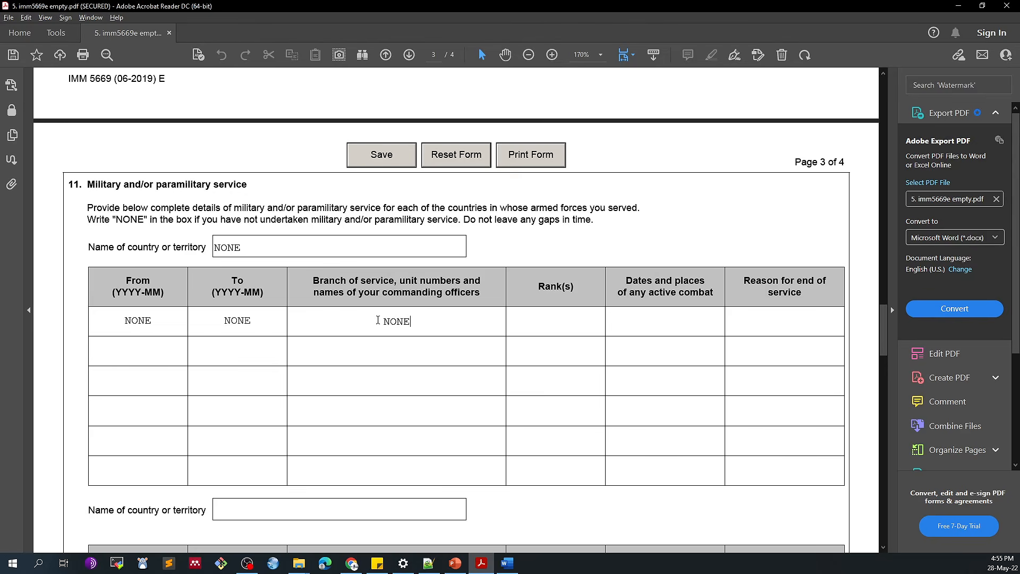
{"action": "key", "text": "Tab"}
{"action": "type", "text": "NONE"}
{"action": "key", "text": "Tab"}
{"action": "type", "text": "NONENONE"}
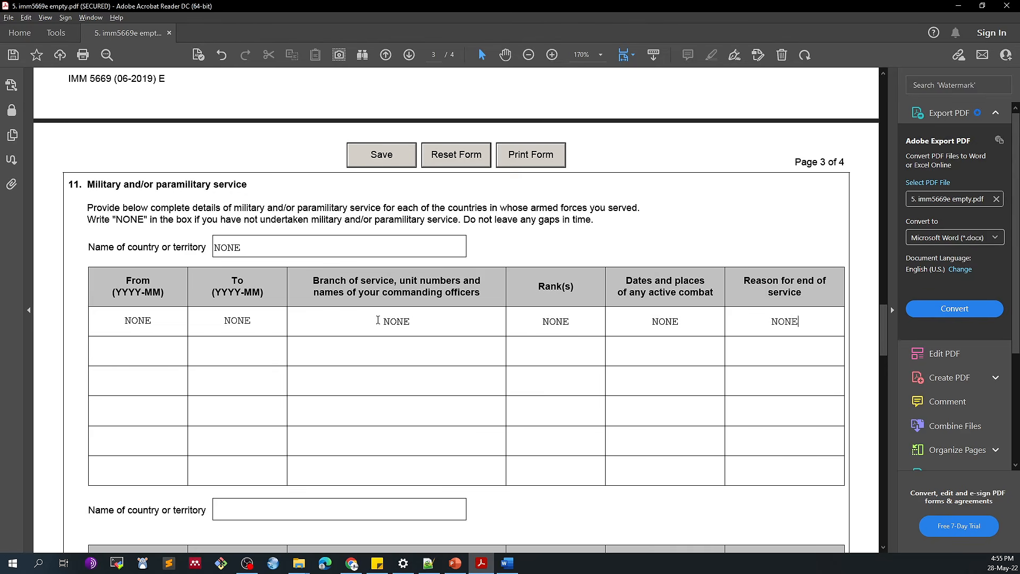
Enter NONE as the second country or territory in question 11 and in every column of its table's first row.
{"action": "scroll", "coordinate": [374, 318], "scroll_direction": "down", "scroll_amount": 3}
{"action": "left_click", "coordinate": [249, 381]}
{"action": "type", "text": "NONE"}
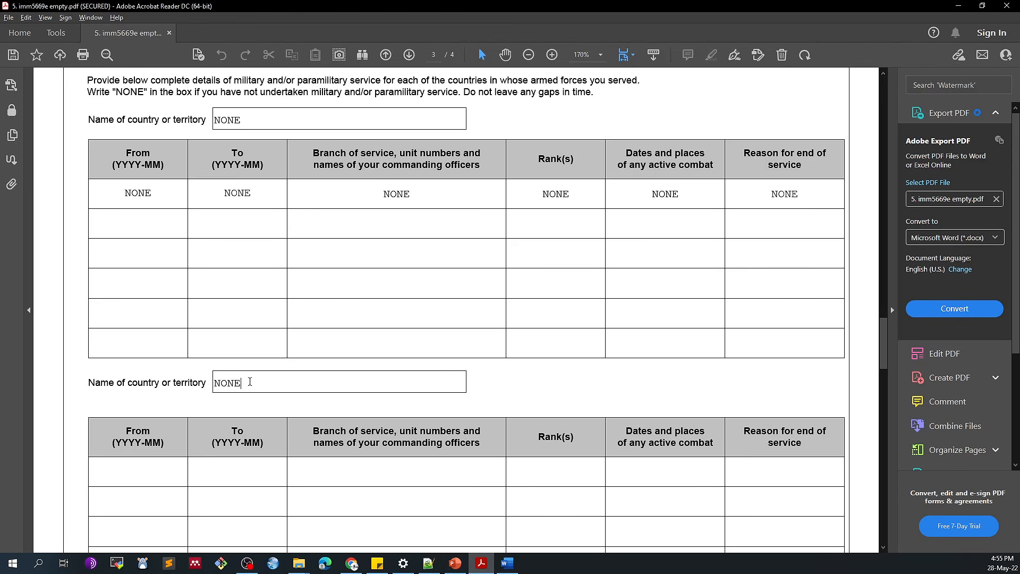
{"action": "key", "text": "Tab"}
{"action": "type", "text": "NONENONE"}
{"action": "key", "text": "Tab"}
{"action": "type", "text": "NONE"}
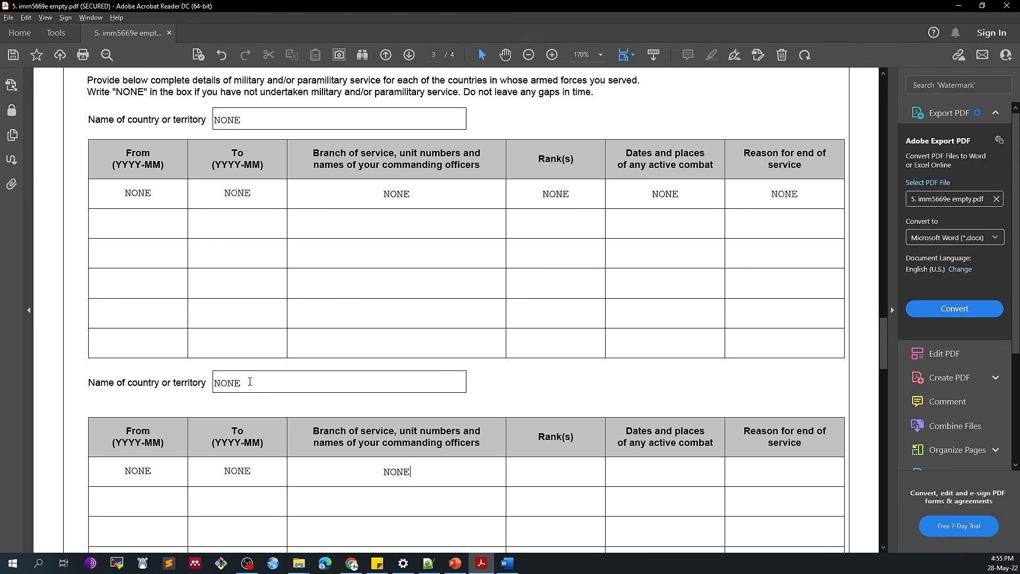
{"action": "key", "text": "Tab"}
{"action": "type", "text": "NONENONE"}
{"action": "key", "text": "Tab"}
{"action": "type", "text": "NONE"}
Enter 2022-01 to Present as the period in the first row of question 12, addresses.
{"action": "scroll", "coordinate": [423, 347], "scroll_direction": "down", "scroll_amount": 8}
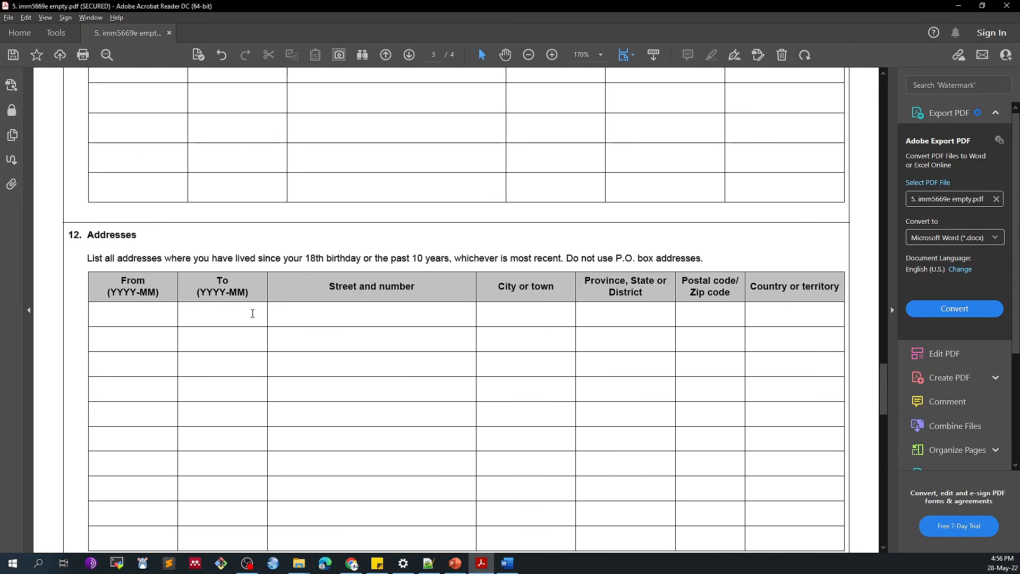
{"action": "double_click", "coordinate": [98, 235]}
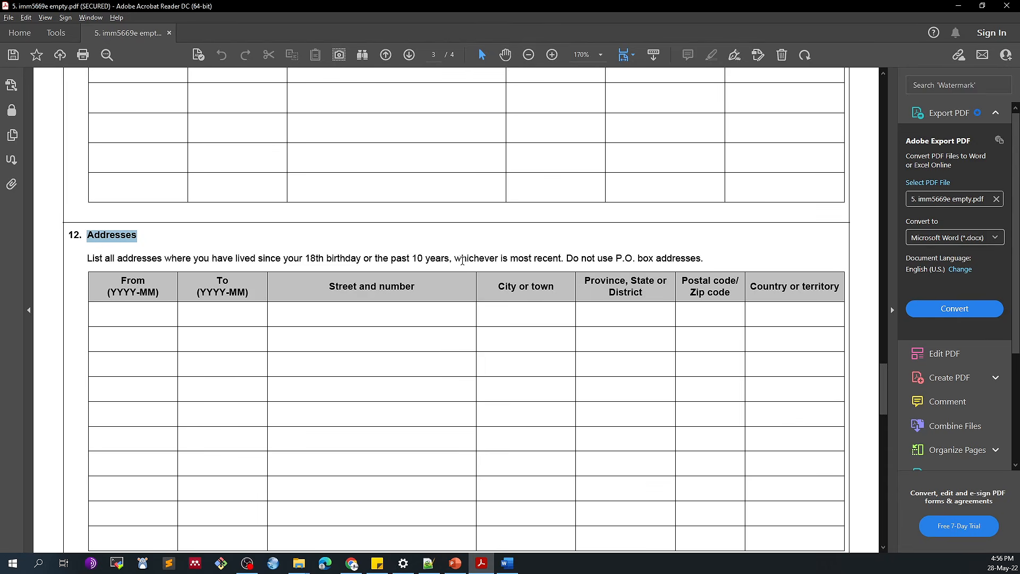
{"action": "left_click_drag", "start_coordinate": [455, 258], "coordinate": [702, 258]}
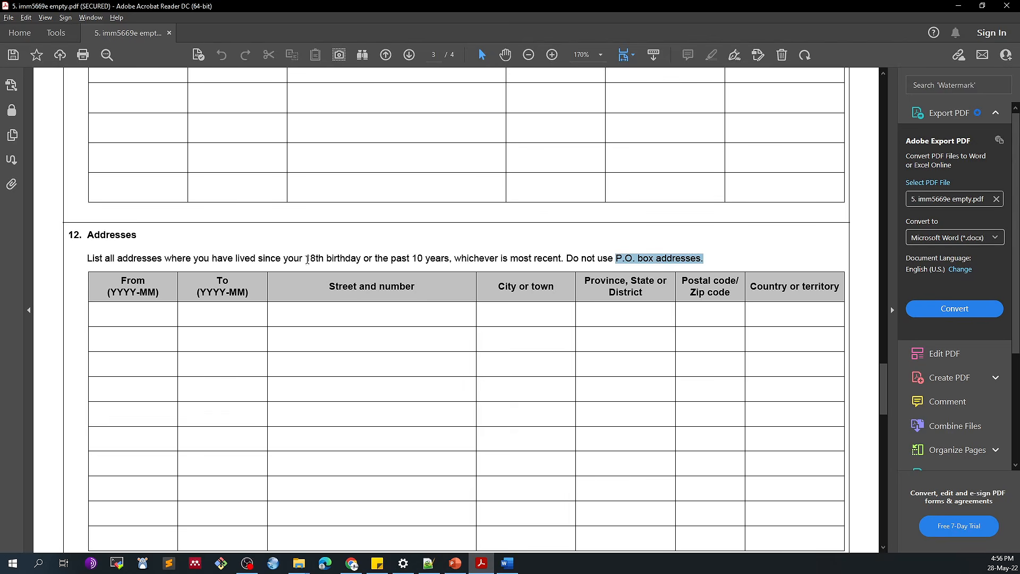
{"action": "left_click_drag", "start_coordinate": [304, 260], "coordinate": [449, 258]}
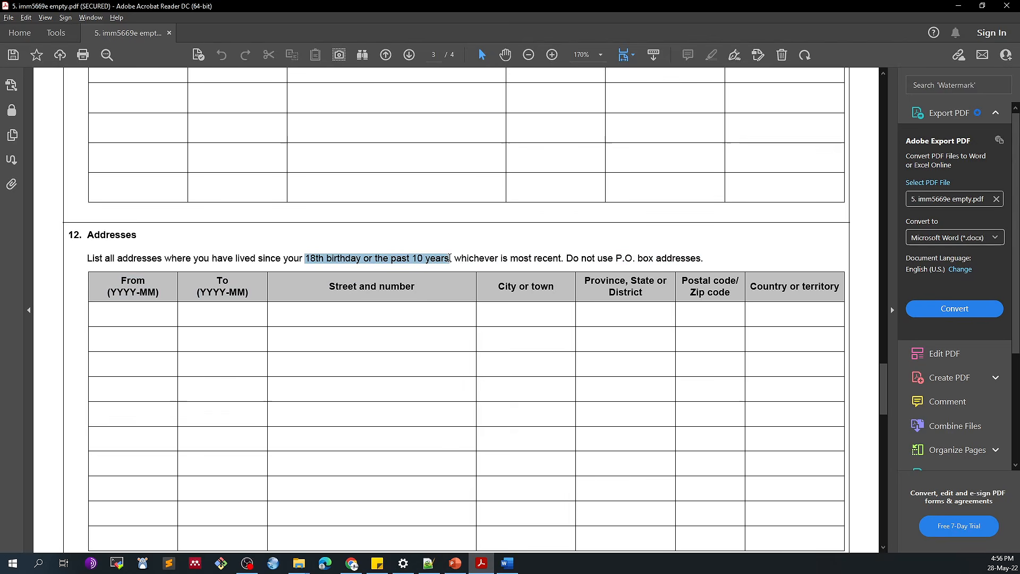
{"action": "left_click", "coordinate": [130, 316]}
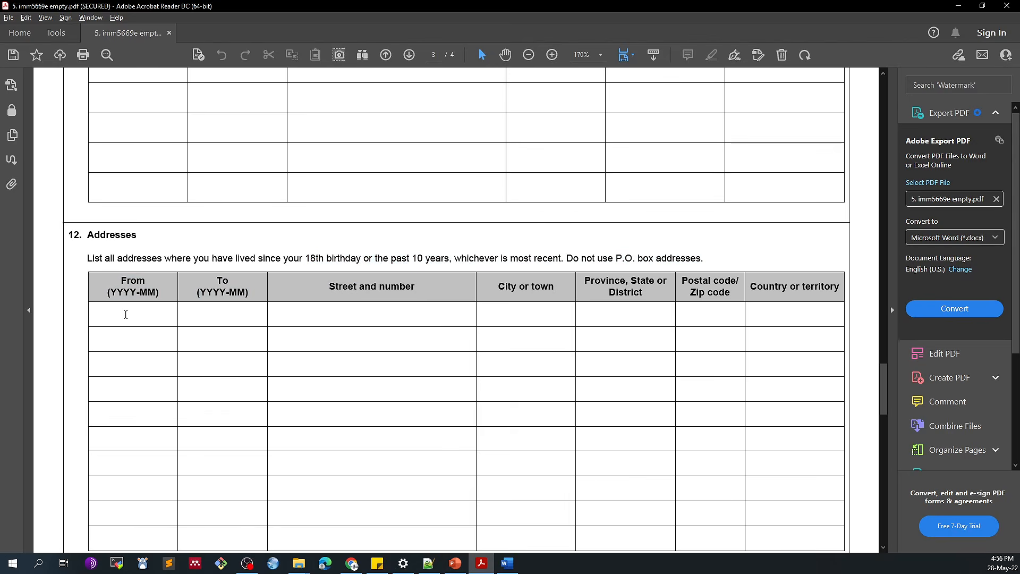
{"action": "type", "text": "2022-01"}
{"action": "key", "text": "Tab"}
{"action": "type", "text": "pRESE"}
{"action": "key", "text": "BackSpace"}
{"action": "key", "text": "BackSpace"}
{"action": "key", "text": "BackSpace"}
{"action": "key", "text": "BackSpace"}
{"action": "key", "text": "BackSpace"}
{"action": "type", "text": "Present"}
{"action": "key", "text": "Tab"}
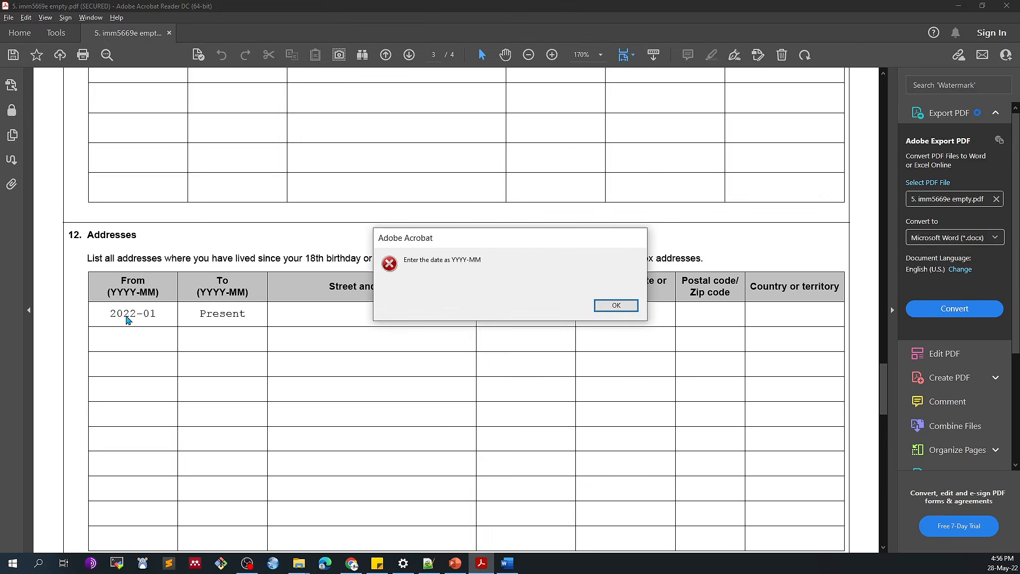
{"action": "key", "text": "Return"}
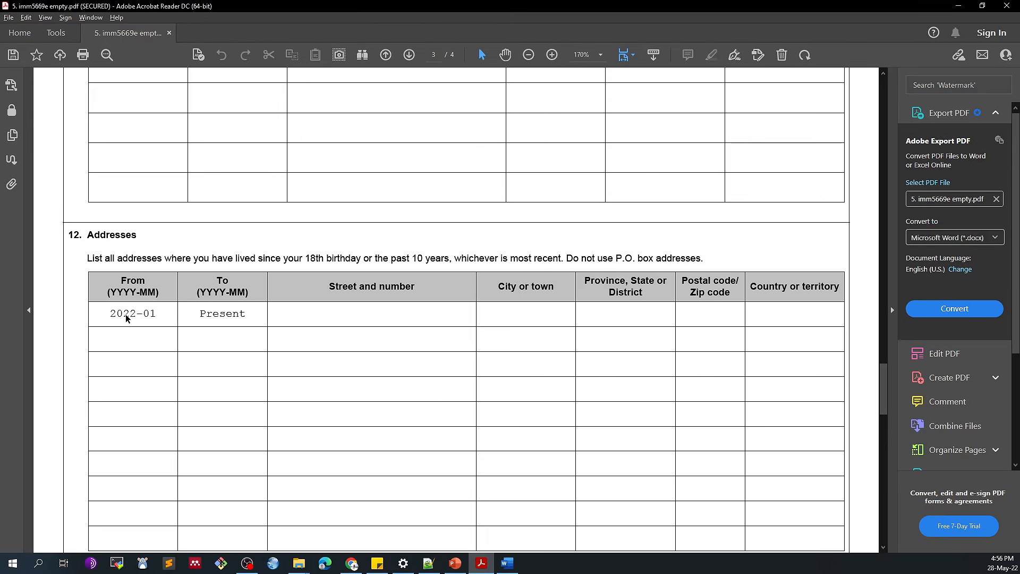
Enter the current address's street and number, city, state and zip code in the first address row, with USA as the country.
{"action": "type", "text": "St. Nicholas, 23"}
{"action": "key", "text": "Tab"}
{"action": "type", "text": "Anchorage"}
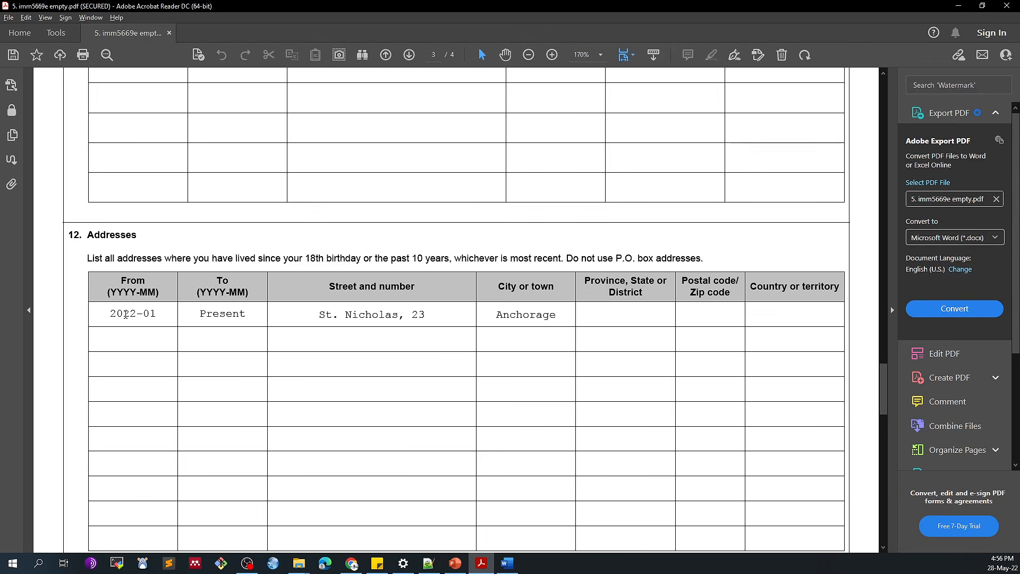
{"action": "key", "text": "Tab"}
{"action": "type", "text": "Al"}
{"action": "key", "text": "BackSpace"}
{"action": "type", "text": "laska"}
{"action": "key", "text": "Tab"}
{"action": "type", "text": "78745"}
{"action": "key", "text": "Tab"}
{"action": "type", "text": "USA"}
Enter 2021-08 to 2021-12 as the period in the second address row.
{"action": "left_click", "coordinate": [209, 332]}
{"action": "type", "text": "20"}
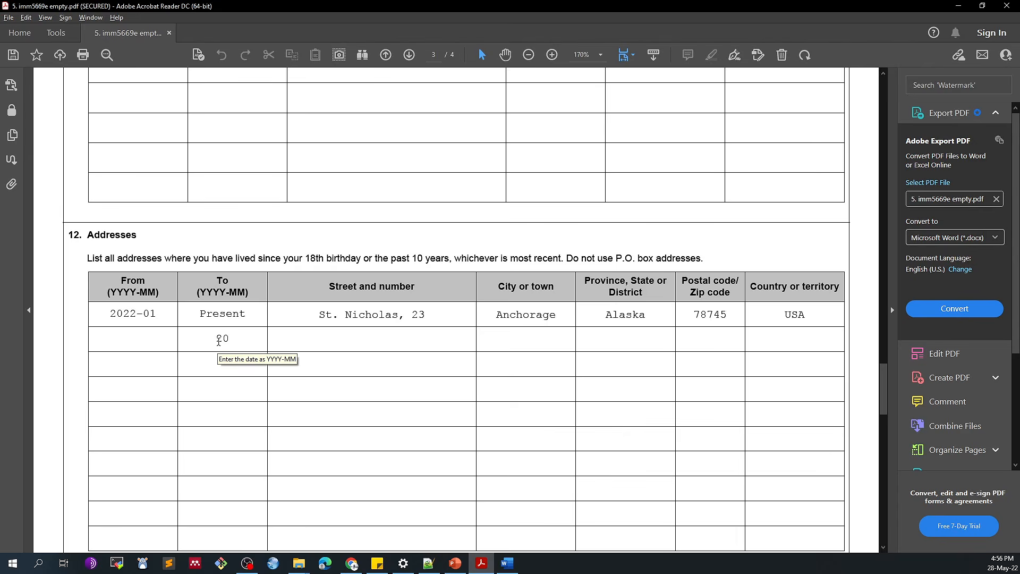
{"action": "type", "text": "21-12"}
{"action": "left_click", "coordinate": [126, 343]}
{"action": "type", "text": "20"}
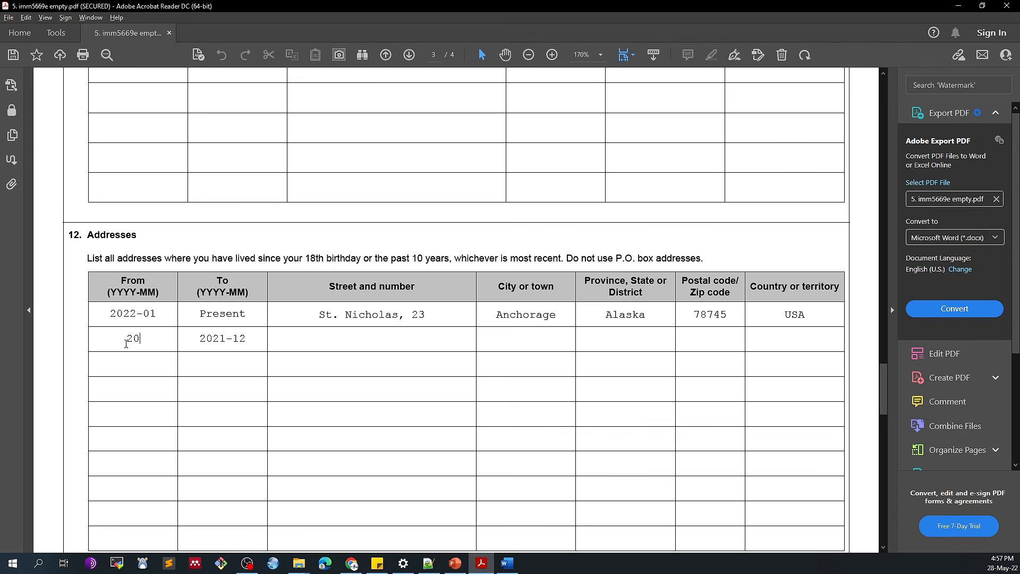
{"action": "type", "text": "21-08"}
Enter the previous address's street and road number in the second row of question 12.
{"action": "left_click", "coordinate": [423, 346]}
{"action": "type", "text": "Med"}
{"action": "key", "text": "BackSpace"}
{"action": "type", "text": "hdipatname,"}
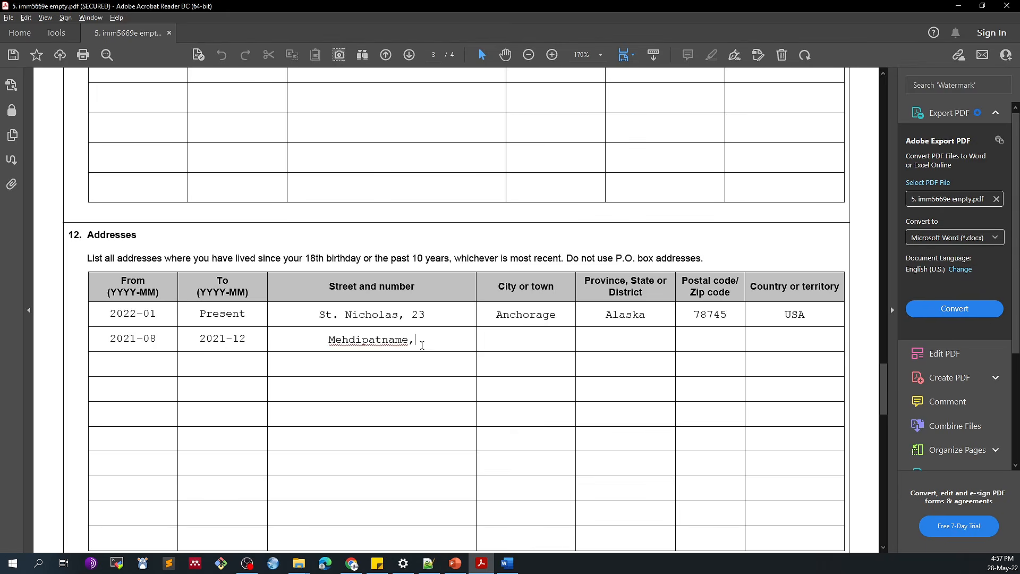
{"action": "key", "text": "BackSpace"}
{"action": "key", "text": "BackSpace"}
{"action": "type", "text": ", road no. 1"}
{"action": "key", "text": "Tab"}
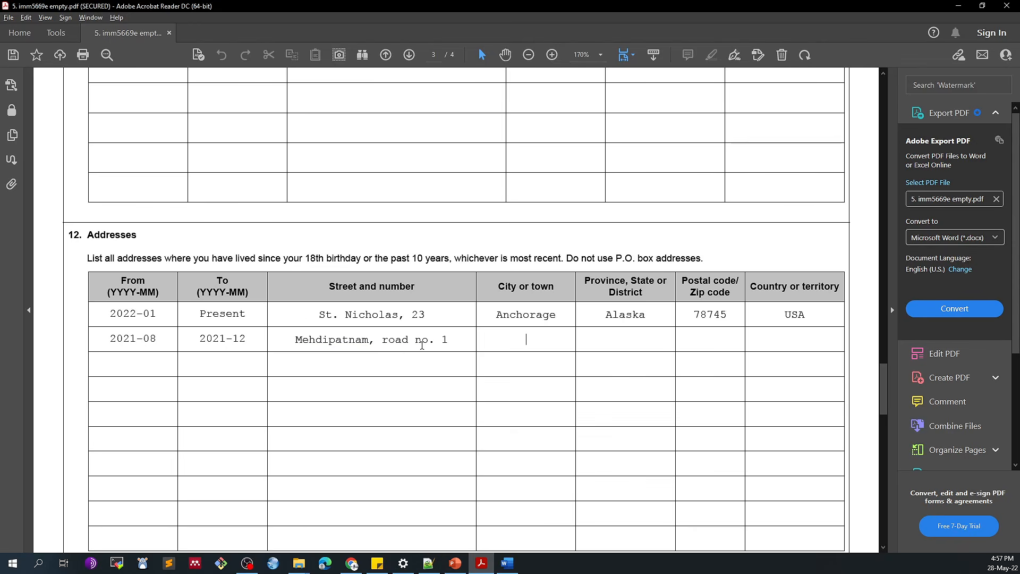
Complete the second address row with the city, state and postal code, and India as the country.
{"action": "type", "text": "Hyderabad"}
{"action": "key", "text": "Tab"}
{"action": "type", "text": "Telangana"}
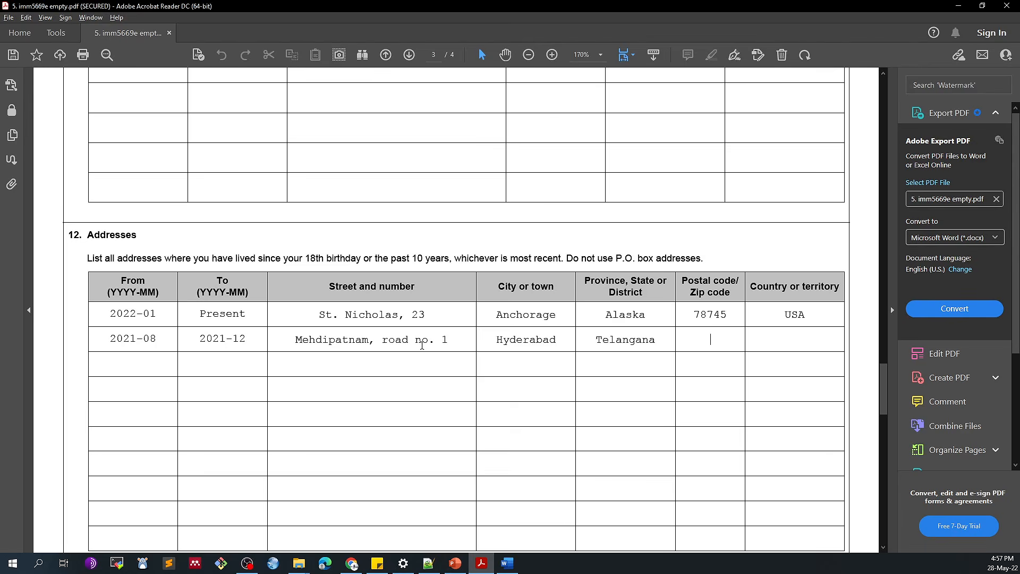
{"action": "type", "text": "500007"}
{"action": "key", "text": "Tab"}
{"action": "type", "text": "India"}
{"action": "scroll", "coordinate": [383, 352], "scroll_direction": "down", "scroll_amount": 2}
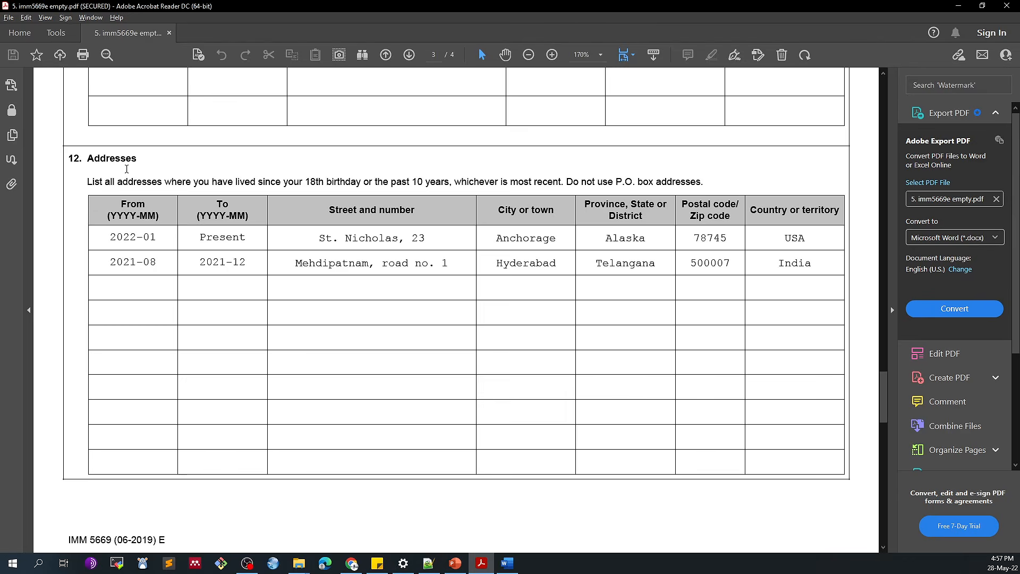
{"action": "left_click", "coordinate": [160, 284]}
Switch to the Word document of additional fields and examine the name, form title and Question 12 heading above its address table.
{"action": "left_click", "coordinate": [508, 564]}
{"action": "scroll", "coordinate": [480, 474], "scroll_direction": "down", "scroll_amount": 10}
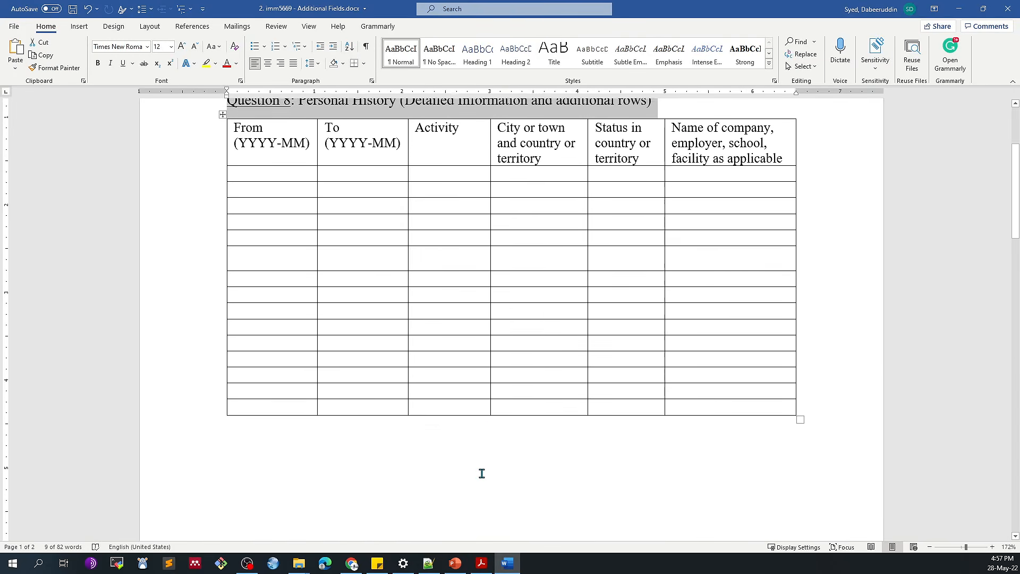
{"action": "scroll", "coordinate": [481, 478], "scroll_direction": "down", "scroll_amount": 10}
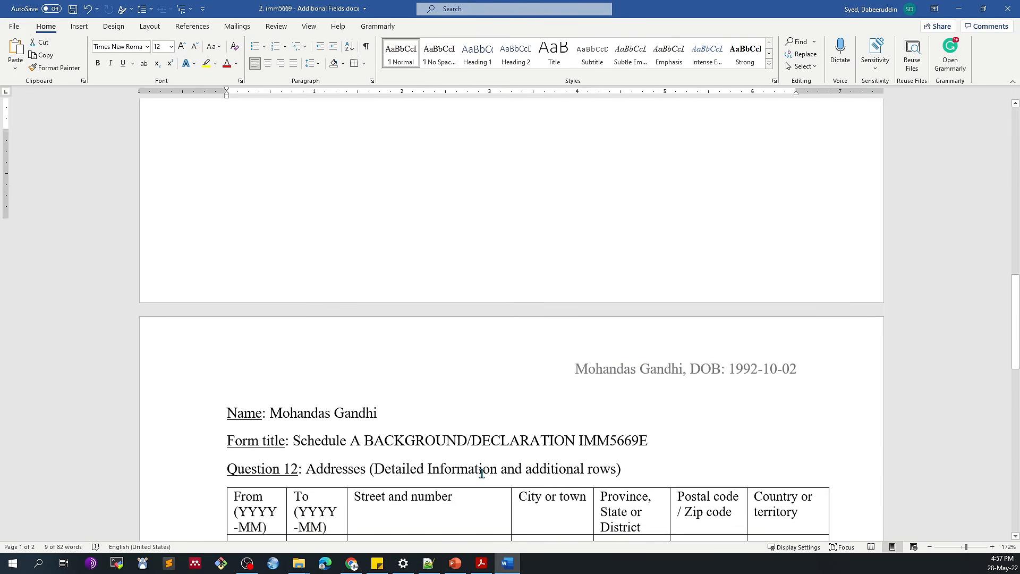
{"action": "key", "text": "alt+Tab"}
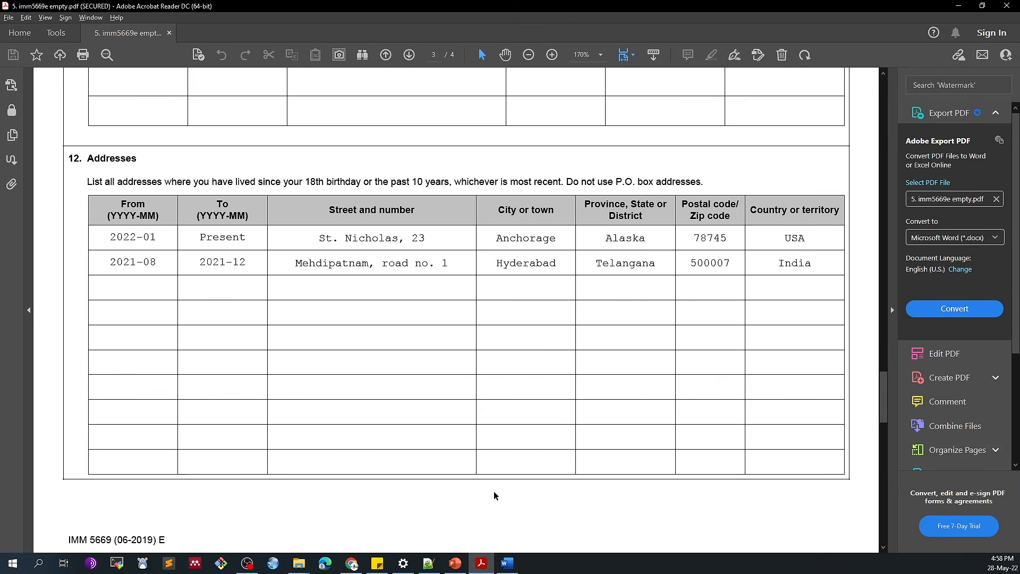
{"action": "key", "text": "alt+Tab"}
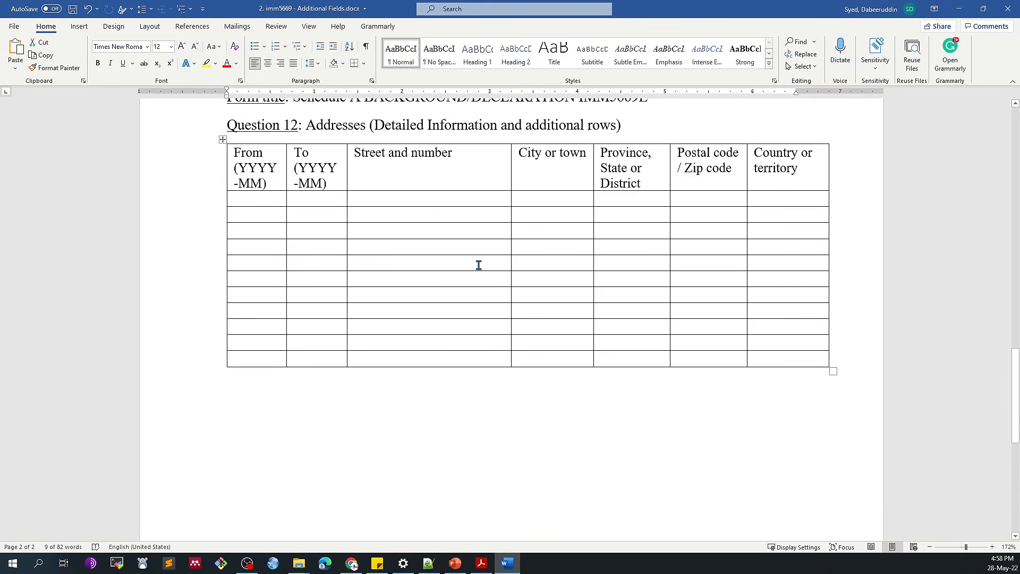
{"action": "scroll", "coordinate": [478, 265], "scroll_direction": "up", "scroll_amount": 4}
{"action": "triple_click", "coordinate": [279, 205]}
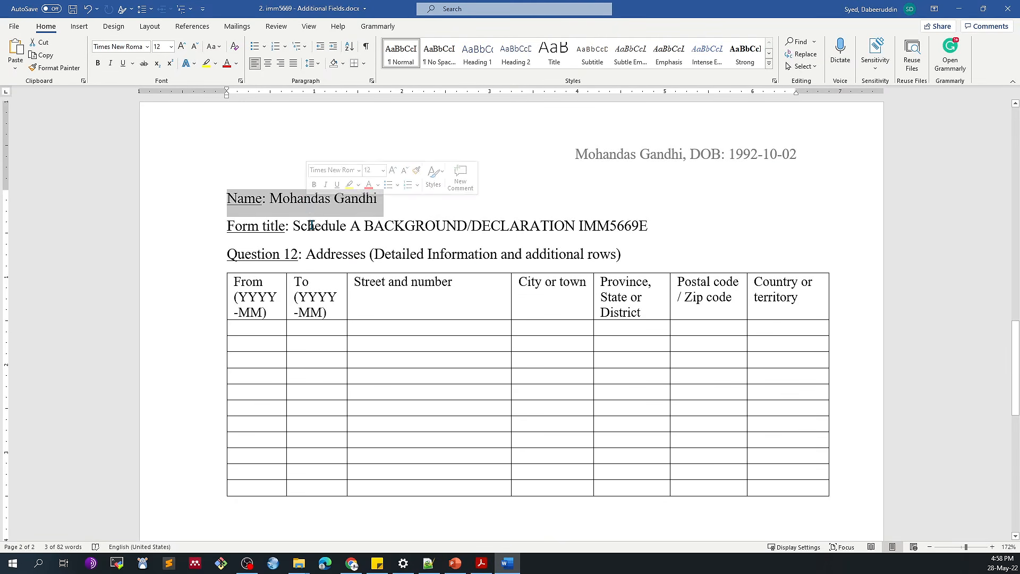
{"action": "triple_click", "coordinate": [304, 226]}
{"action": "left_click_drag", "start_coordinate": [298, 253], "coordinate": [227, 254]}
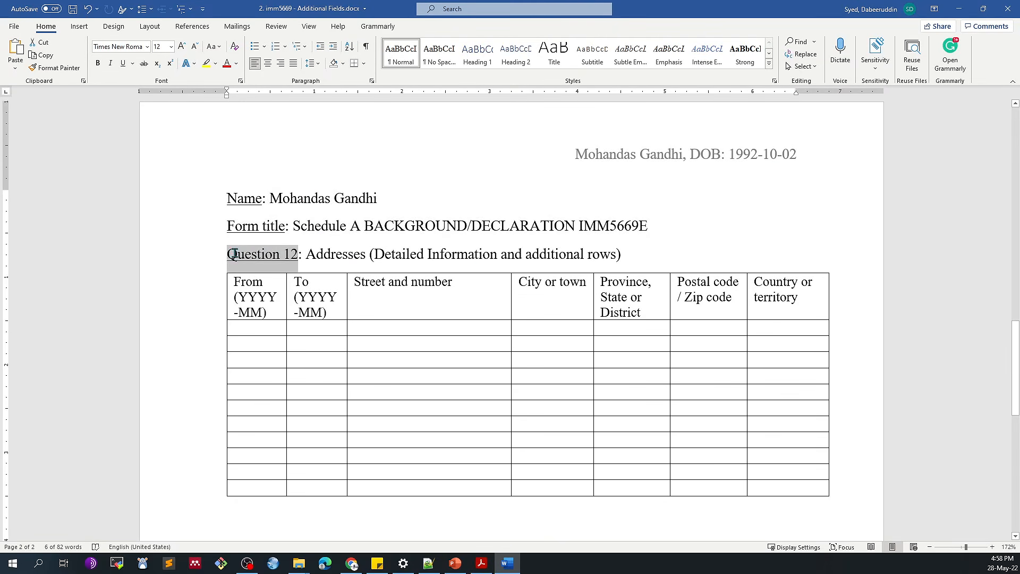
{"action": "double_click", "coordinate": [330, 258]}
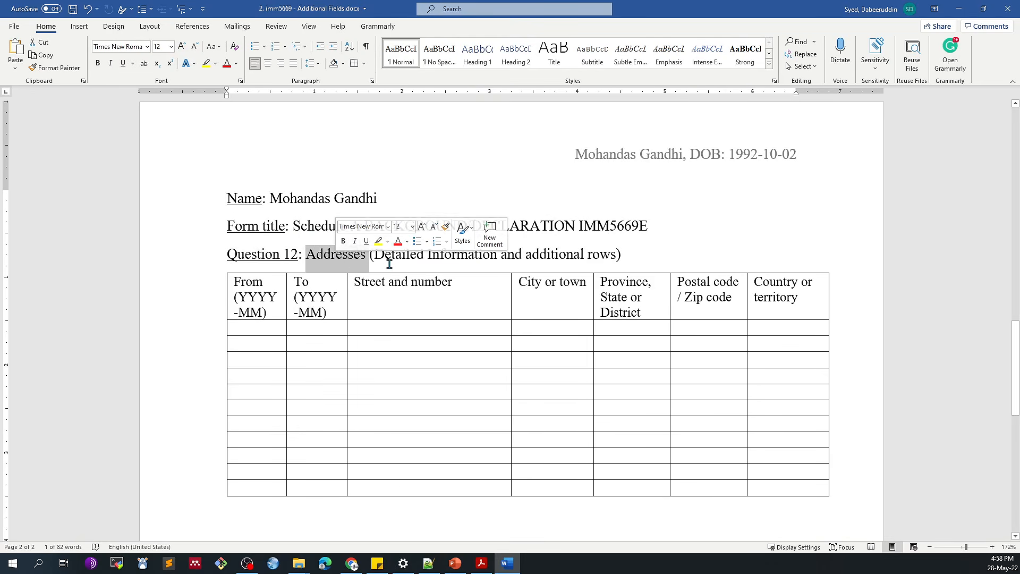
{"action": "left_click_drag", "start_coordinate": [374, 257], "coordinate": [617, 259]}
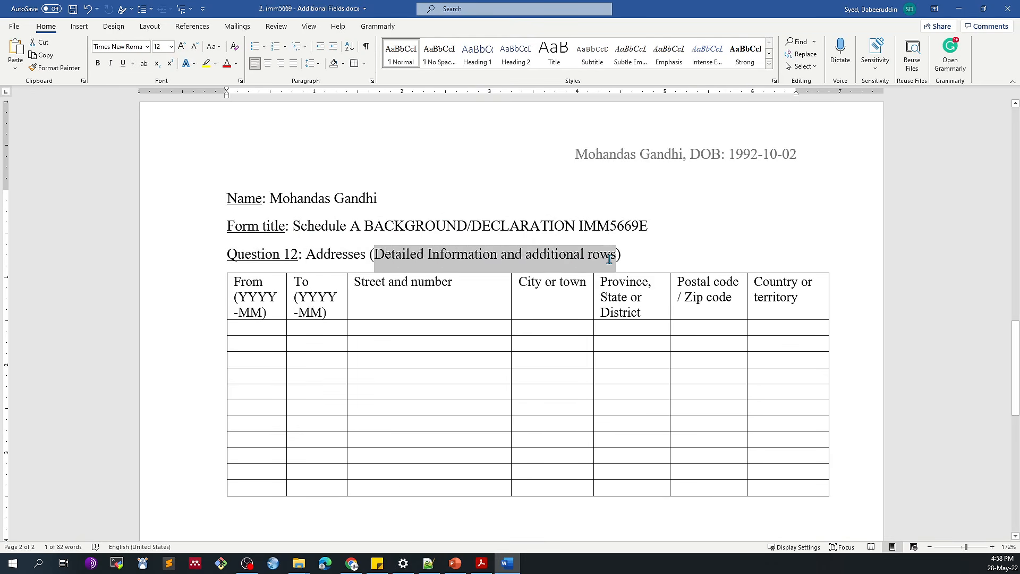
Compare the form's address table with the blank rows of the Question 12 table in the Word document.
{"action": "key", "text": "alt+Tab"}
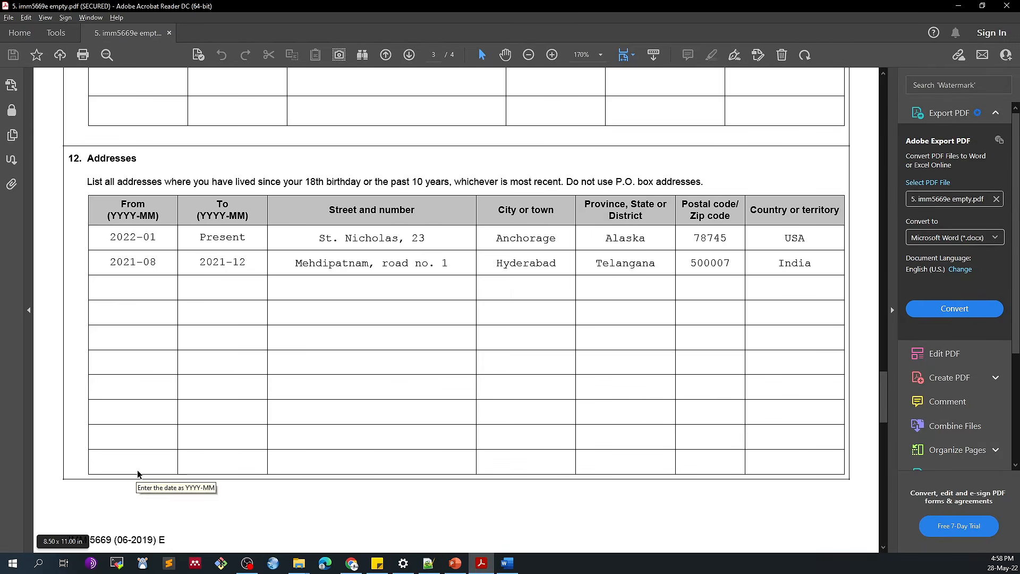
{"action": "key", "text": "alt+Tab"}
{"action": "left_click_drag", "start_coordinate": [263, 325], "coordinate": [776, 471]}
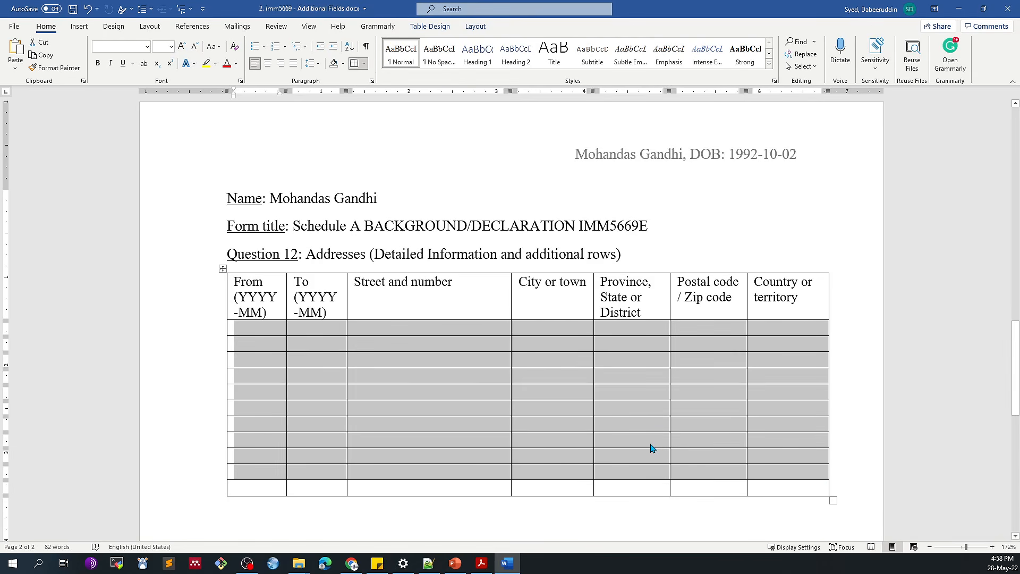
{"action": "left_click", "coordinate": [421, 330]}
{"action": "left_click_drag", "start_coordinate": [280, 489], "coordinate": [806, 491]}
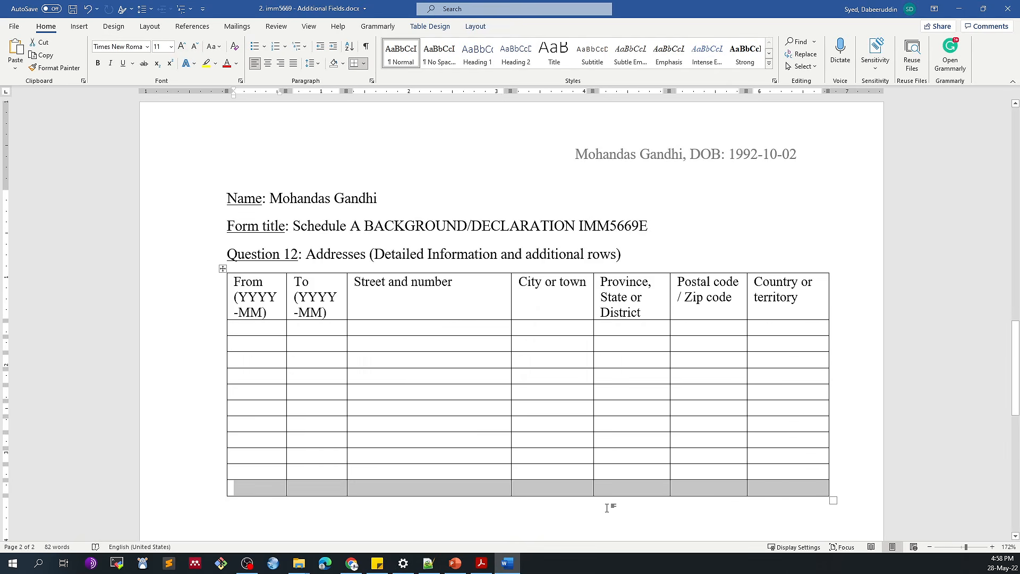
Switch back to the PDF form in Acrobat Reader and set the applicant declaration's date to 2022-05-28.
{"action": "left_click", "coordinate": [481, 563]}
{"action": "scroll", "coordinate": [223, 450], "scroll_direction": "down", "scroll_amount": 5}
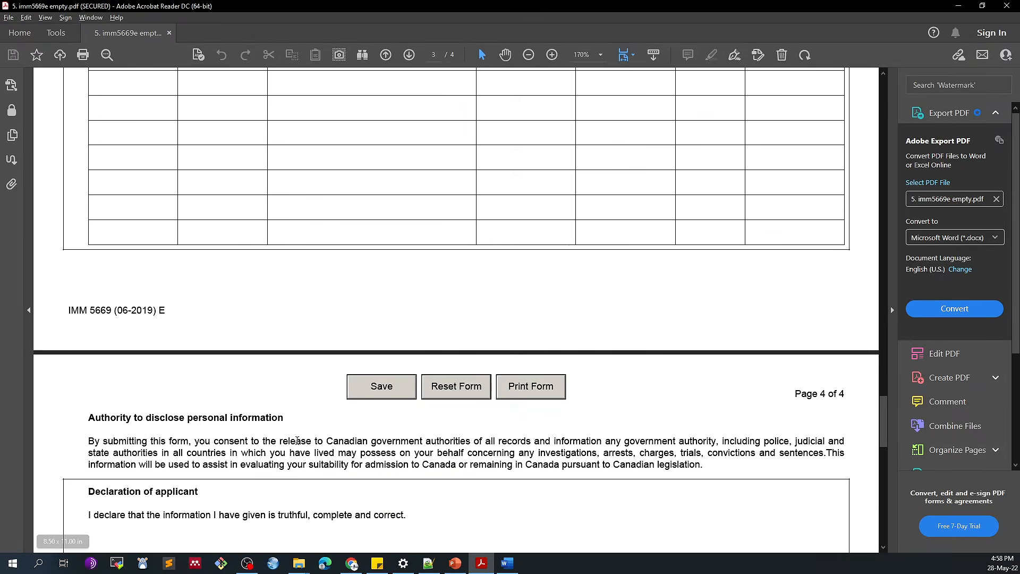
{"action": "scroll", "coordinate": [296, 440], "scroll_direction": "down", "scroll_amount": 5}
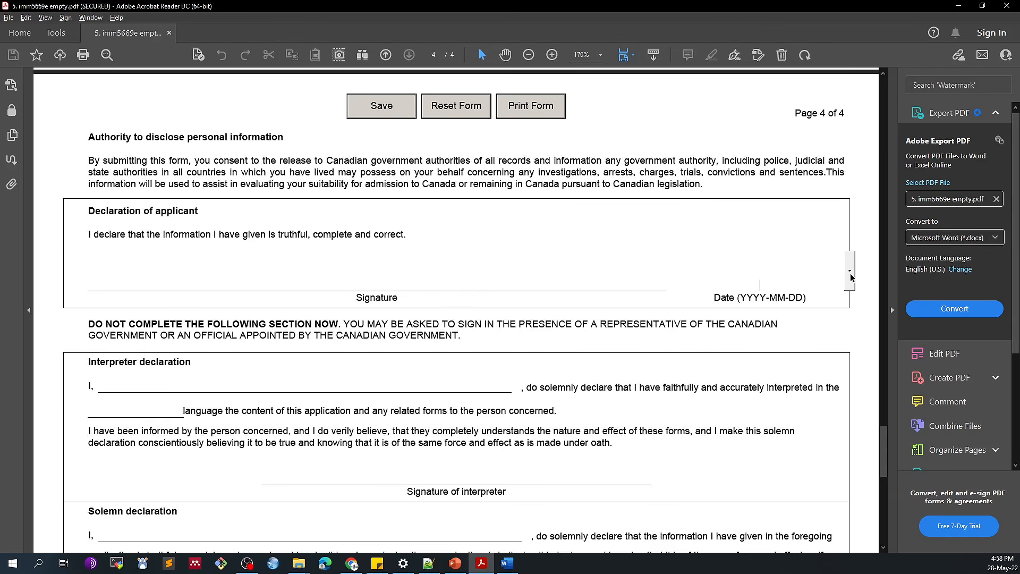
{"action": "left_click", "coordinate": [850, 273]}
{"action": "left_click", "coordinate": [814, 328]}
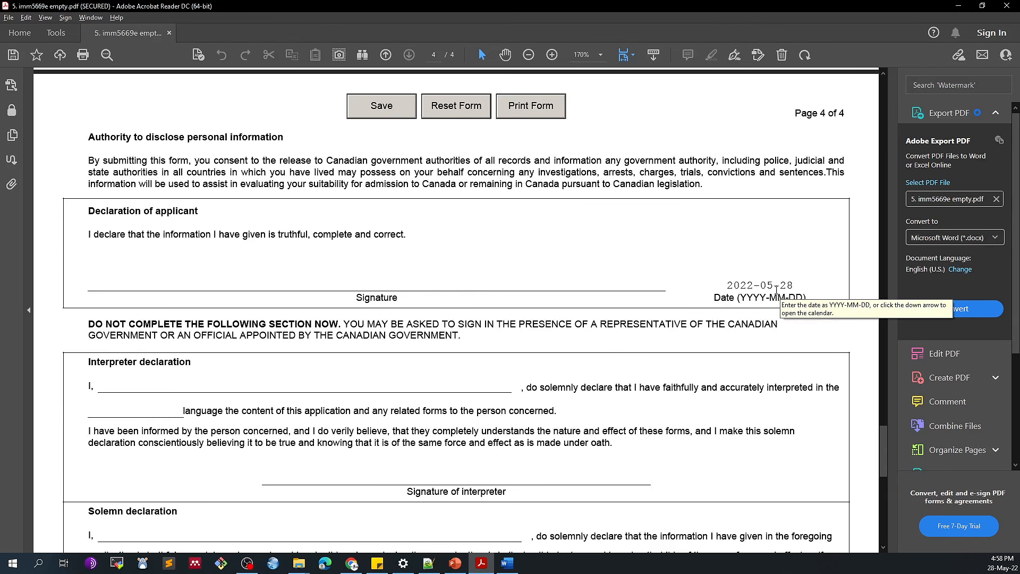
Review the remaining declarations on page 4 and the address table of question 12.
{"action": "scroll", "coordinate": [740, 350], "scroll_direction": "down", "scroll_amount": 10}
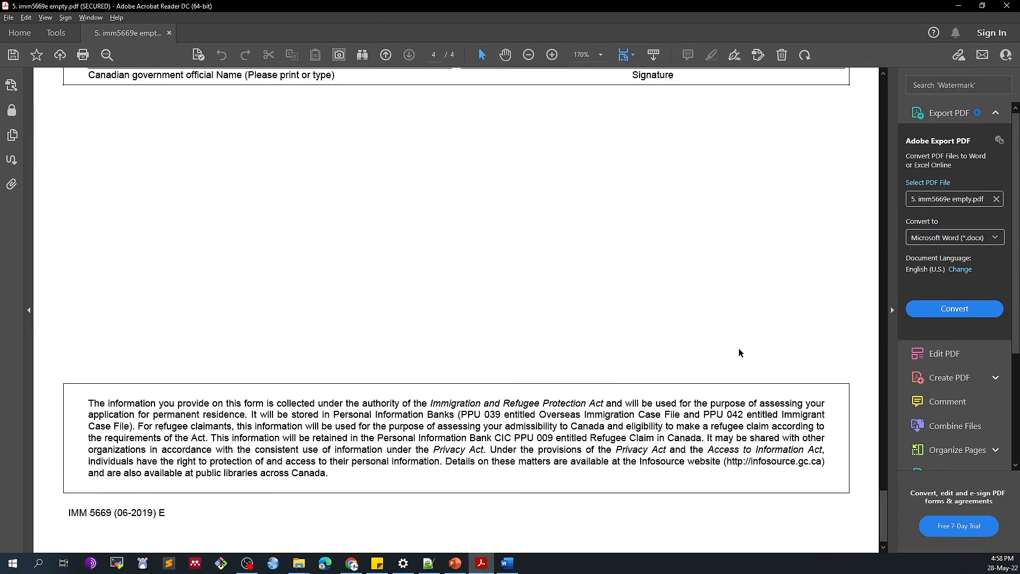
{"action": "scroll", "coordinate": [738, 348], "scroll_direction": "up", "scroll_amount": 9}
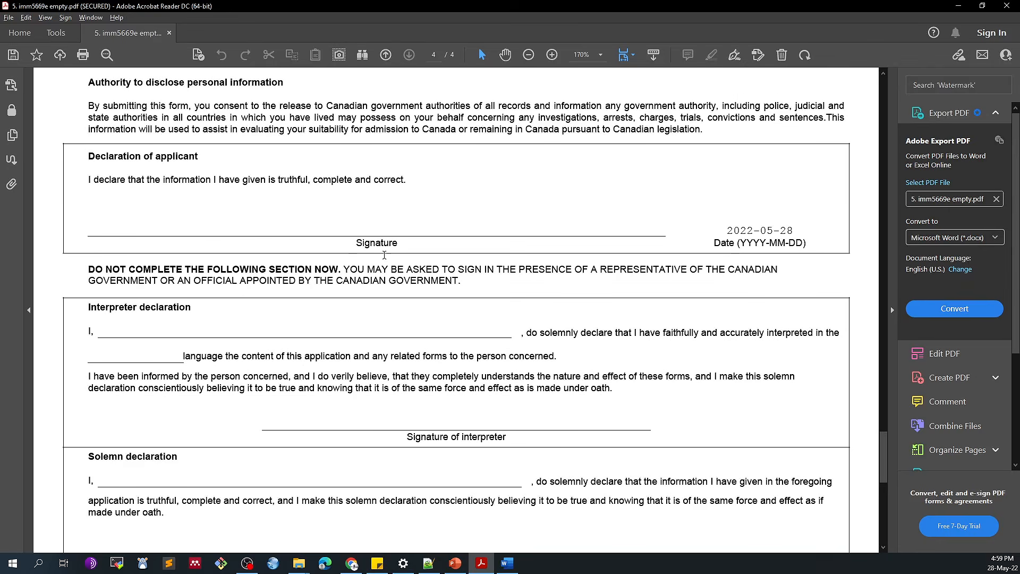
{"action": "scroll", "coordinate": [374, 210], "scroll_direction": "up", "scroll_amount": 7}
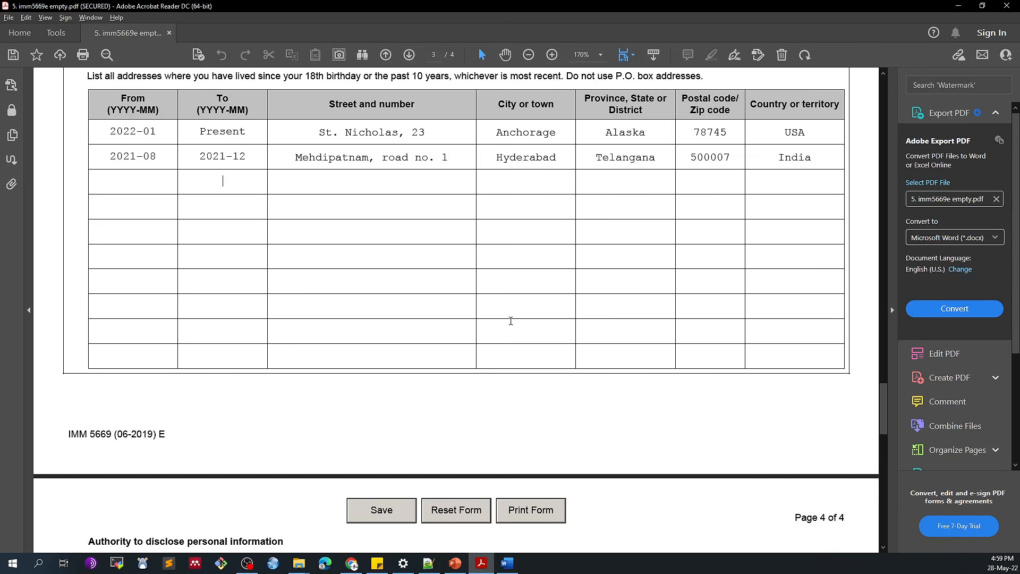
{"action": "scroll", "coordinate": [520, 327], "scroll_direction": "up", "scroll_amount": 1}
{"action": "scroll", "coordinate": [556, 345], "scroll_direction": "up", "scroll_amount": 4}
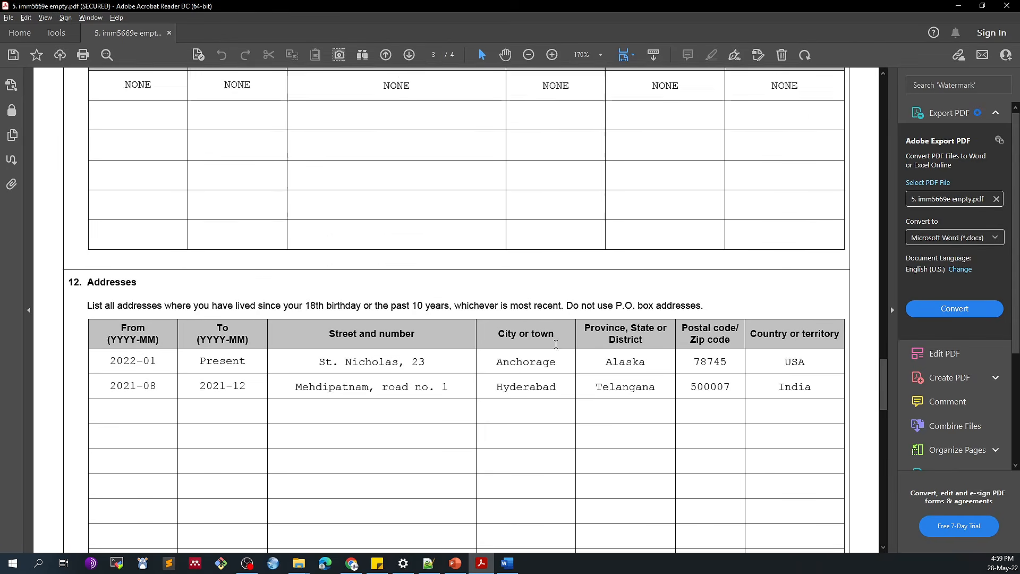
{"action": "scroll", "coordinate": [556, 344], "scroll_direction": "down", "scroll_amount": 3}
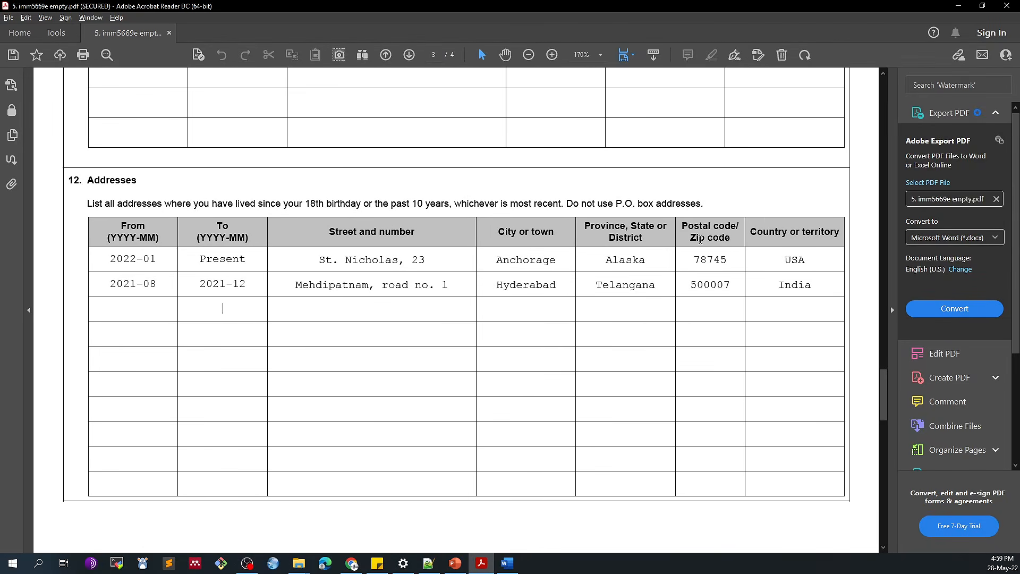
{"action": "left_click_drag", "start_coordinate": [691, 238], "coordinate": [726, 240]}
{"action": "left_click", "coordinate": [704, 311]}
{"action": "type", "text": "Not a[["}
{"action": "key", "text": "BackSpace"}
{"action": "key", "text": "BackSpace"}
{"action": "type", "text": "ppli"}
{"action": "key", "text": "BackSpace"}
{"action": "key", "text": "BackSpace"}
{"action": "key", "text": "BackSpace"}
{"action": "key", "text": "BackSpace"}
{"action": "key", "text": "BackSpace"}
{"action": "key", "text": "BackSpace"}
{"action": "key", "text": "BackSpace"}
{"action": "key", "text": "BackSpace"}
{"action": "key", "text": "BackSpace"}
Review the filled form from the address table back to its first page.
{"action": "scroll", "coordinate": [704, 313], "scroll_direction": "up", "scroll_amount": 6}
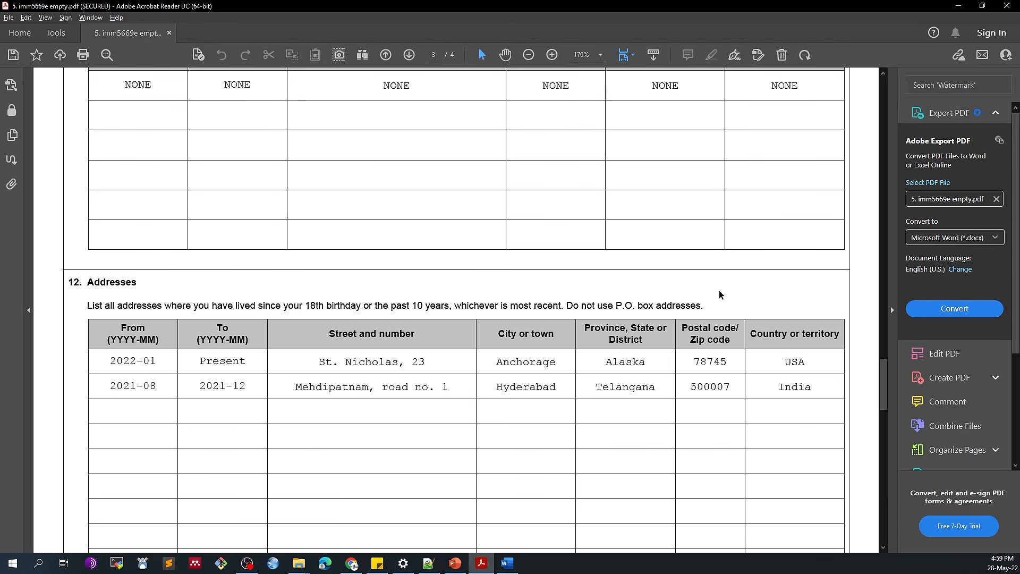
{"action": "scroll", "coordinate": [719, 294], "scroll_direction": "up", "scroll_amount": 20}
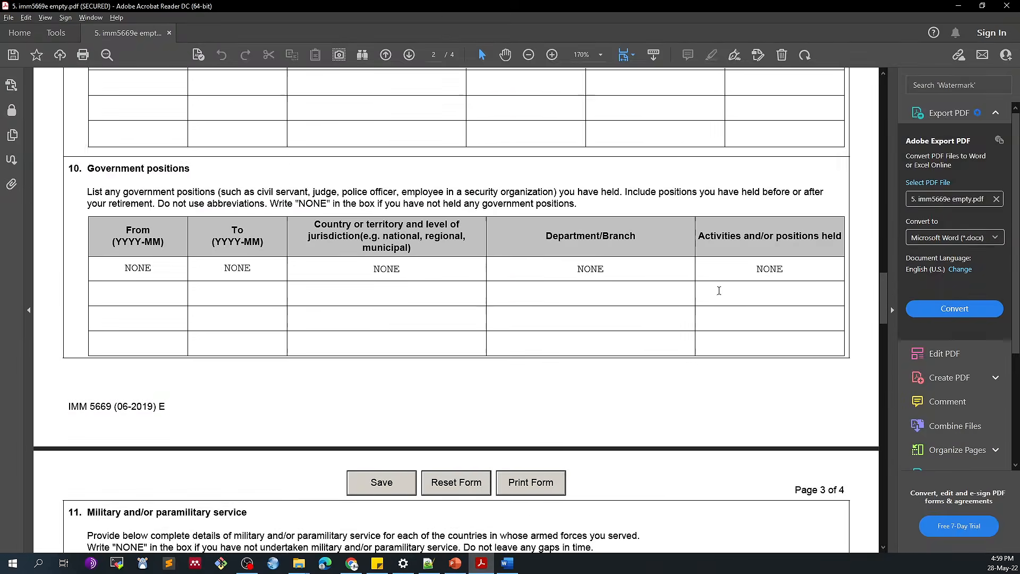
{"action": "scroll", "coordinate": [718, 291], "scroll_direction": "up", "scroll_amount": 5}
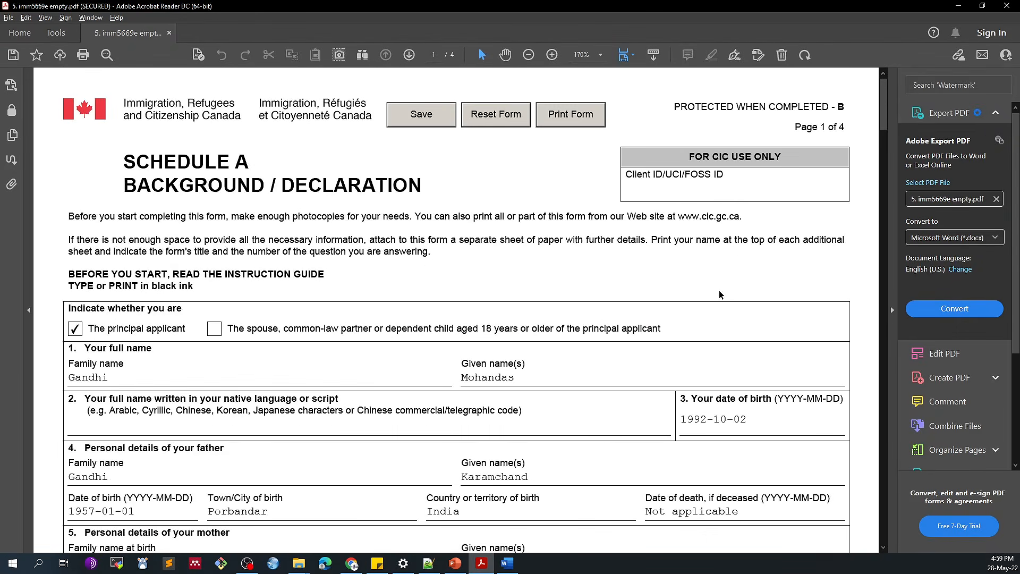